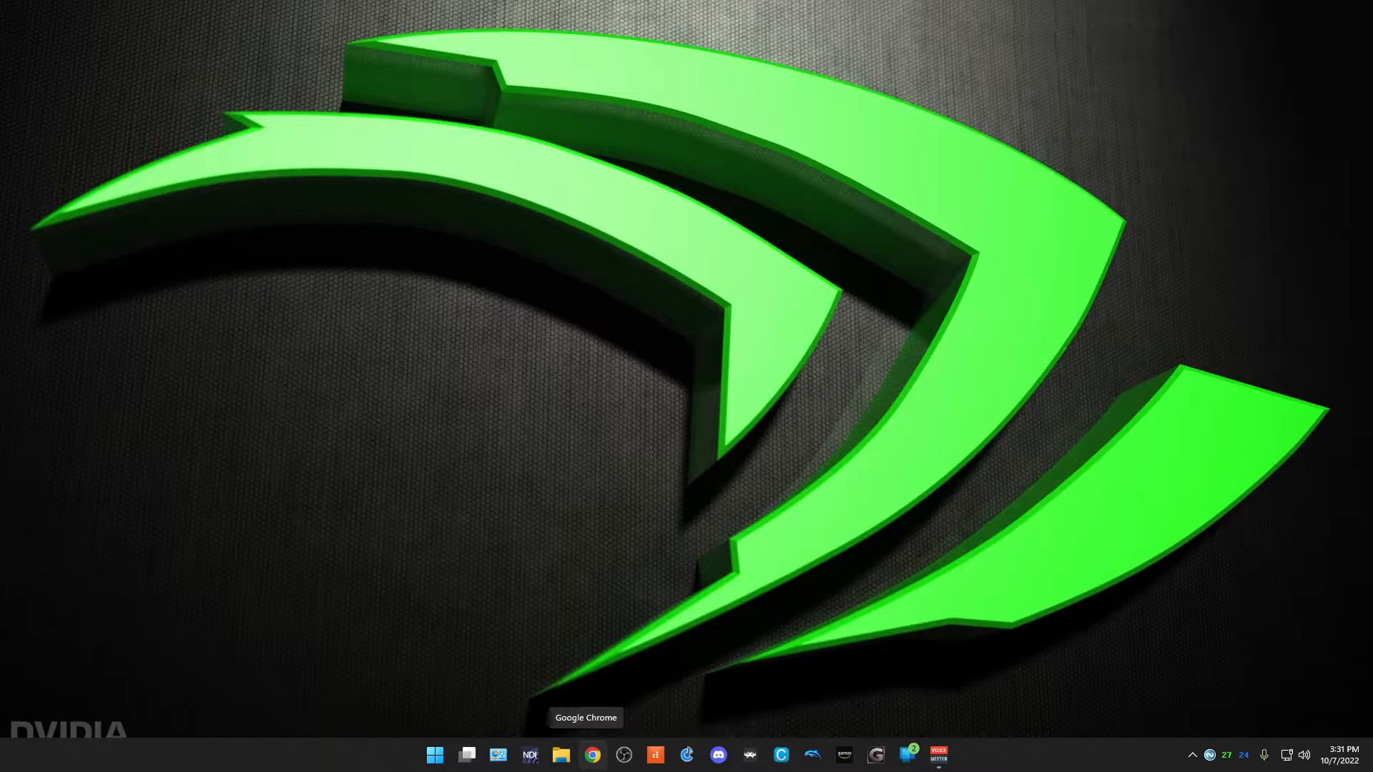
Launch Google Chrome and open the OBS Studio 27.2.4 Neowin page from the Streaming folder of the Computer Stuff bookmarks.
{"action": "left_click", "coordinate": [596, 753]}
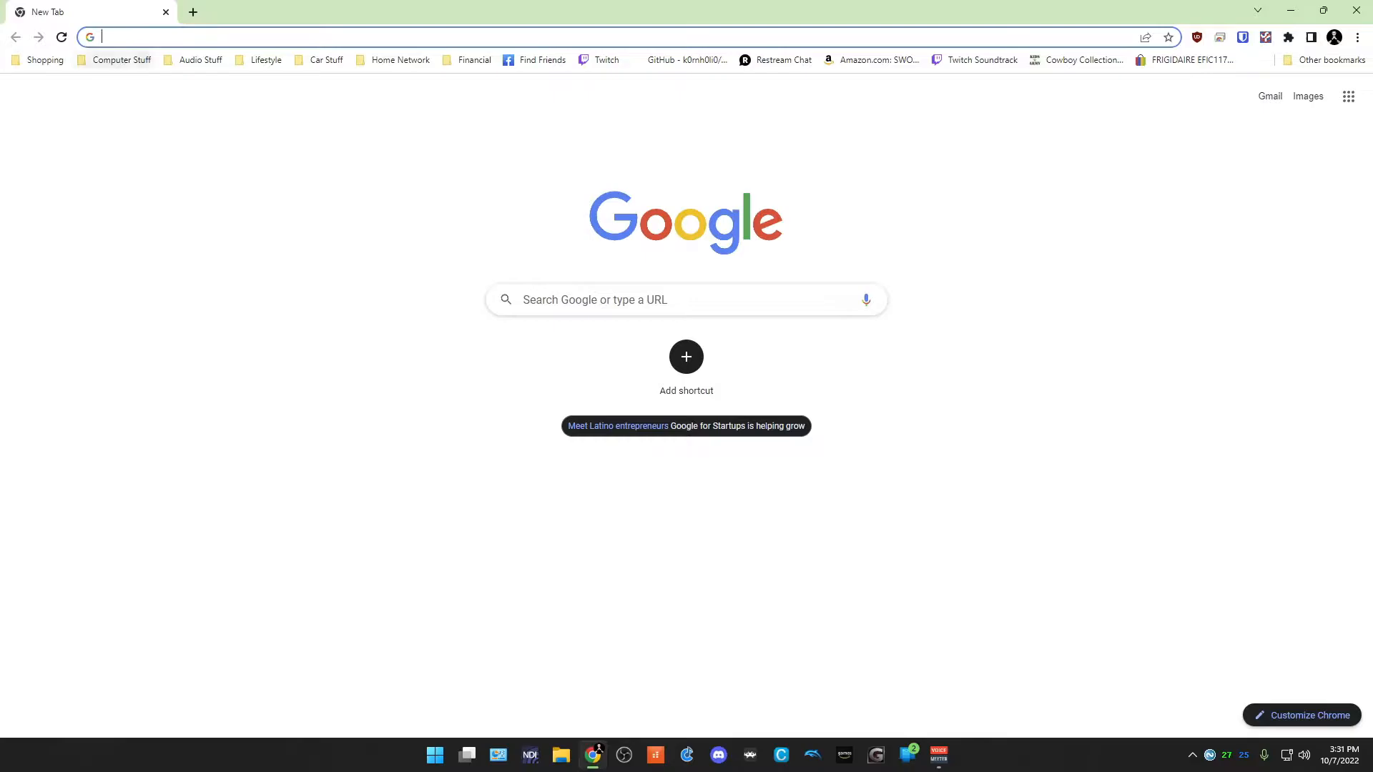
{"action": "left_click", "coordinate": [121, 61]}
{"action": "right_click", "coordinate": [129, 63]}
{"action": "left_click", "coordinate": [122, 61]}
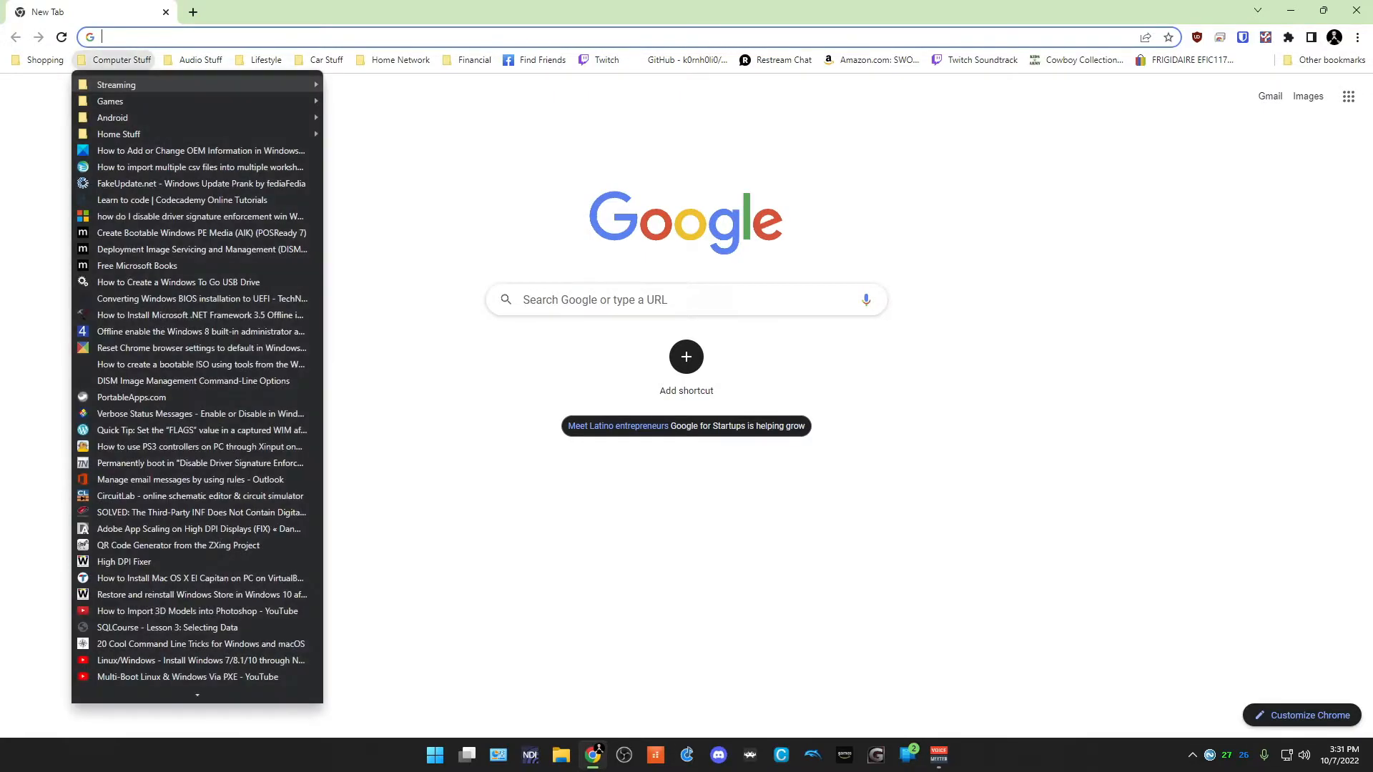
{"action": "mouse_move", "coordinate": [143, 85]}
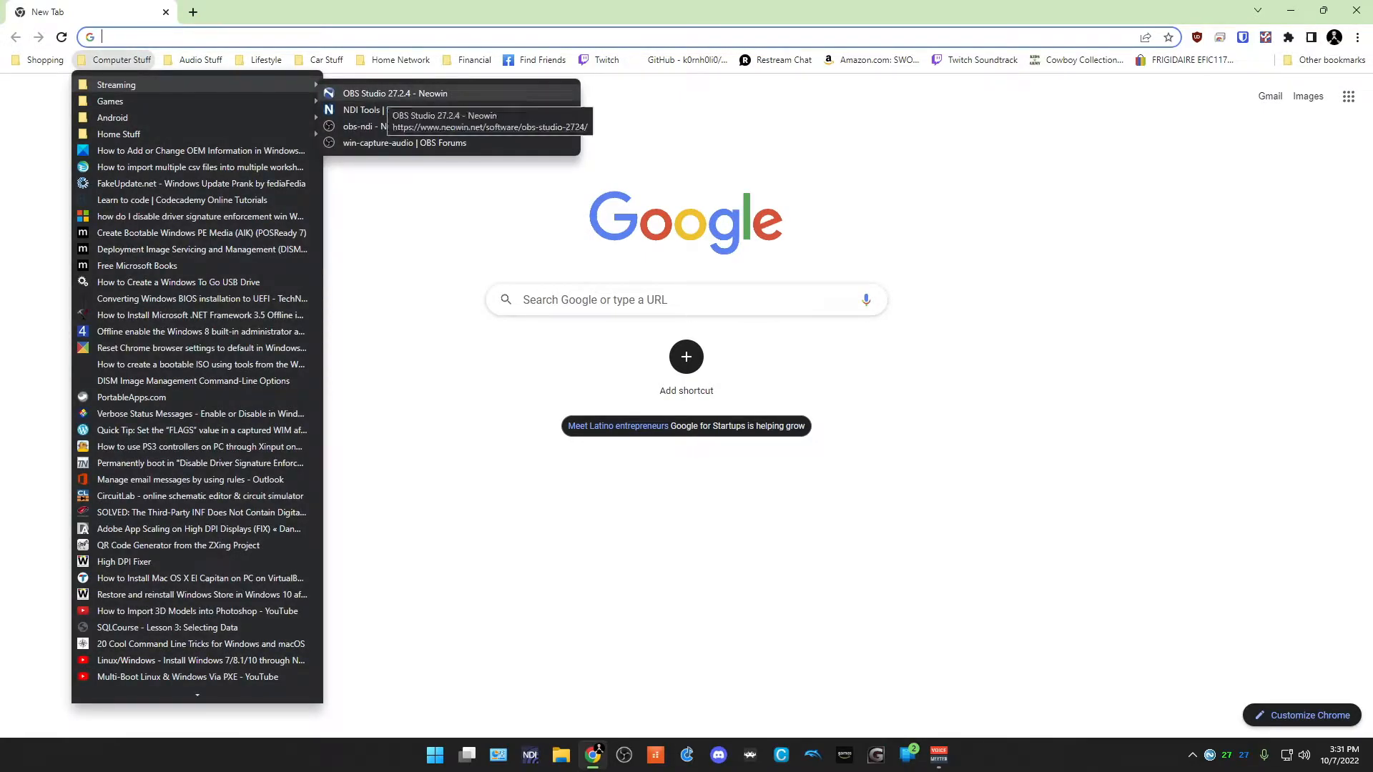
{"action": "left_click", "coordinate": [395, 93]}
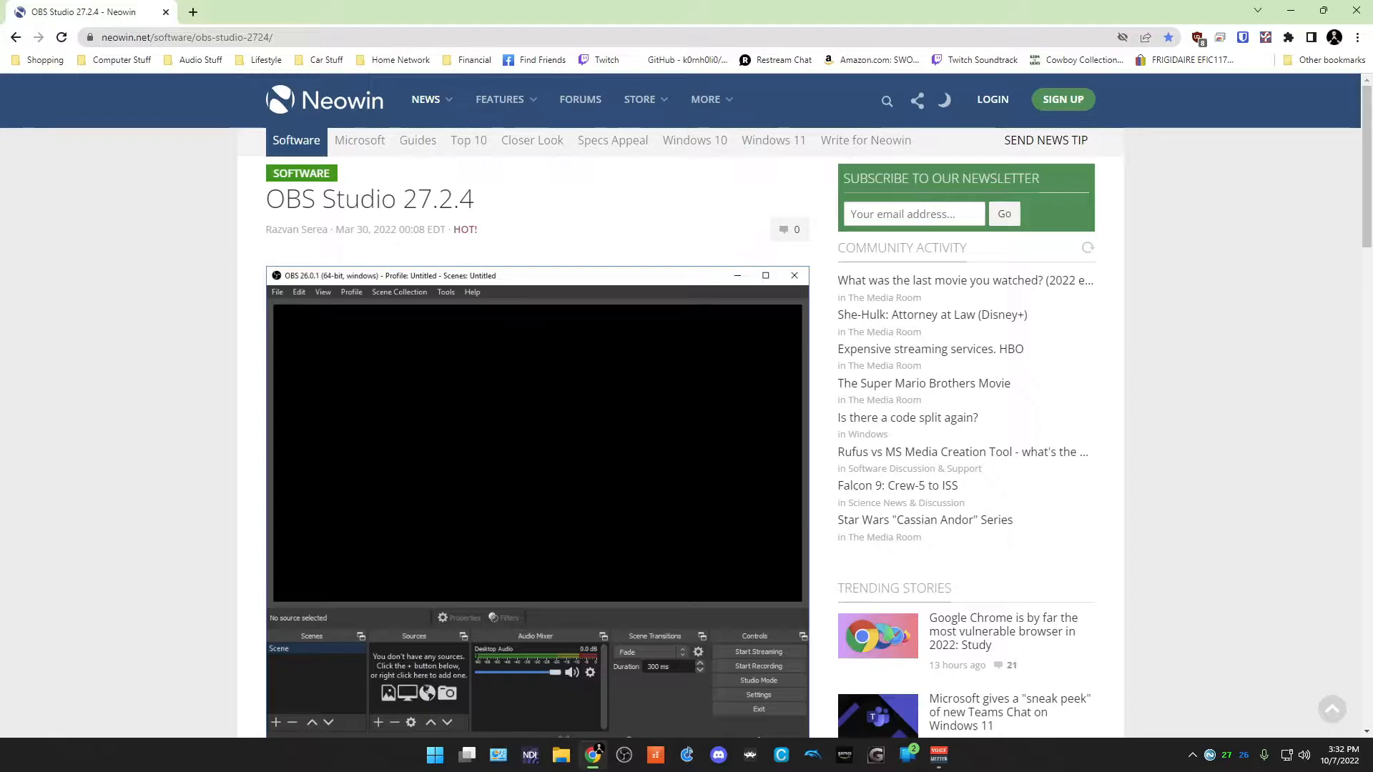
Open the OBS Studio Homepage link below the Neowin article's download links in a new tab and switch to it.
{"action": "scroll", "coordinate": [686, 408], "scroll_direction": "down", "scroll_amount": 15}
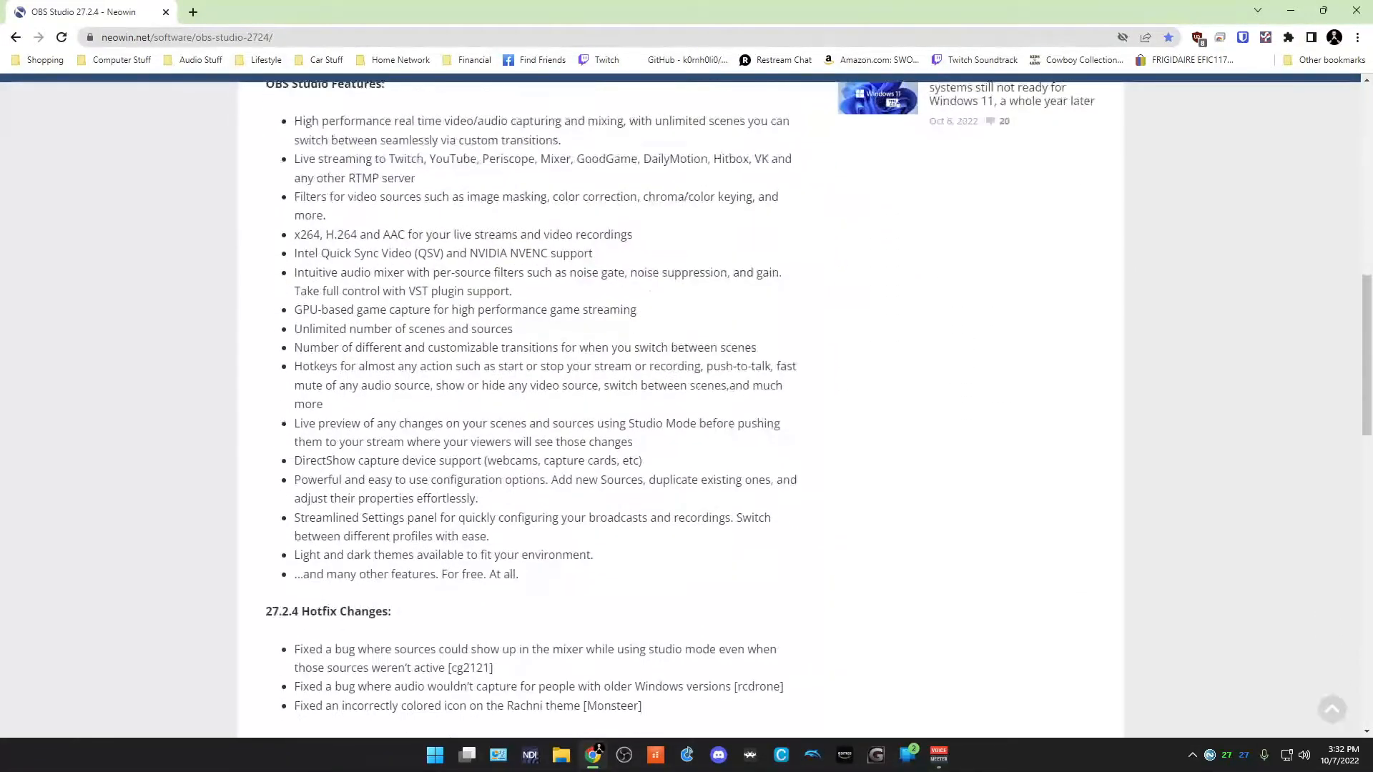
{"action": "scroll", "coordinate": [393, 354], "scroll_direction": "down", "scroll_amount": 2}
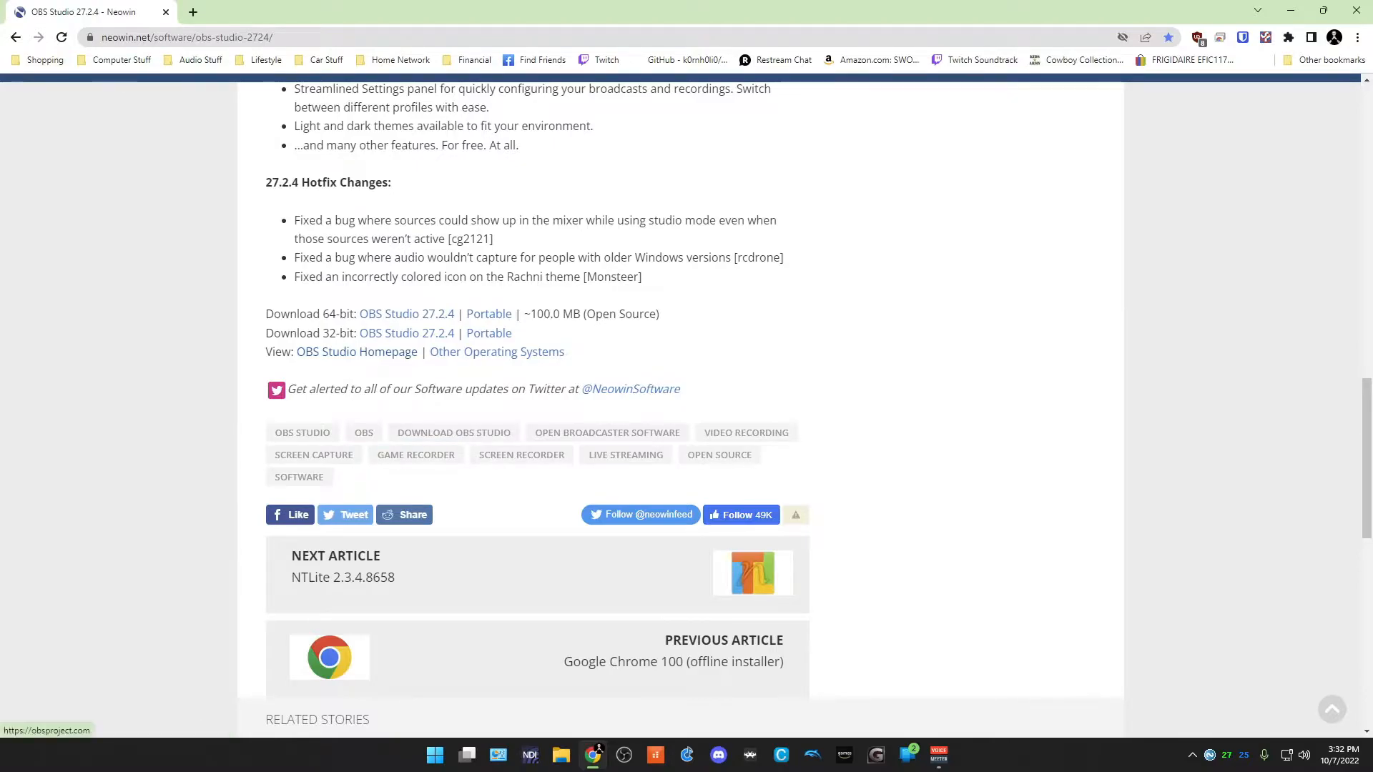
{"action": "middle_click", "coordinate": [357, 352]}
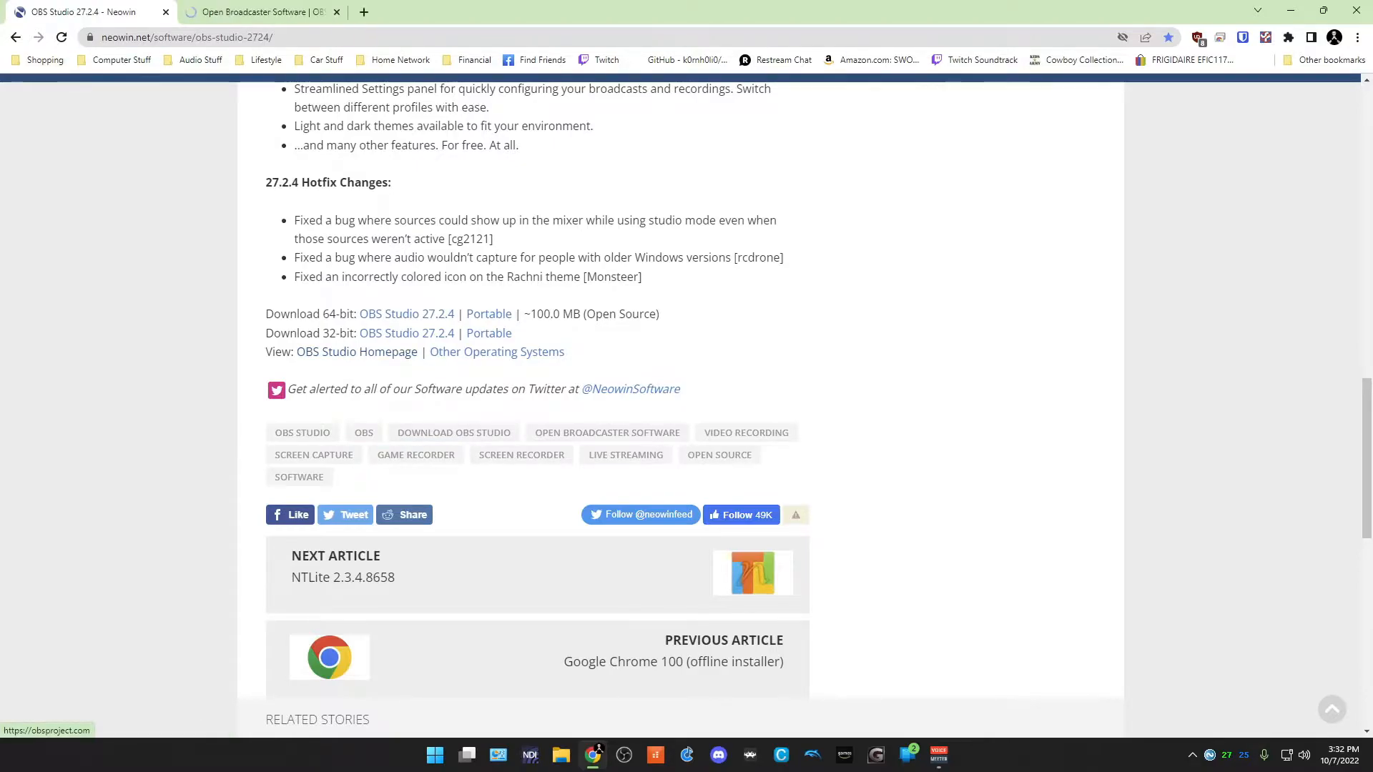
{"action": "key", "text": "ctrl+Tab"}
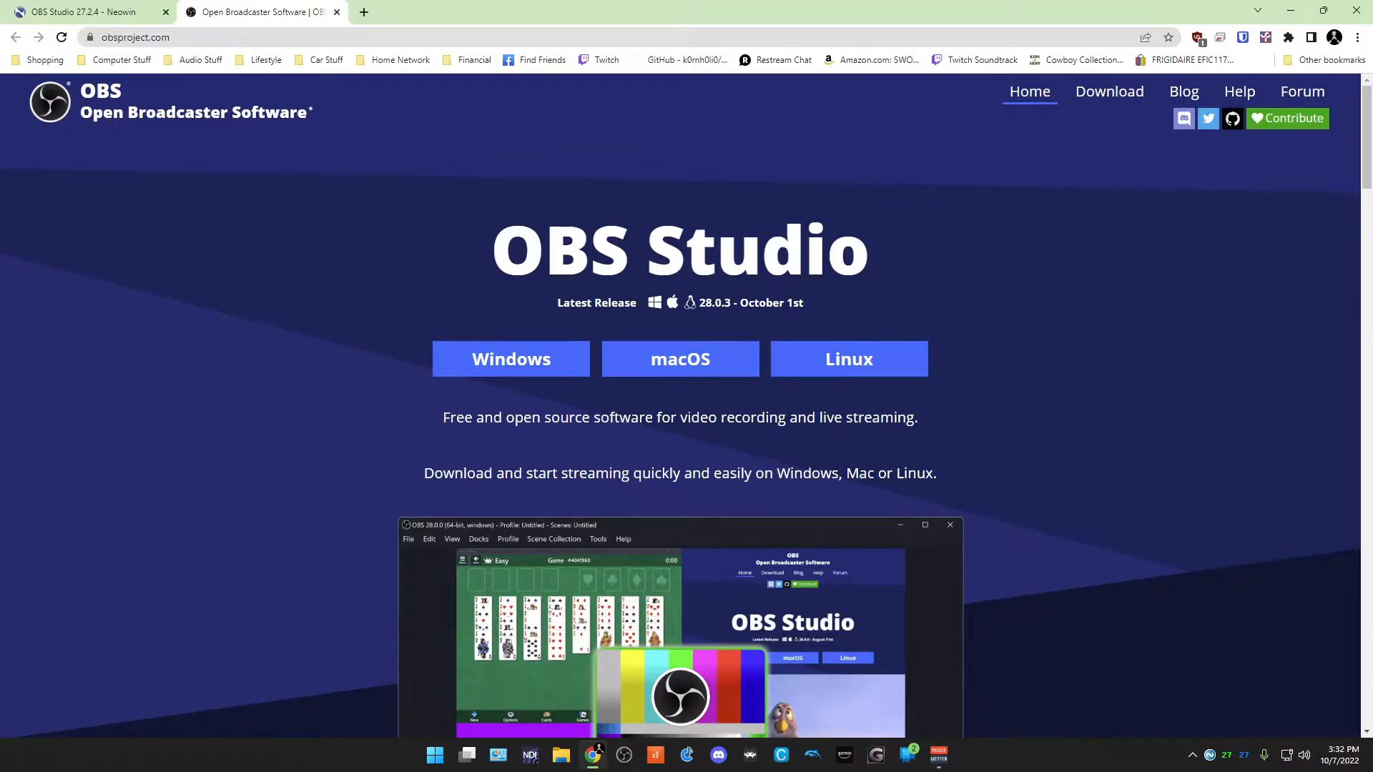
Look over the OBS Studio homepage, start the Windows installer download and cancel saving the file.
{"action": "scroll", "coordinate": [680, 405], "scroll_direction": "down", "scroll_amount": 15}
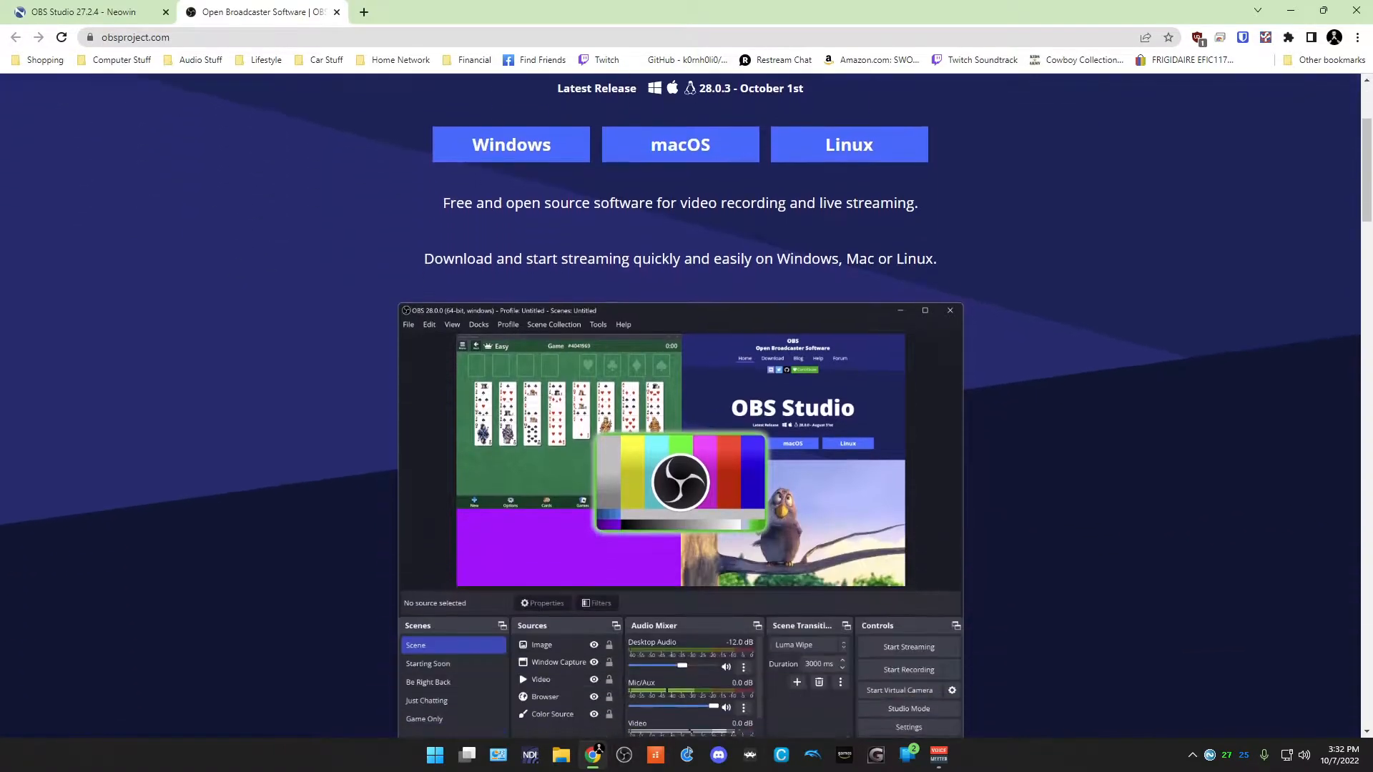
{"action": "scroll", "coordinate": [680, 405], "scroll_direction": "down", "scroll_amount": 16}
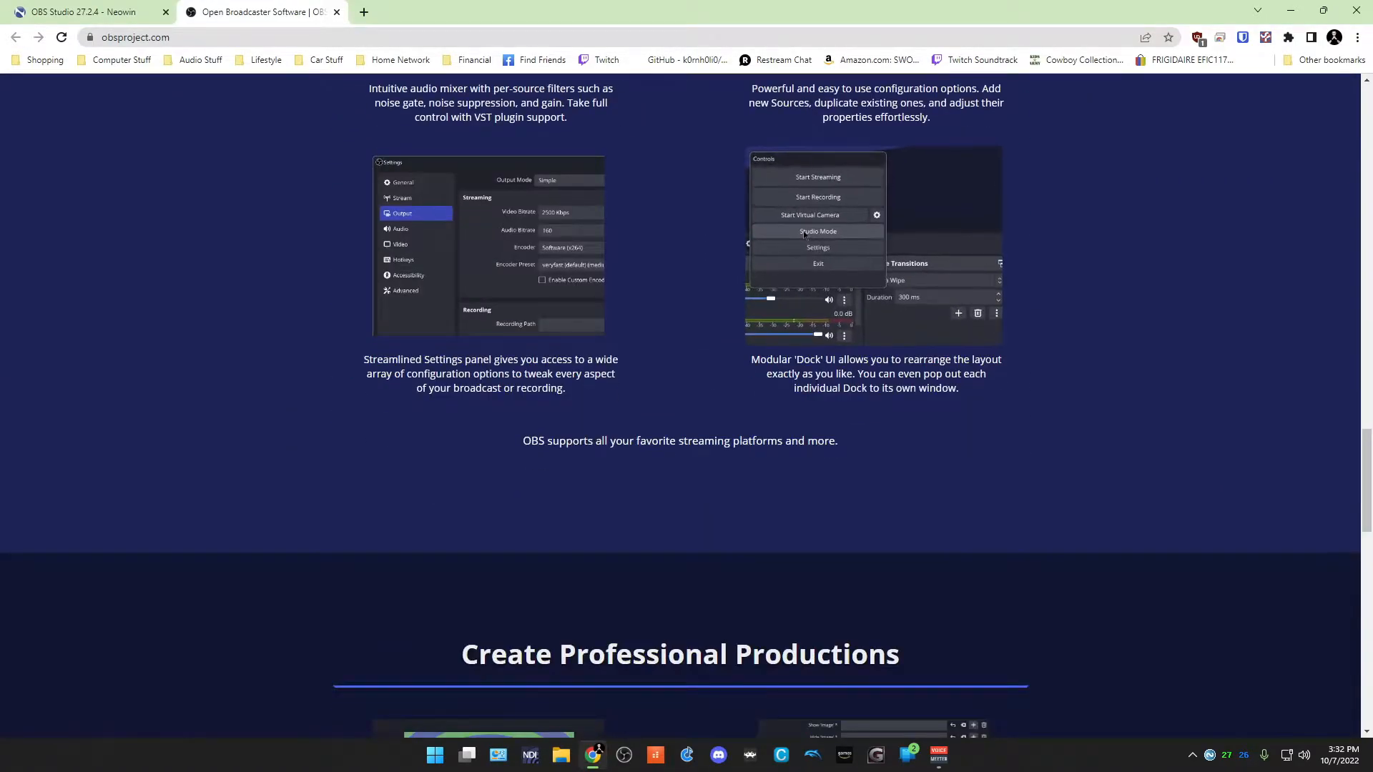
{"action": "scroll", "coordinate": [680, 405], "scroll_direction": "down", "scroll_amount": 3}
{"action": "scroll", "coordinate": [680, 405], "scroll_direction": "up", "scroll_amount": 8}
{"action": "scroll", "coordinate": [680, 405], "scroll_direction": "up", "scroll_amount": 15}
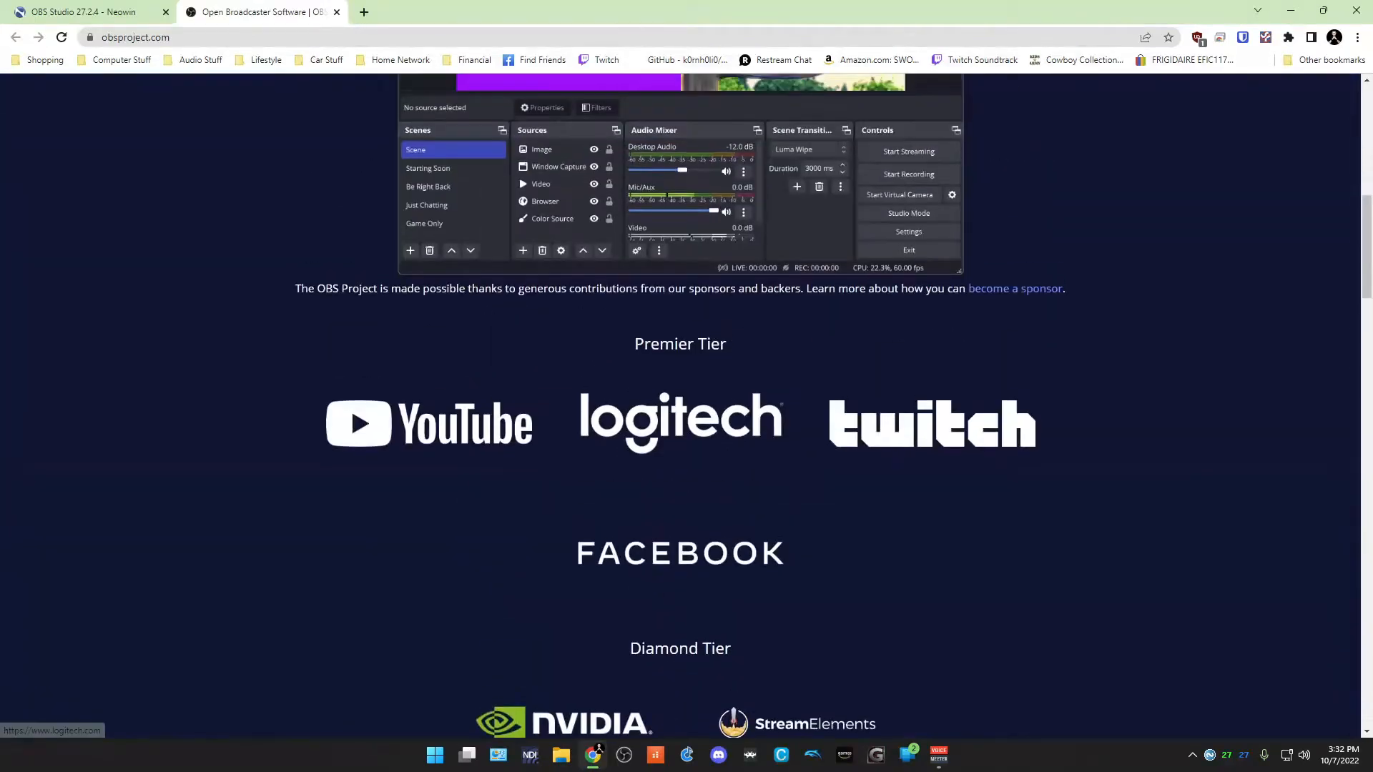
{"action": "left_click", "coordinate": [515, 356]}
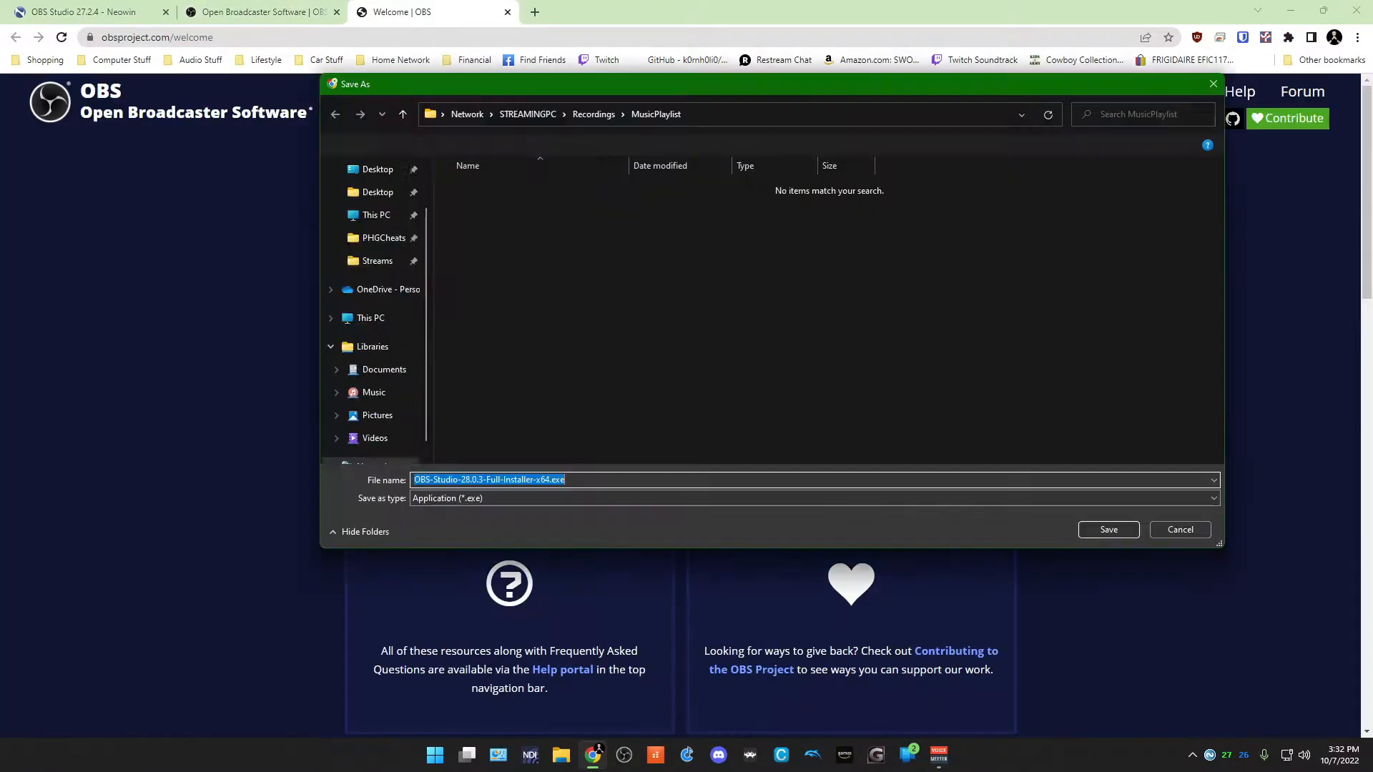
{"action": "left_click", "coordinate": [1180, 530]}
Open the OBS Plugin Compatibility page from the OBS Studio 28 warning and review each plugin's availability by platform.
{"action": "scroll", "coordinate": [680, 405], "scroll_direction": "down", "scroll_amount": 7}
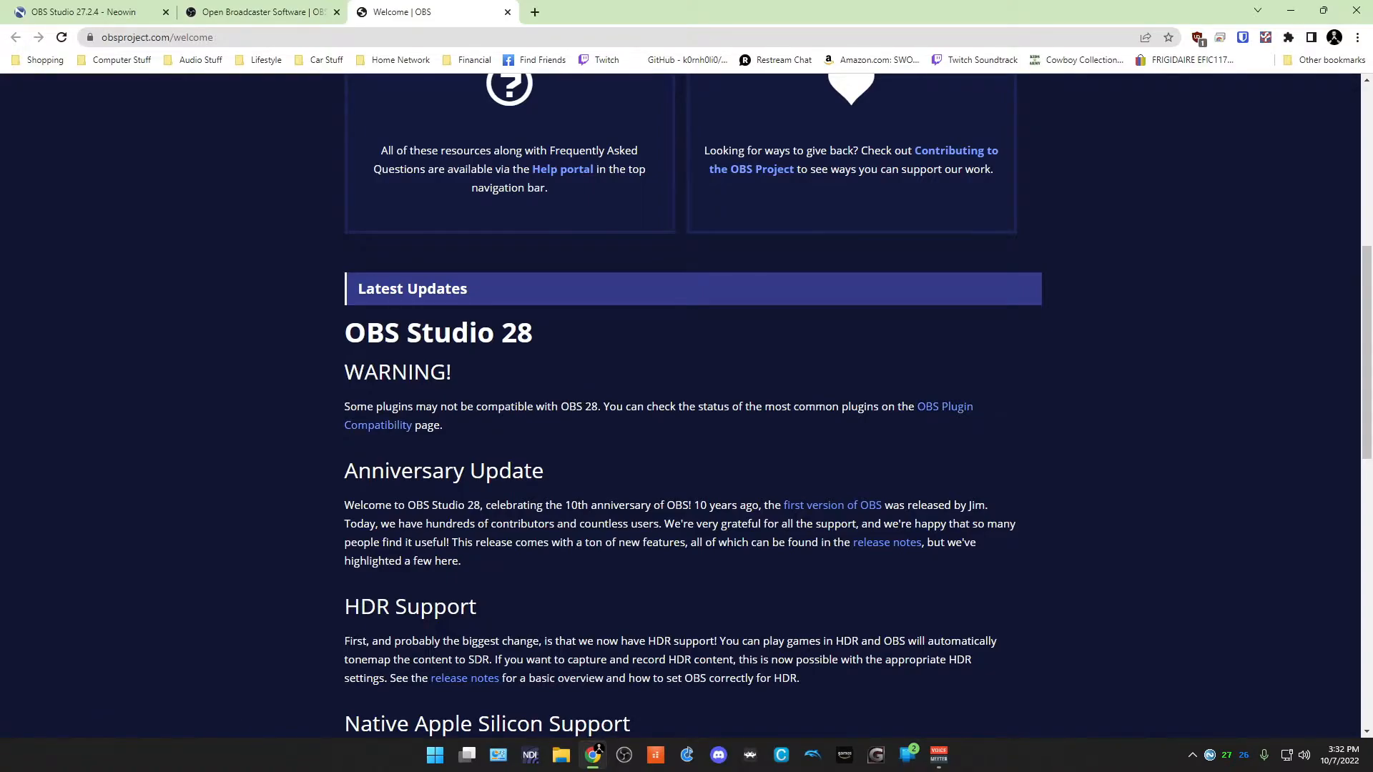
{"action": "left_click", "coordinate": [377, 425]}
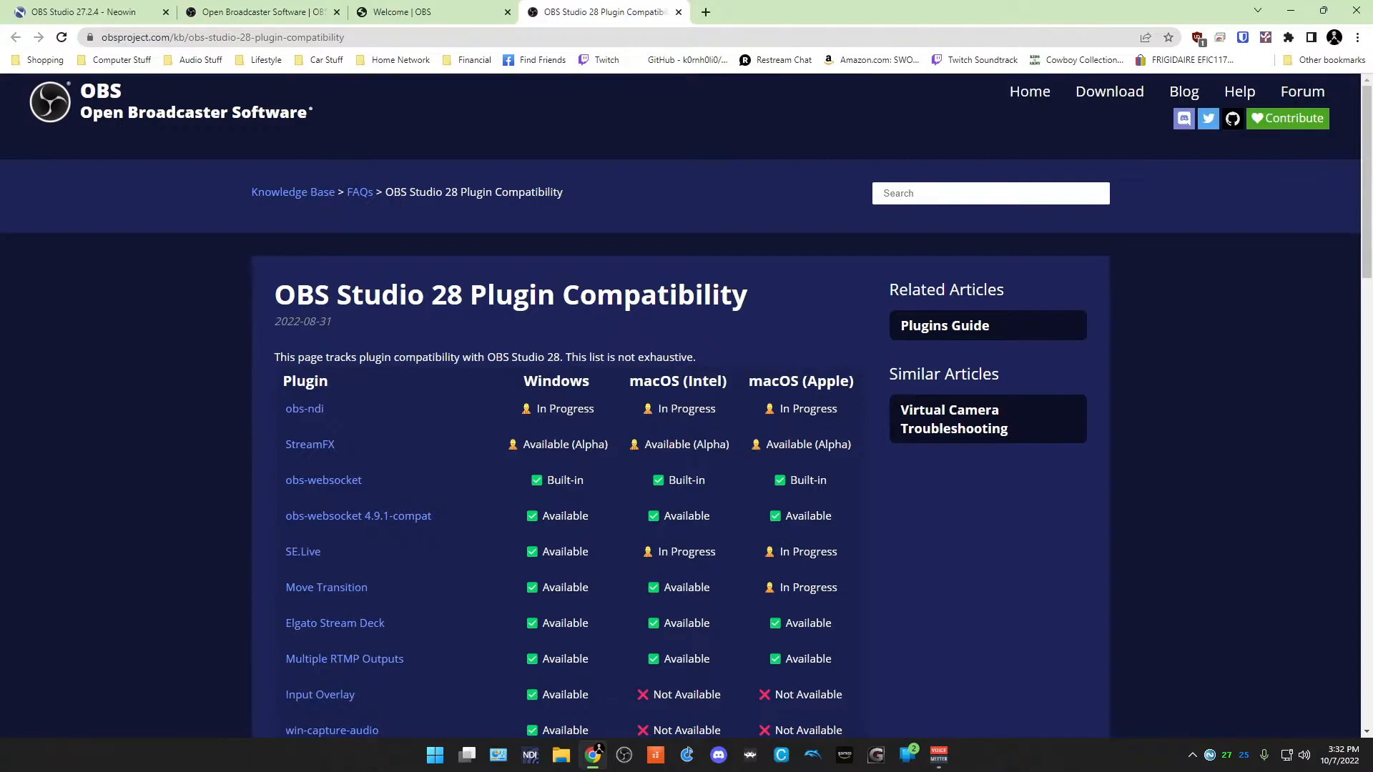
{"action": "scroll", "coordinate": [680, 401], "scroll_direction": "down", "scroll_amount": 3}
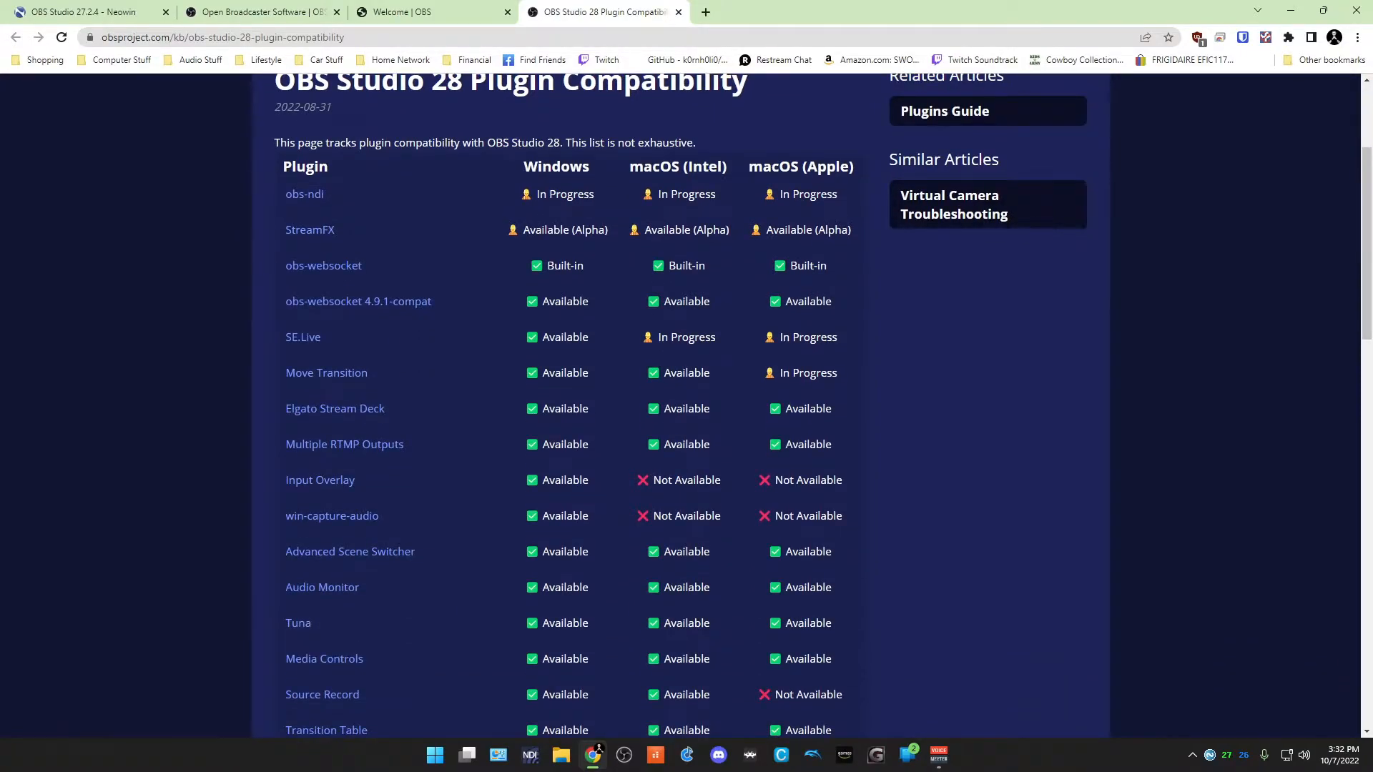
{"action": "scroll", "coordinate": [679, 400], "scroll_direction": "down", "scroll_amount": 6}
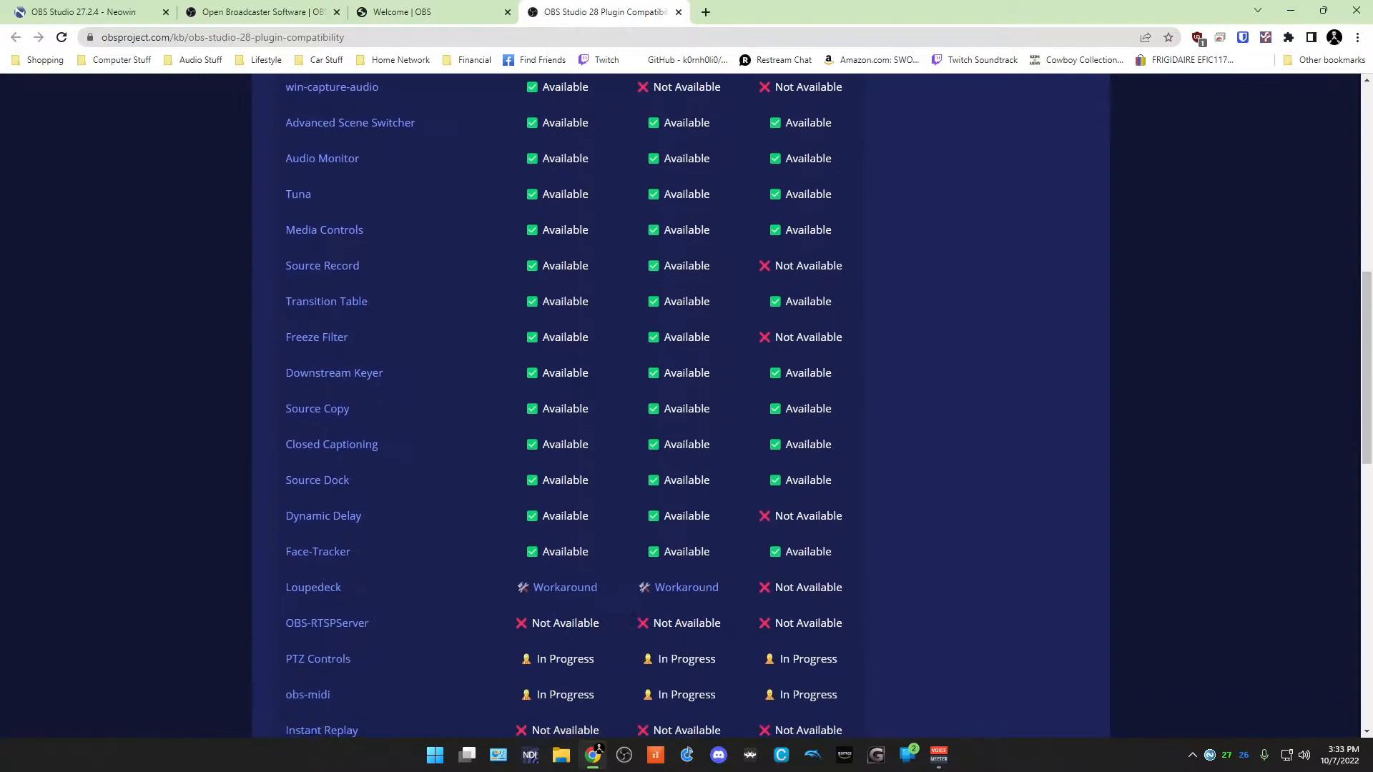
{"action": "scroll", "coordinate": [679, 401], "scroll_direction": "down", "scroll_amount": 4}
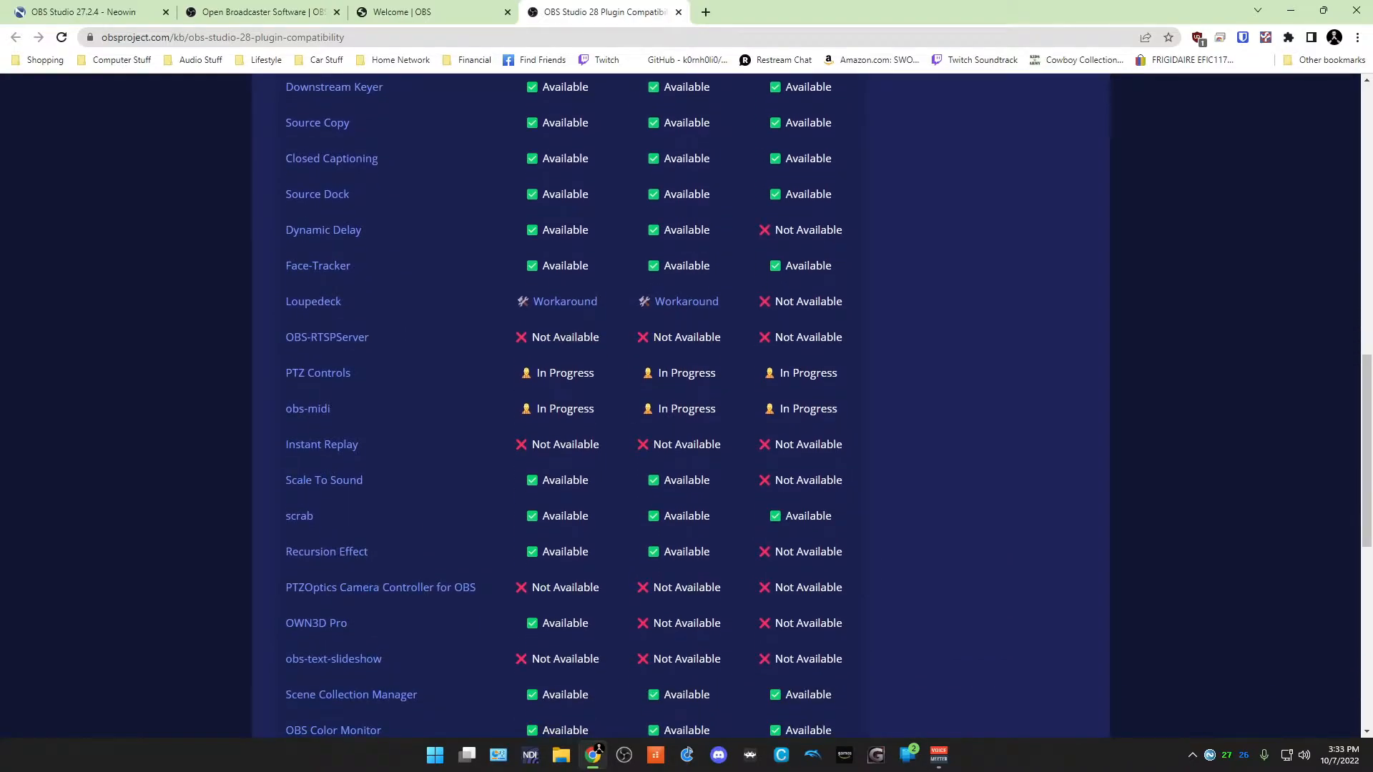
{"action": "scroll", "coordinate": [350, 409], "scroll_direction": "down", "scroll_amount": 4}
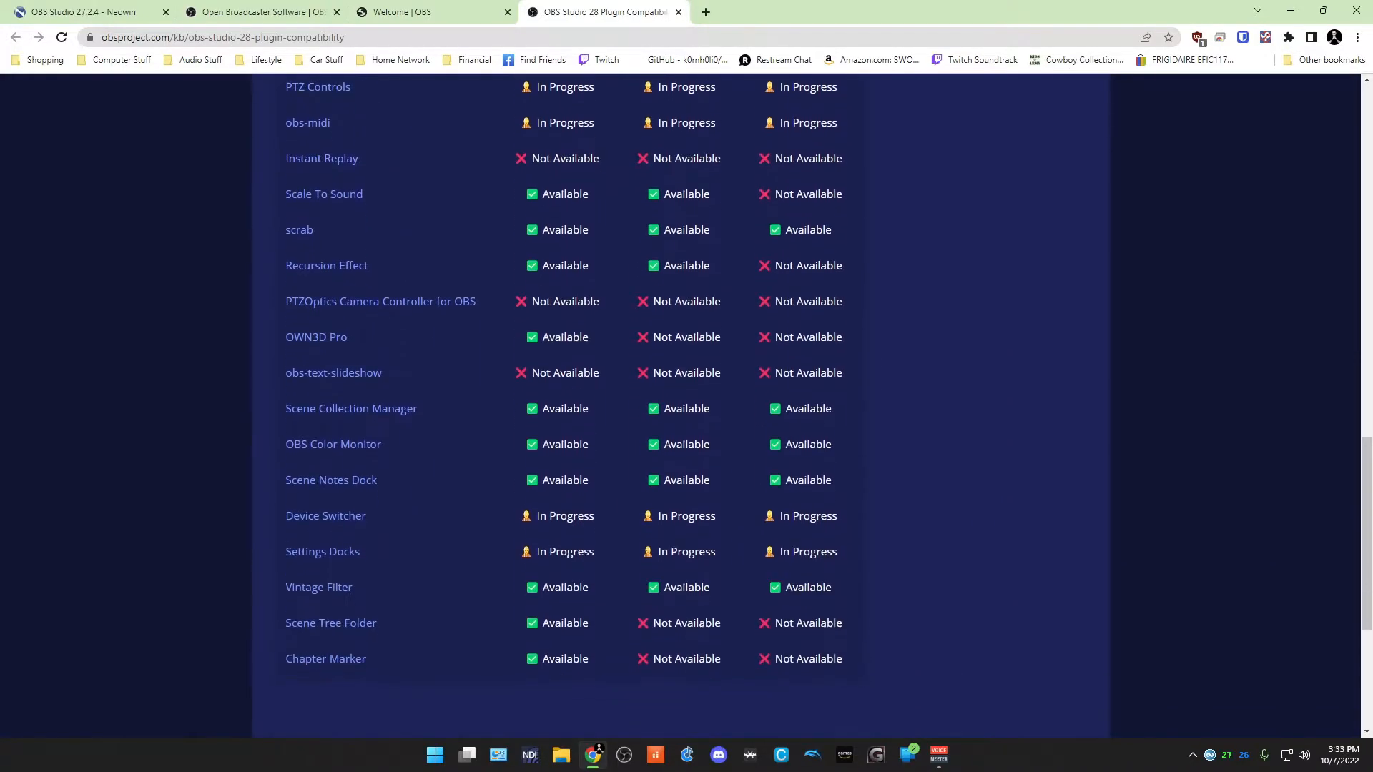
{"action": "scroll", "coordinate": [565, 404], "scroll_direction": "up", "scroll_amount": 3}
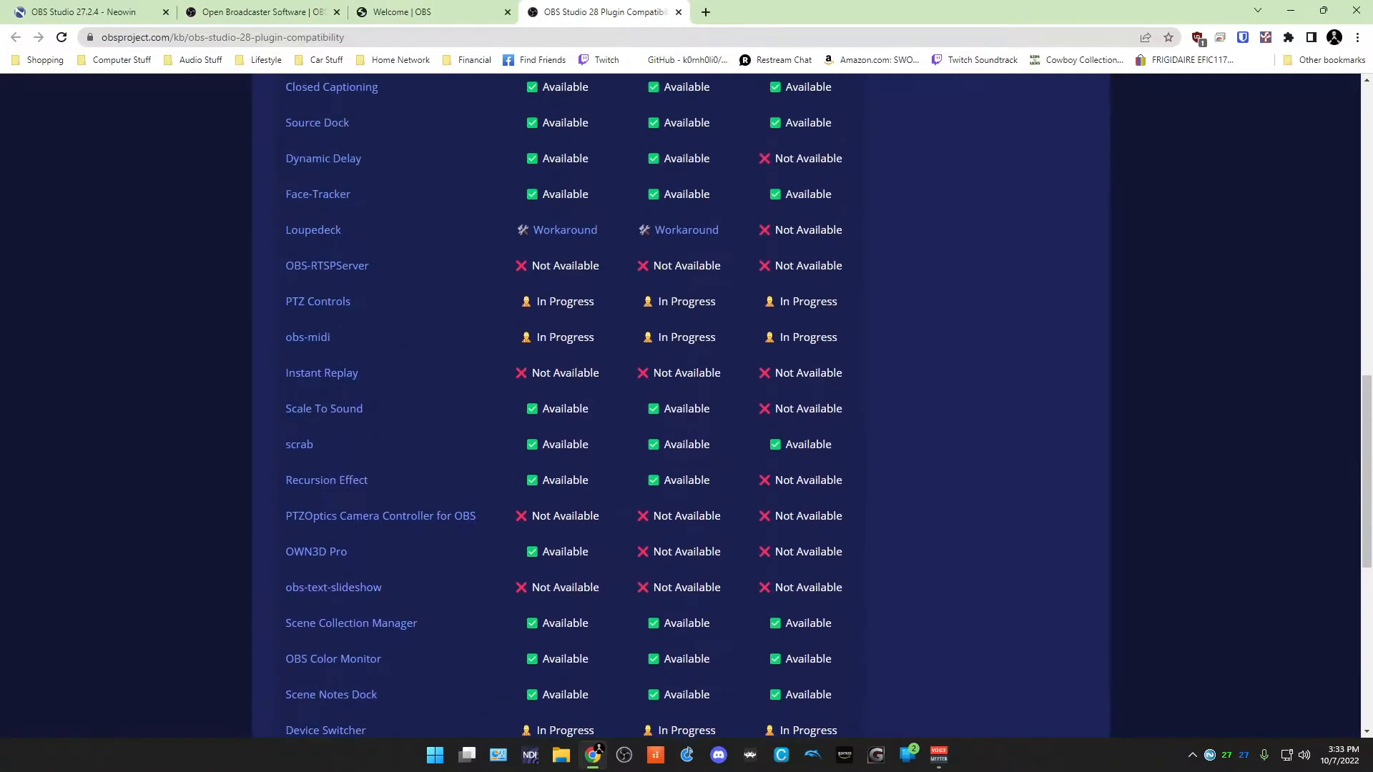
{"action": "scroll", "coordinate": [565, 404], "scroll_direction": "up", "scroll_amount": 8}
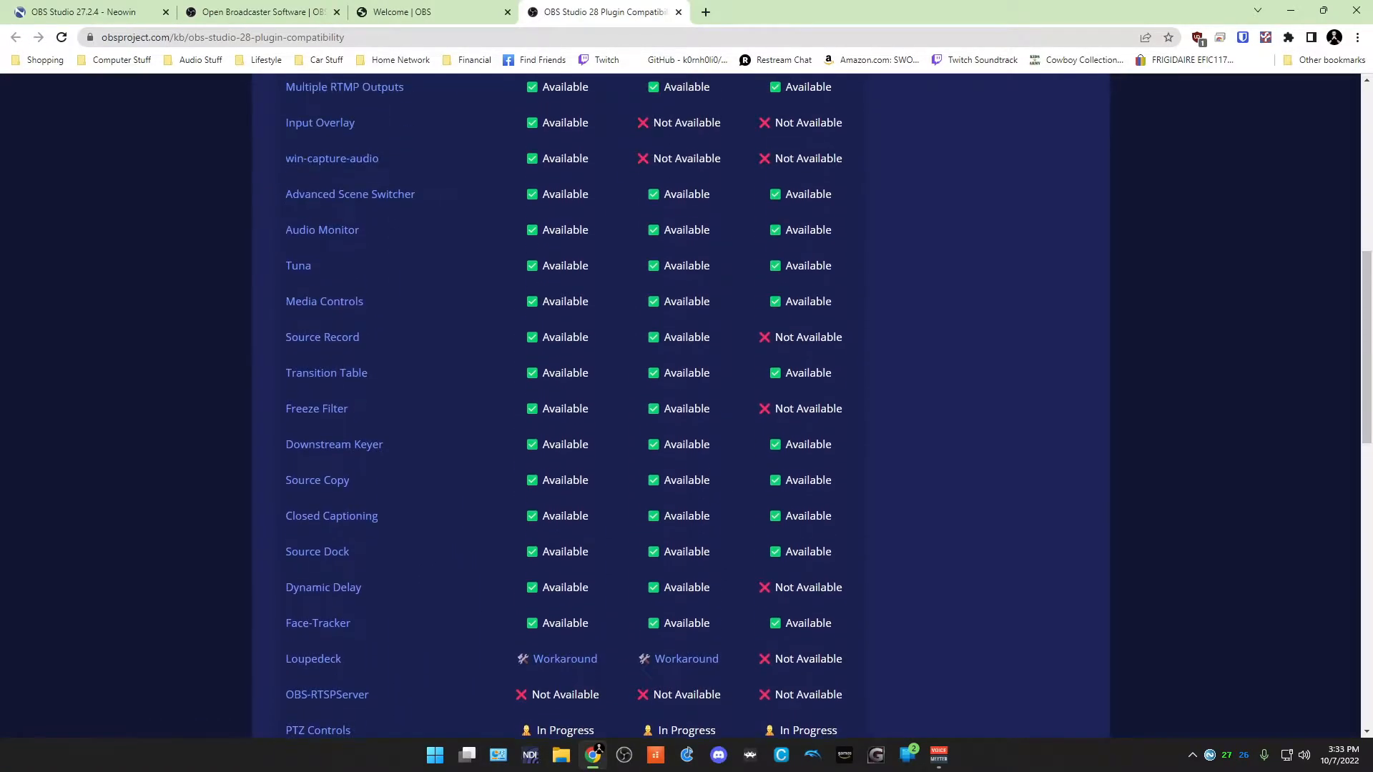
{"action": "scroll", "coordinate": [565, 404], "scroll_direction": "up", "scroll_amount": 2}
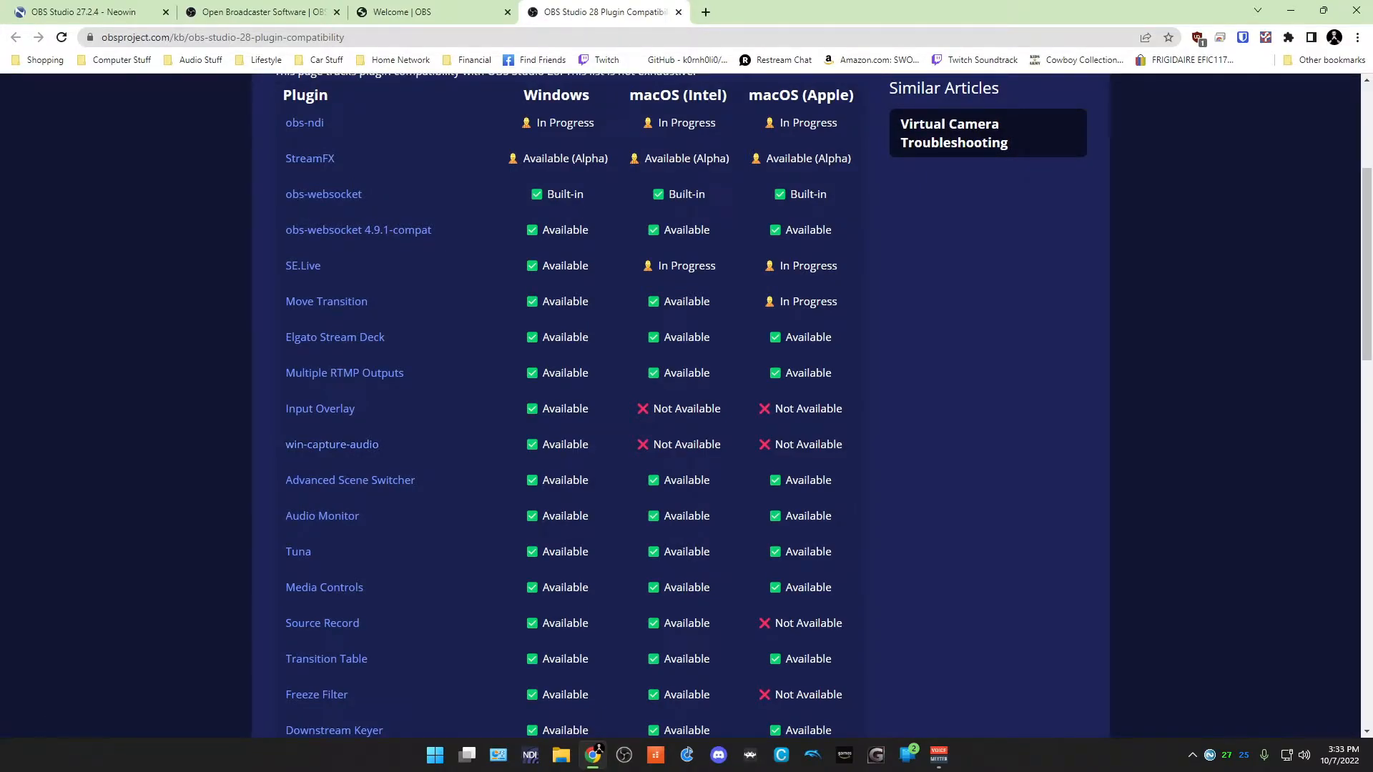
{"action": "scroll", "coordinate": [565, 404], "scroll_direction": "up", "scroll_amount": 1}
{"action": "right_click", "coordinate": [548, 169]}
{"action": "key", "text": "Escape"}
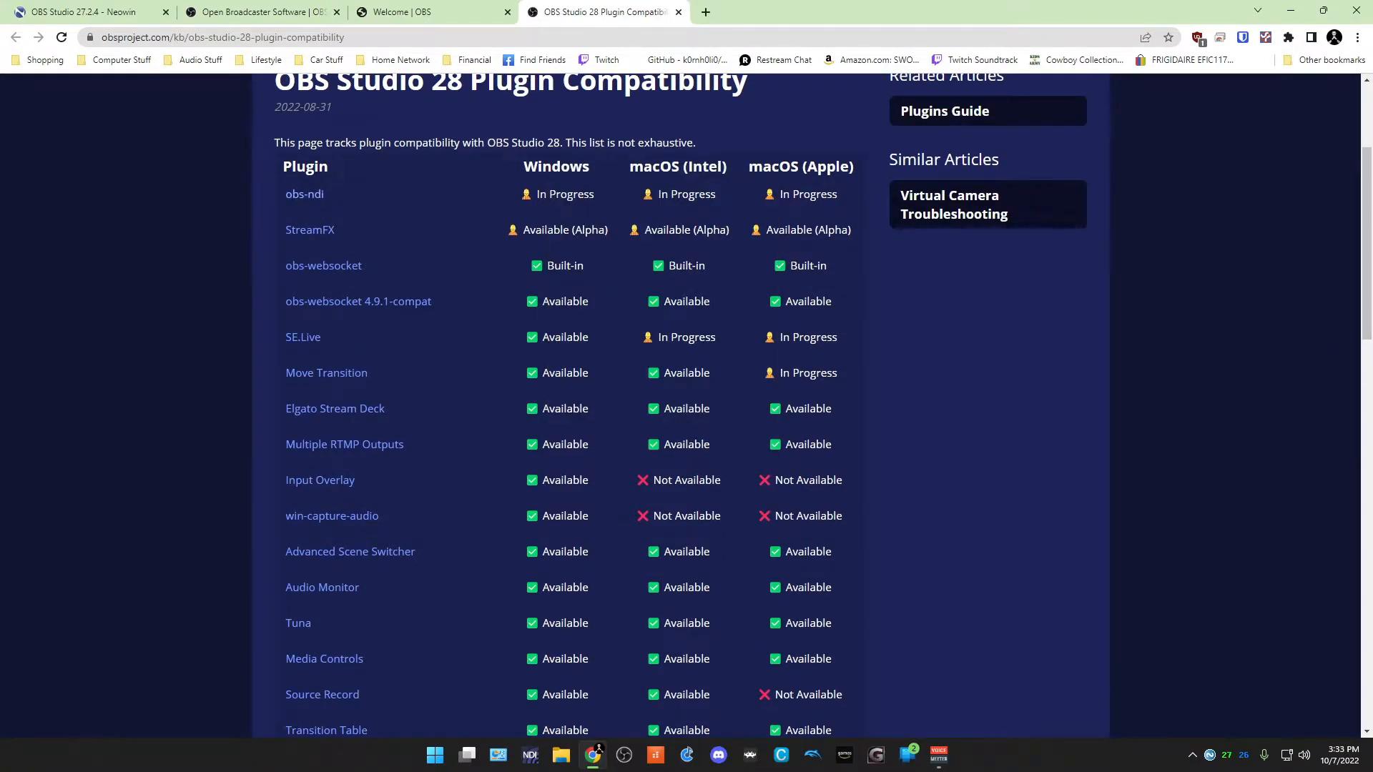
{"action": "scroll", "coordinate": [686, 405], "scroll_direction": "up", "scroll_amount": 3}
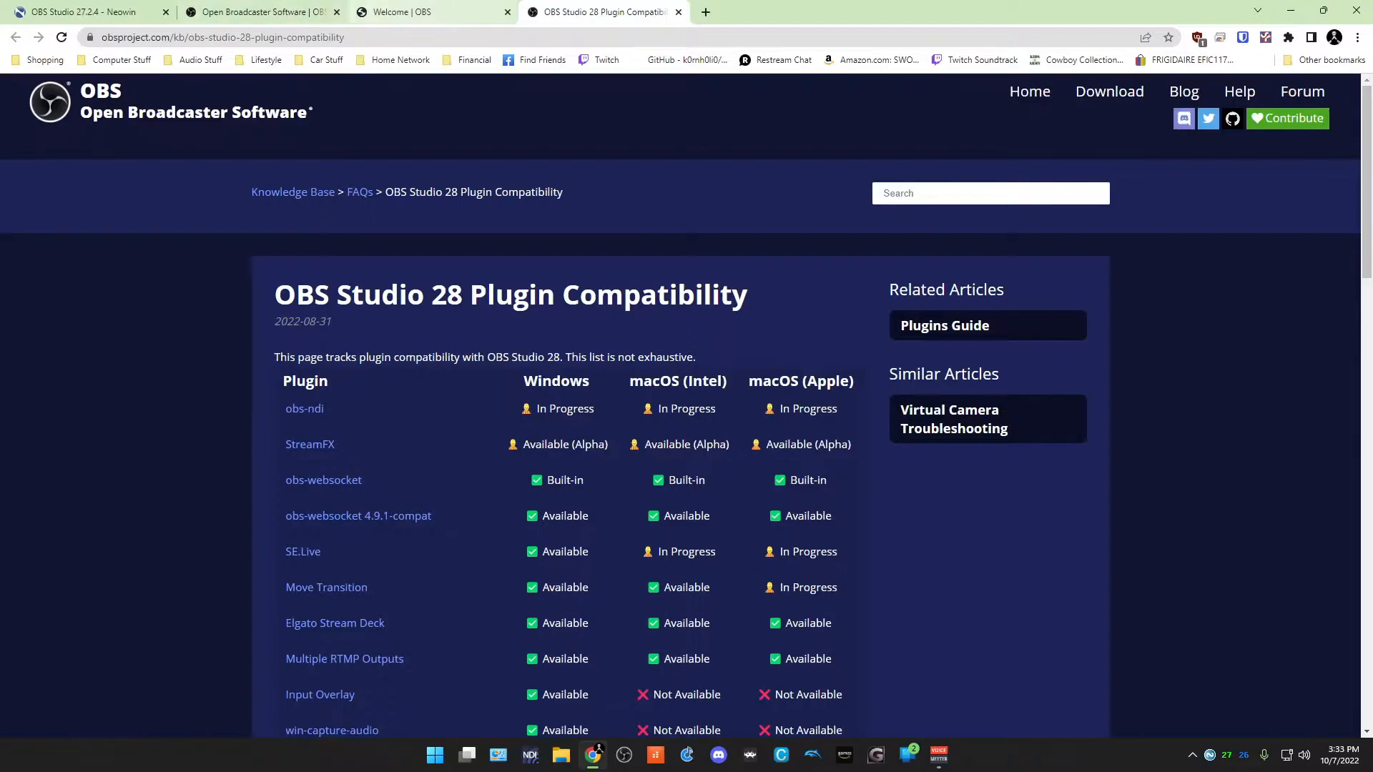
Return to the Neowin article, start the 64-bit OBS Studio 27.2.4 download and cancel saving the installer.
{"action": "left_click", "coordinate": [286, 12]}
{"action": "left_click", "coordinate": [85, 11]}
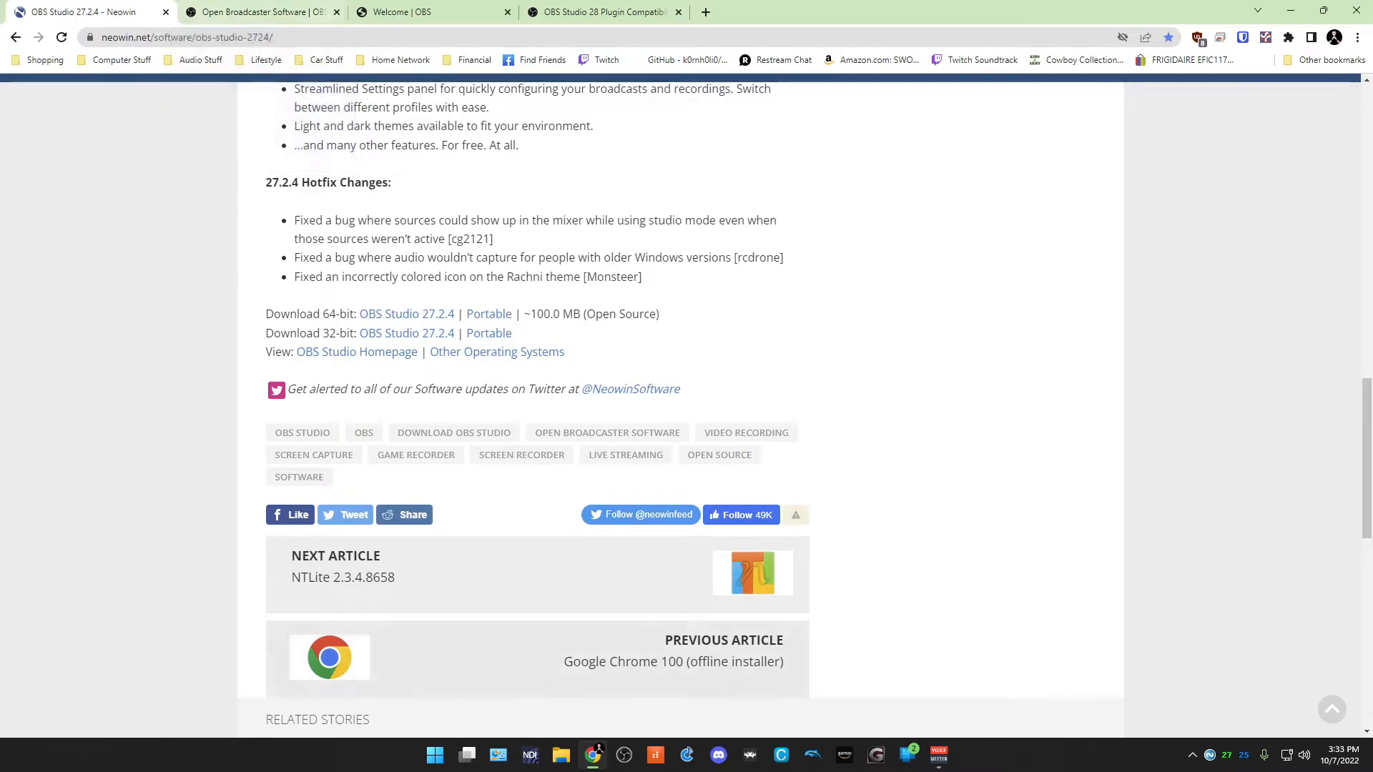
{"action": "left_click", "coordinate": [407, 314]}
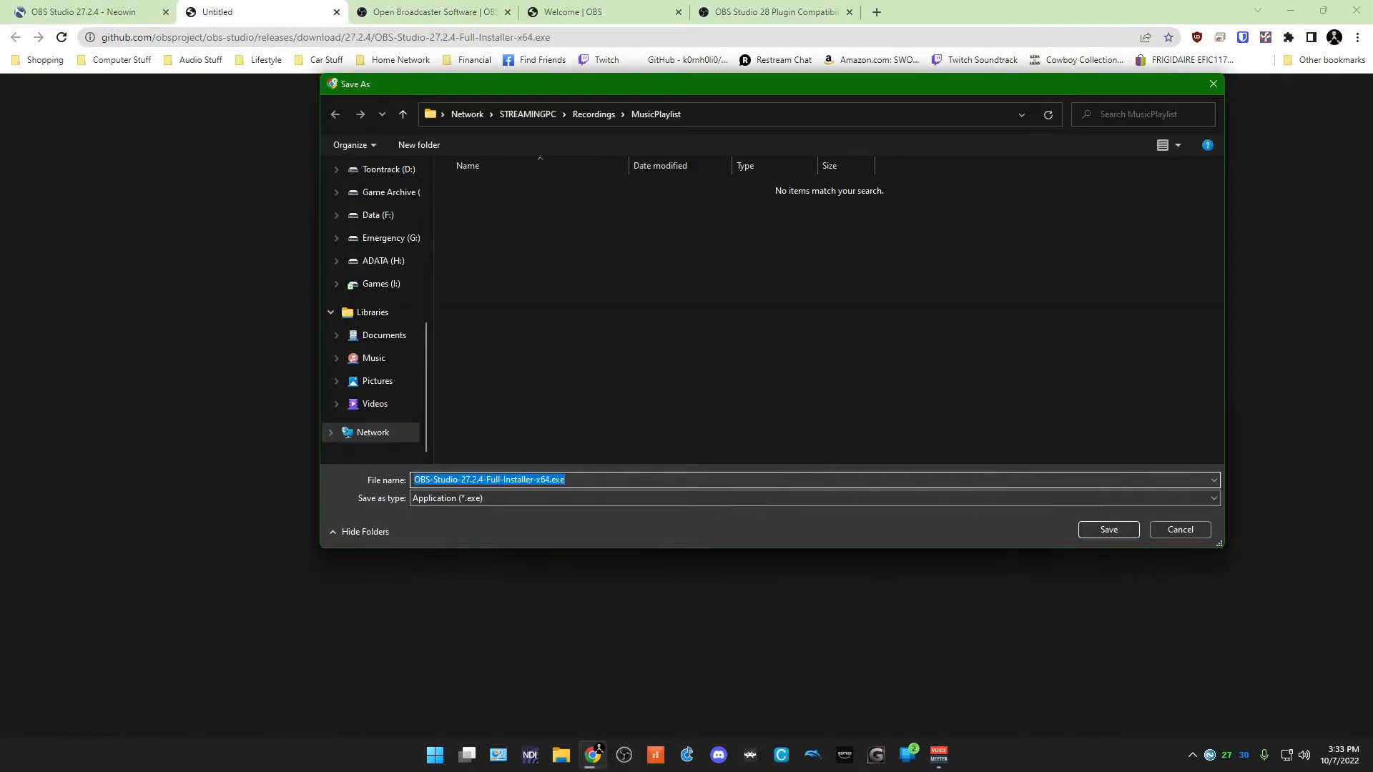
{"action": "left_click", "coordinate": [1180, 530]}
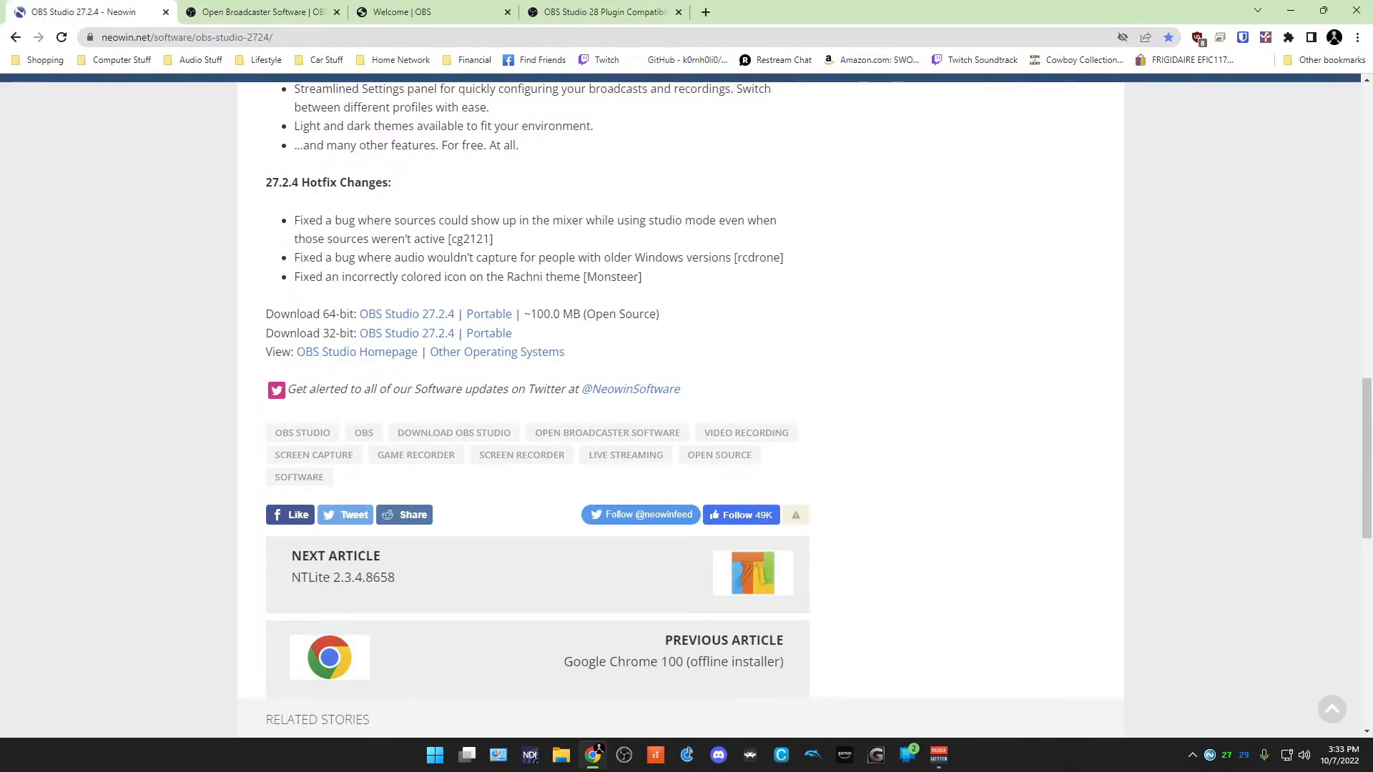
Close the Neowin article, OBS homepage and OBS Welcome tabs.
{"action": "left_click", "coordinate": [165, 11]}
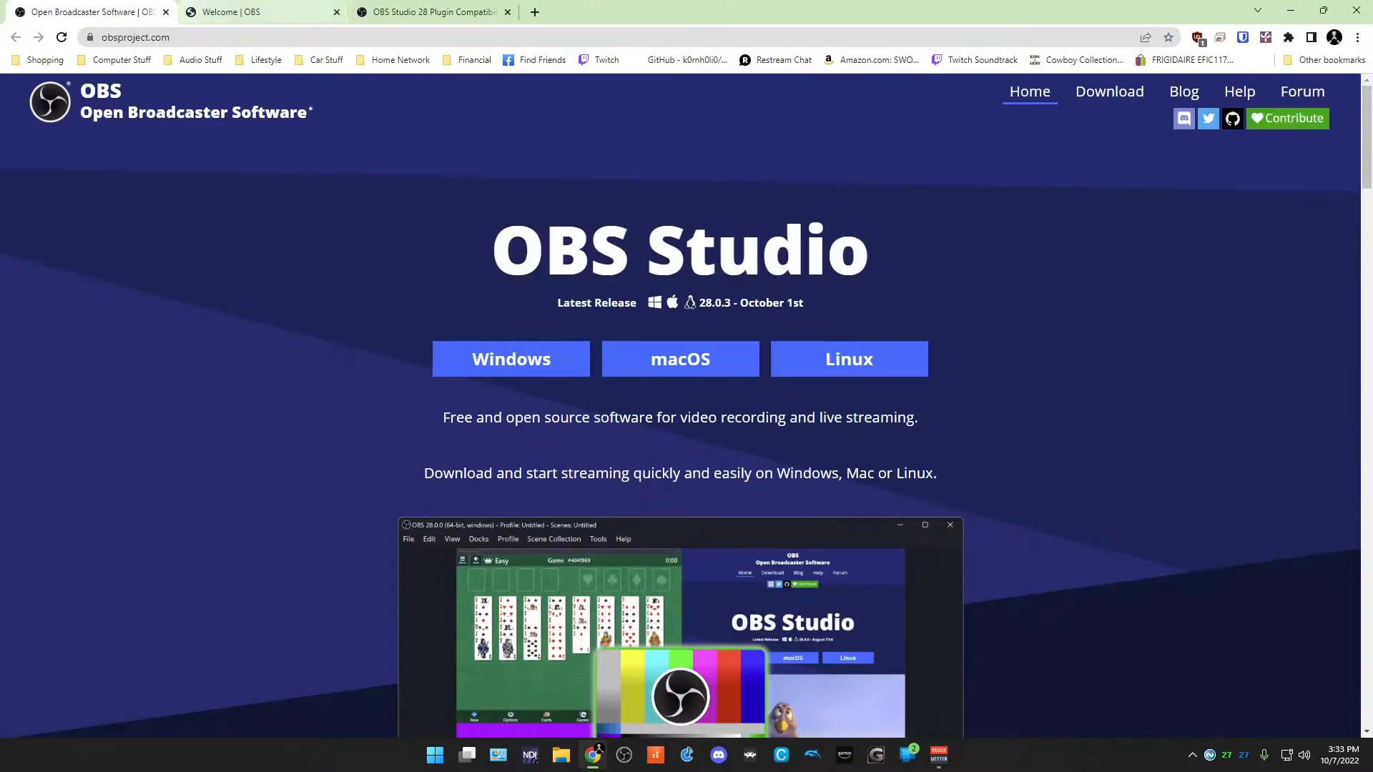
{"action": "left_click", "coordinate": [166, 12]}
{"action": "left_click", "coordinate": [166, 11]}
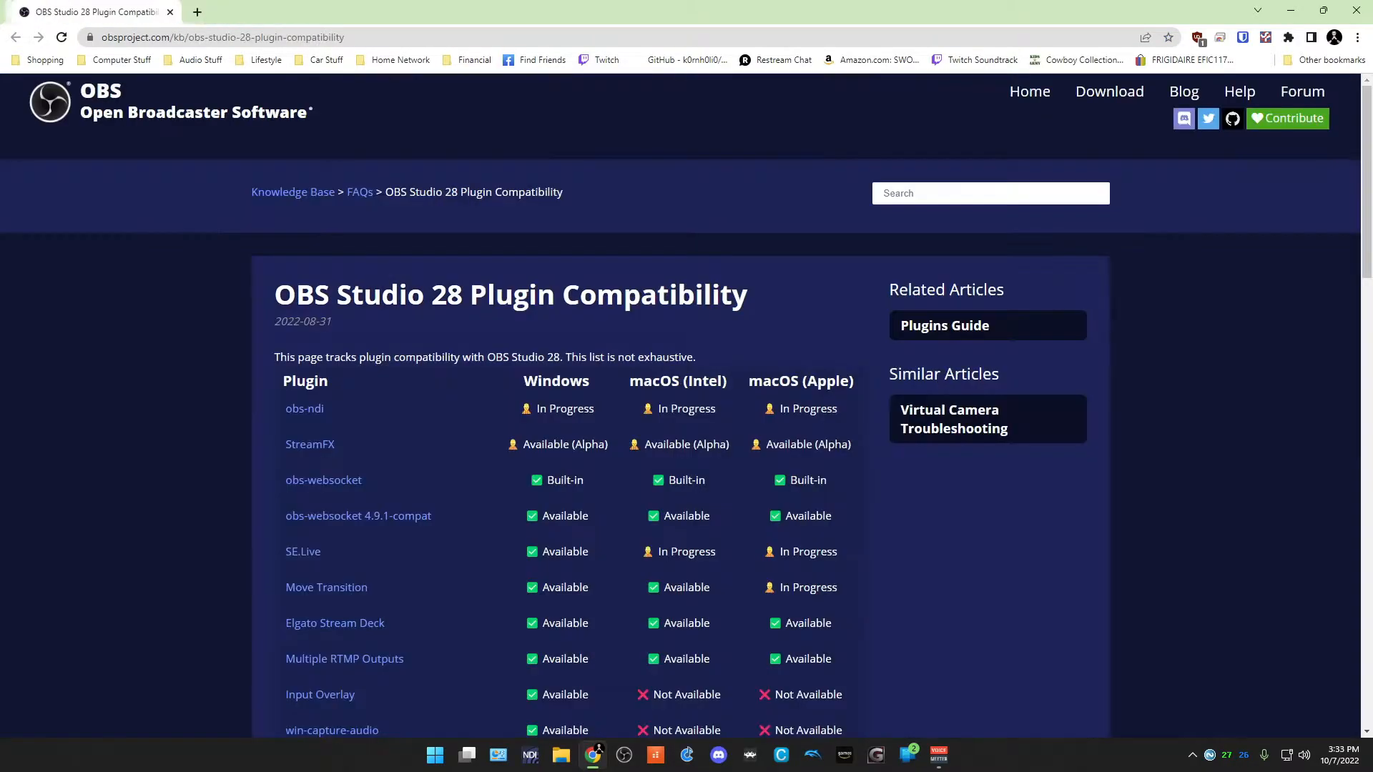
Open the bookmarked NDI Tools page in a new tab, start the NDI Tools for Windows download and cancel saving it.
{"action": "left_click", "coordinate": [193, 11]}
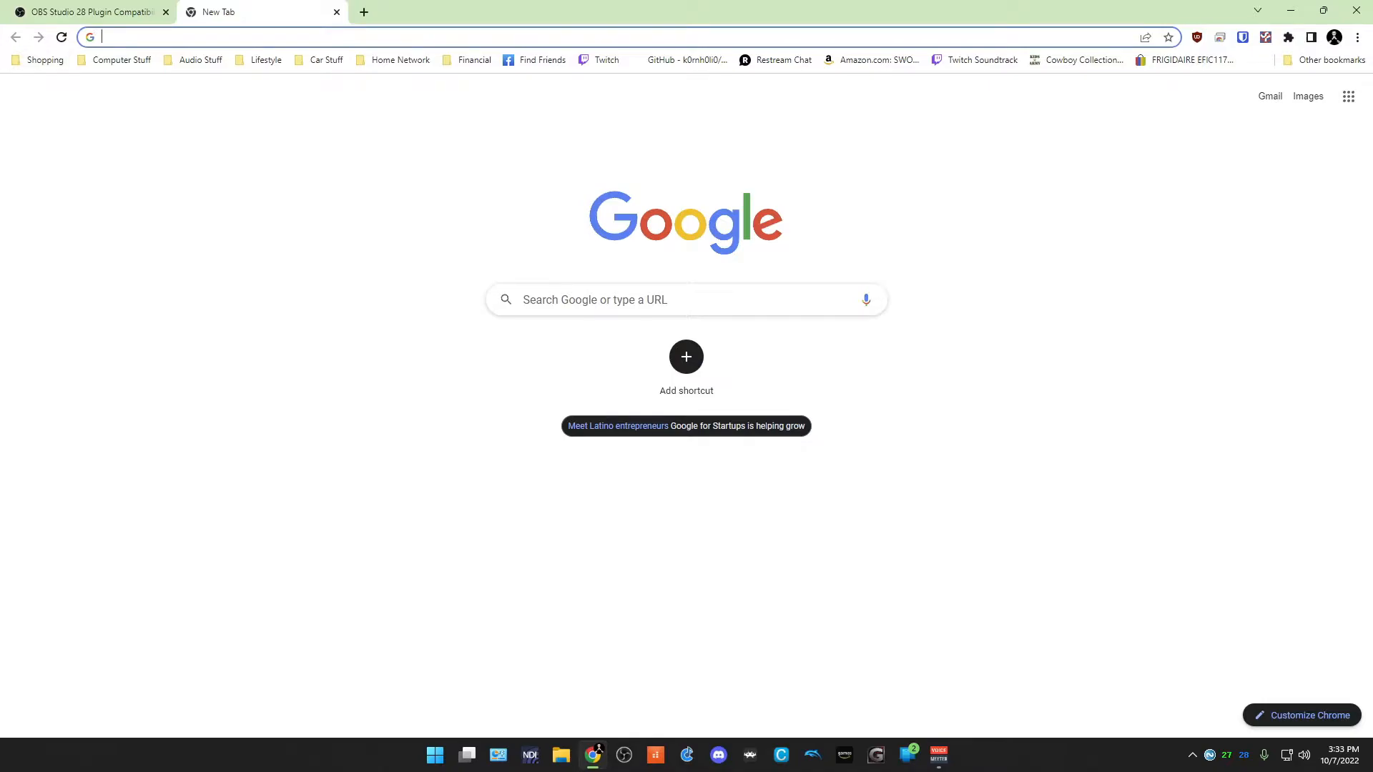
{"action": "left_click", "coordinate": [114, 60]}
{"action": "mouse_move", "coordinate": [143, 84]}
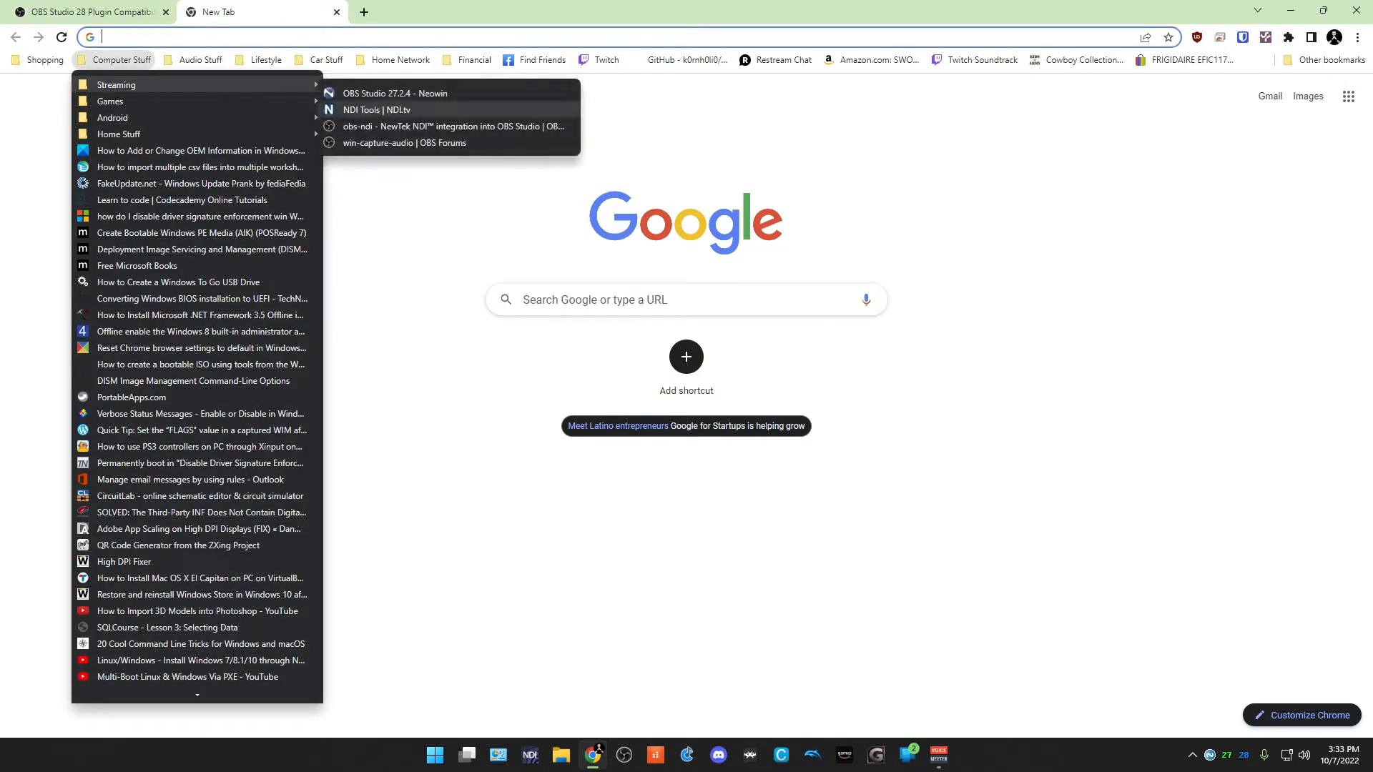
{"action": "left_click", "coordinate": [377, 110]}
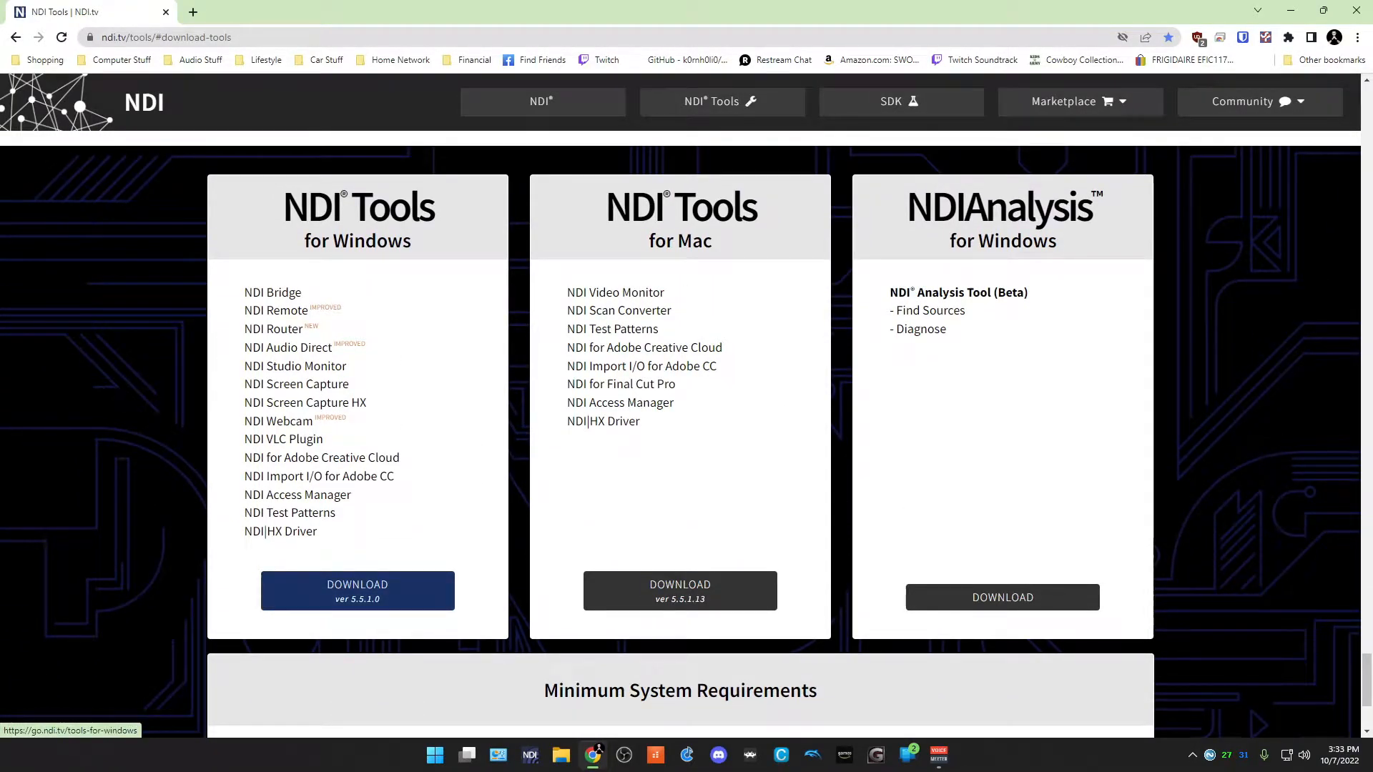
{"action": "left_click", "coordinate": [357, 590]}
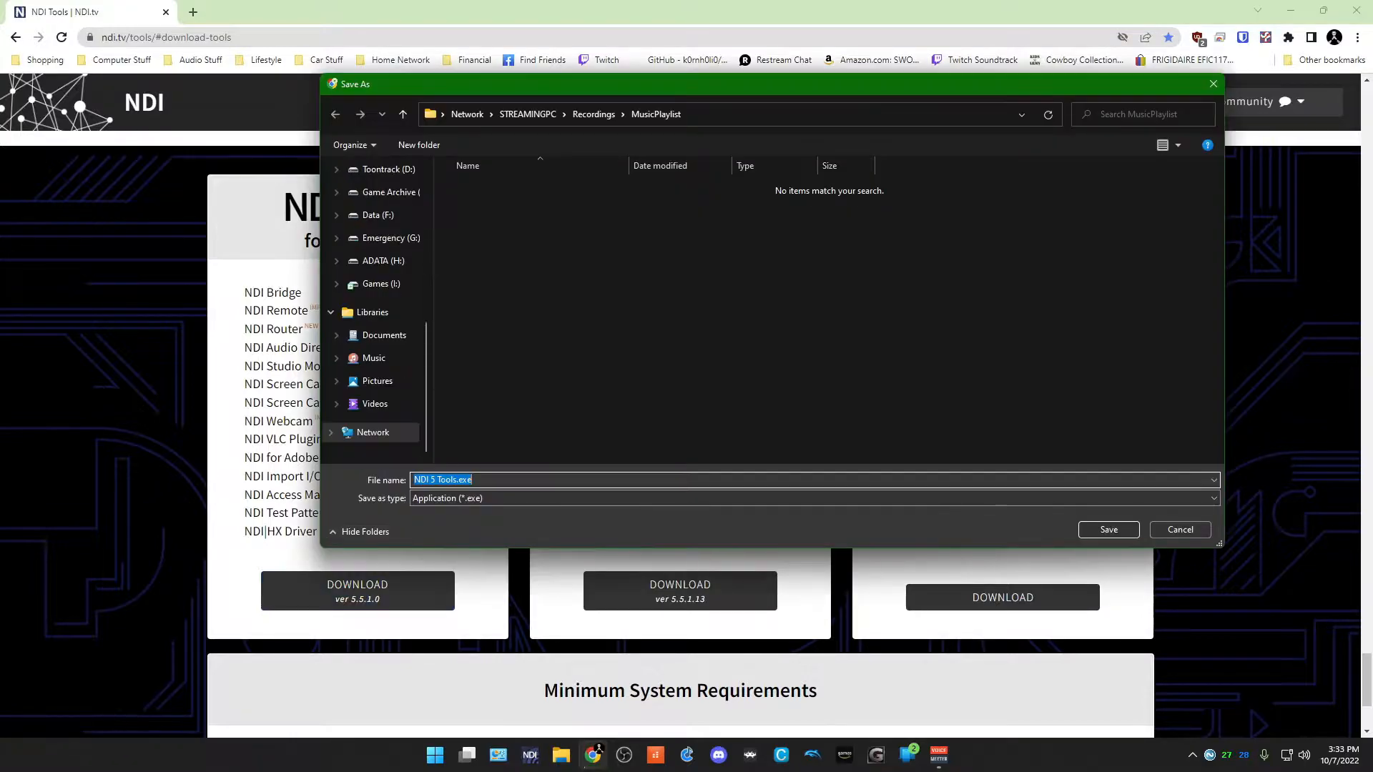
{"action": "left_click", "coordinate": [1180, 530]}
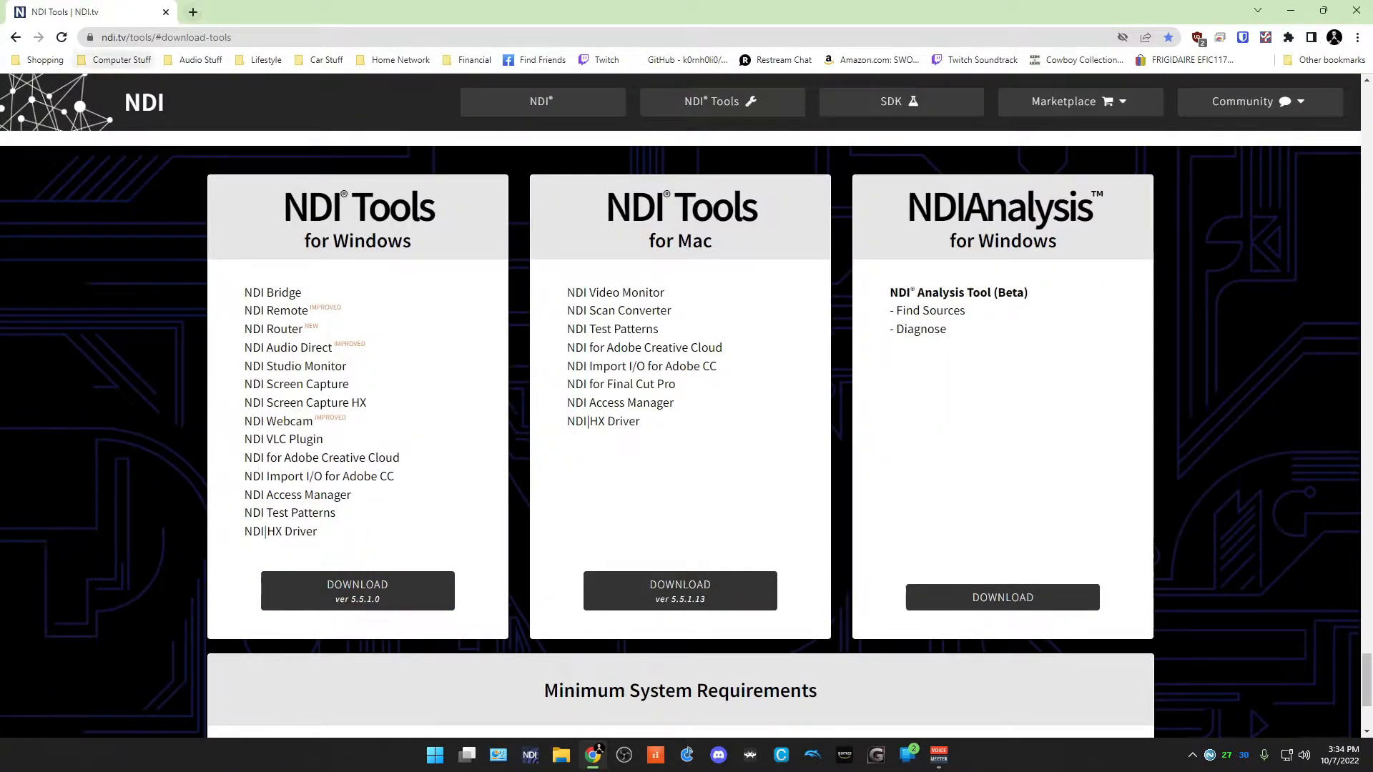
Open the bookmarked obs-ndi NewTek NDI integration page from the Streaming folder of the Computer Stuff bookmarks.
{"action": "left_click", "coordinate": [114, 59]}
{"action": "mouse_move", "coordinate": [179, 84]}
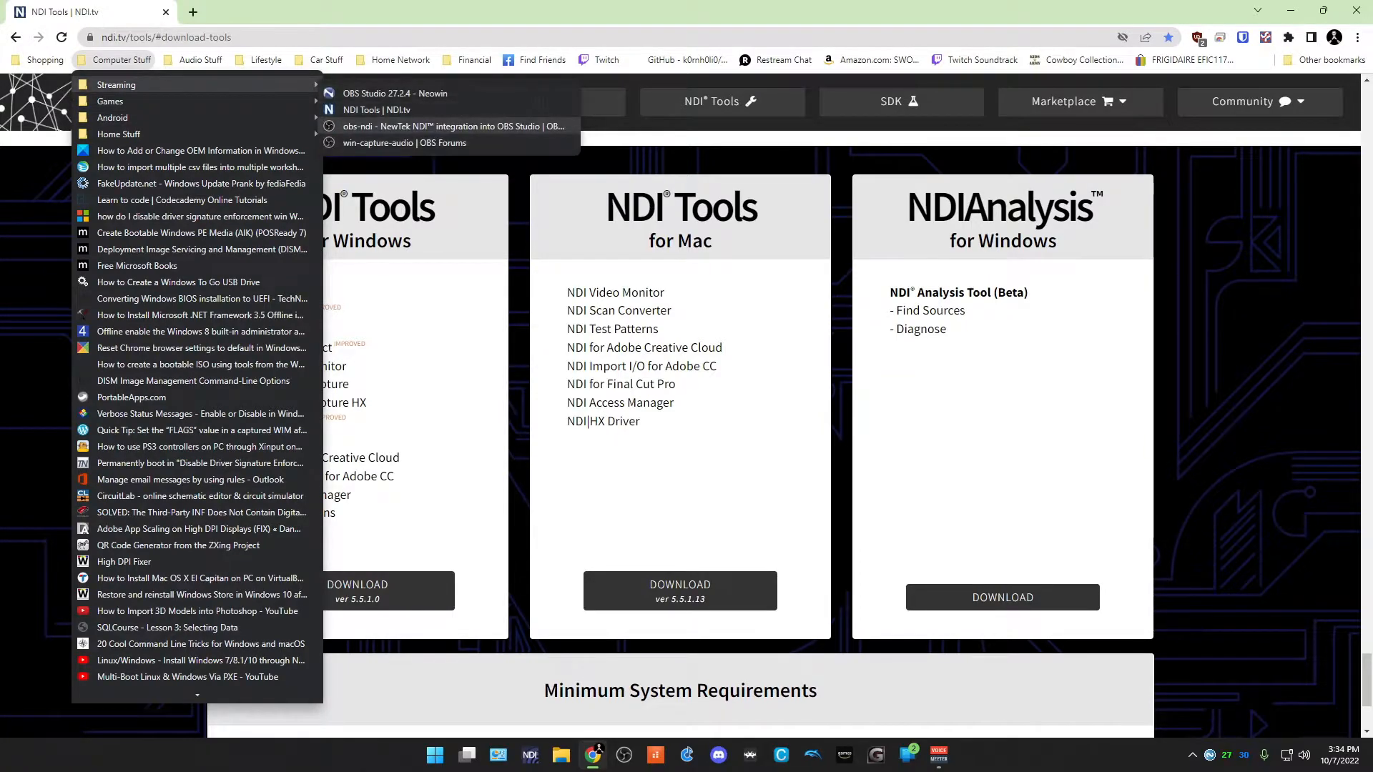
{"action": "left_click", "coordinate": [429, 126]}
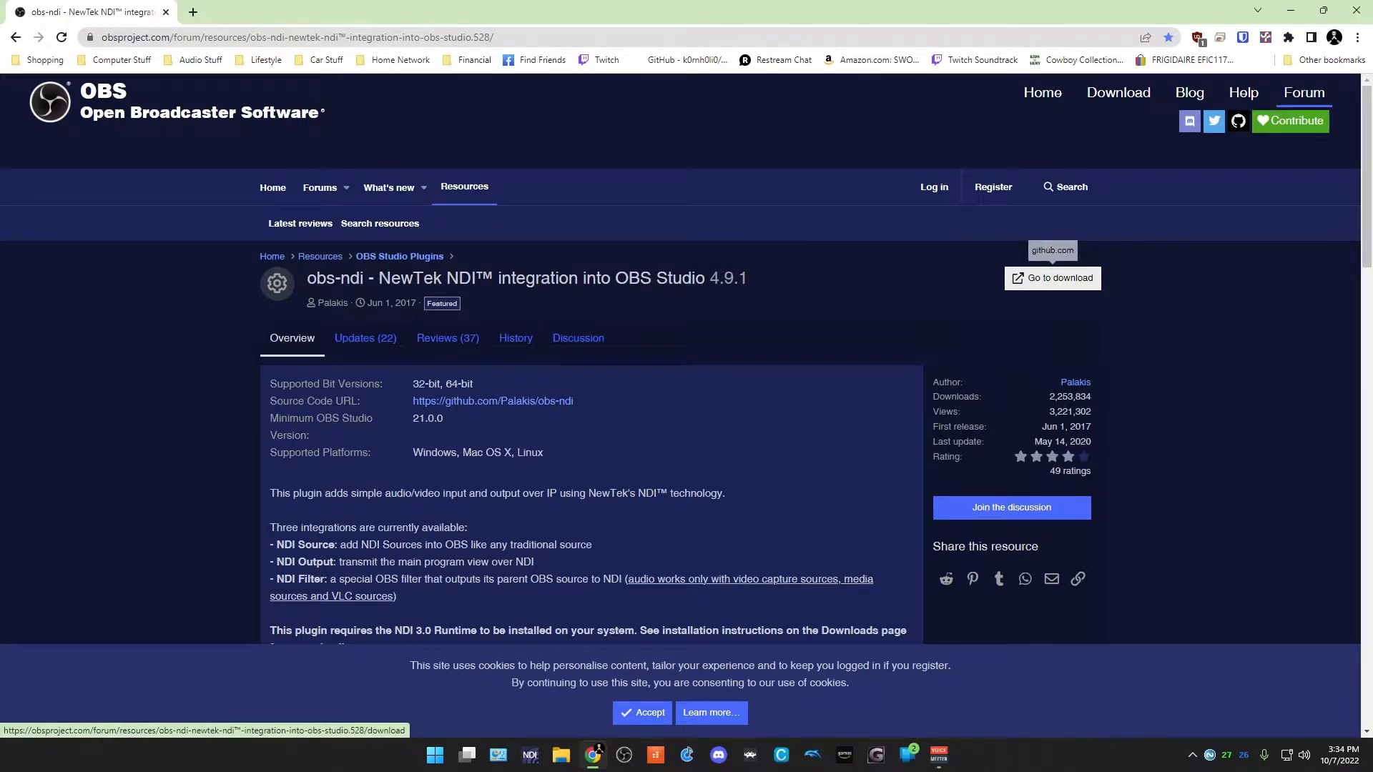
Go to the obs-ndi plugin's GitHub download page and review the 4.9.1 release notes and its Windows installer assets.
{"action": "left_click", "coordinate": [1053, 278]}
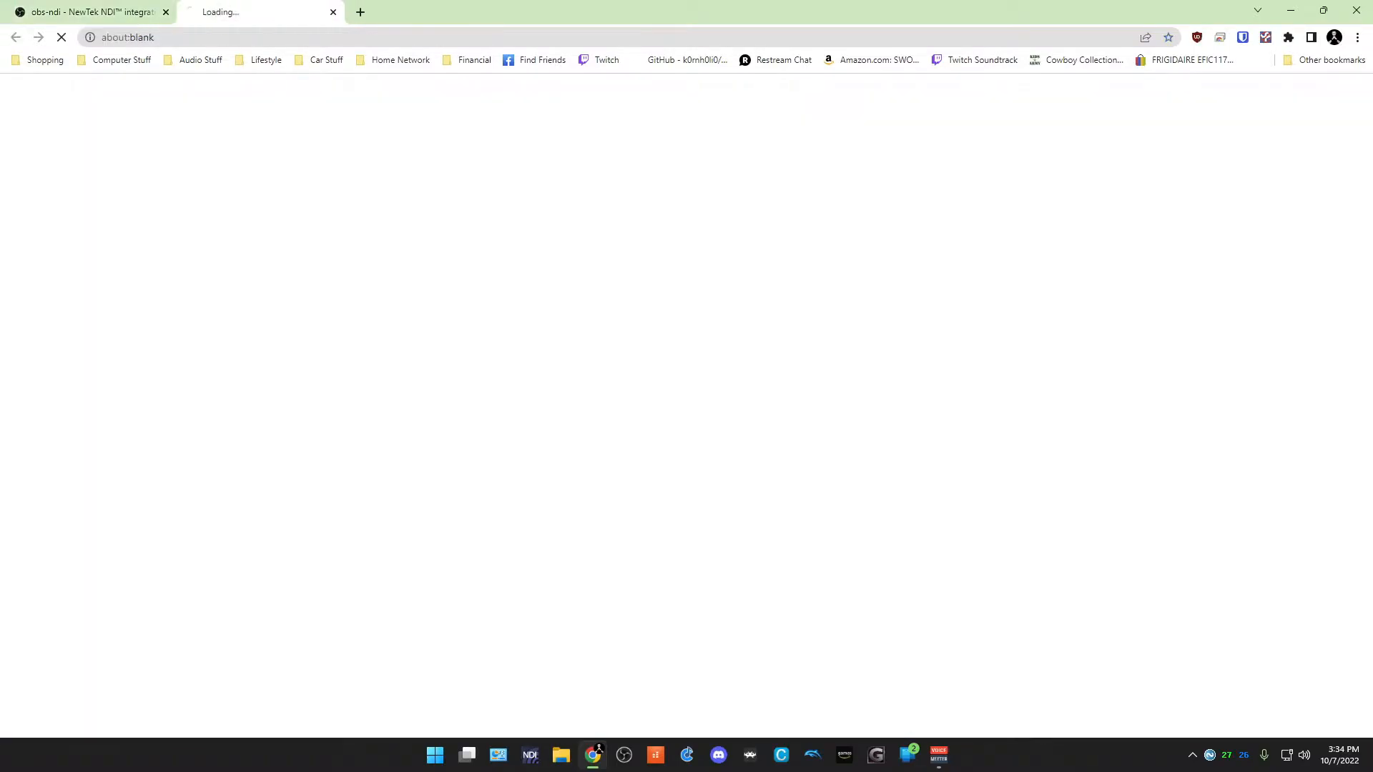
{"action": "scroll", "coordinate": [686, 401], "scroll_direction": "down", "scroll_amount": 3}
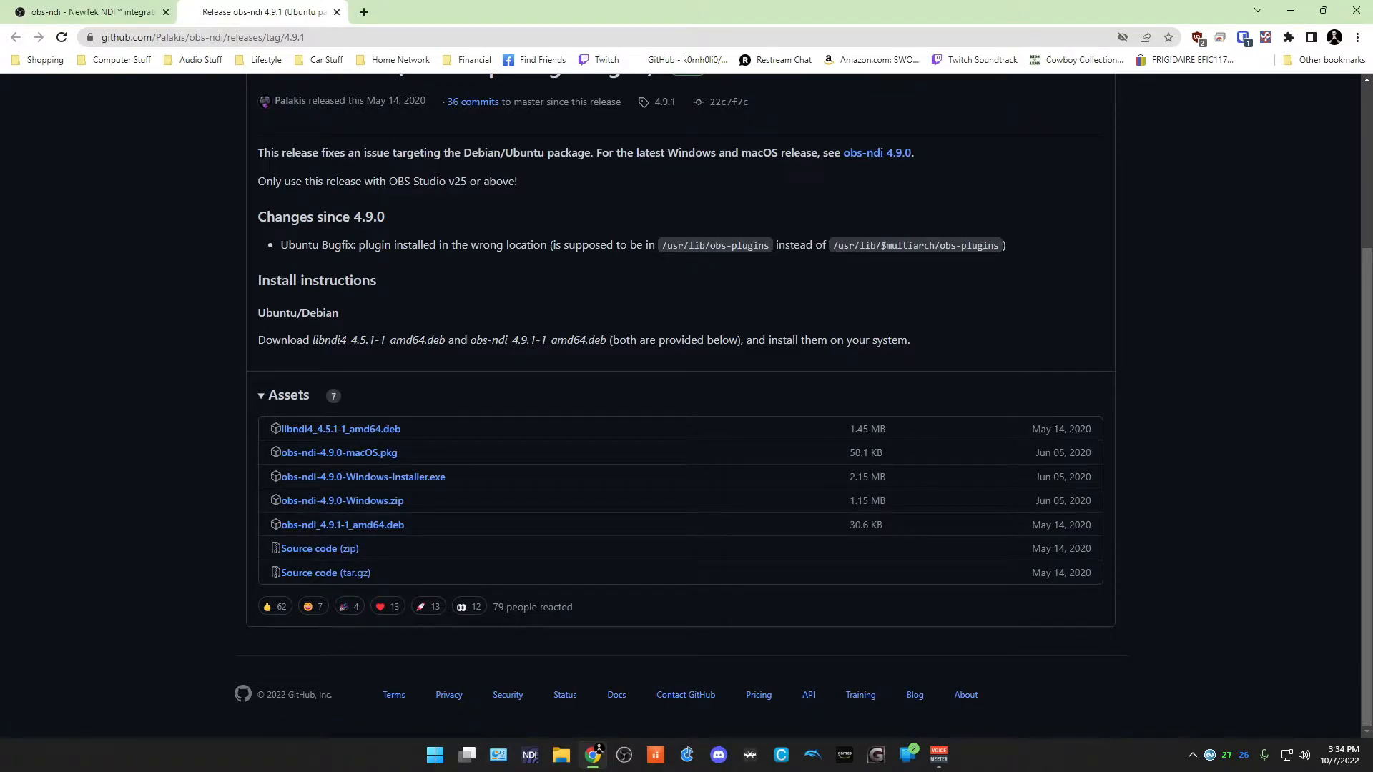
{"action": "scroll", "coordinate": [687, 405], "scroll_direction": "up", "scroll_amount": 2}
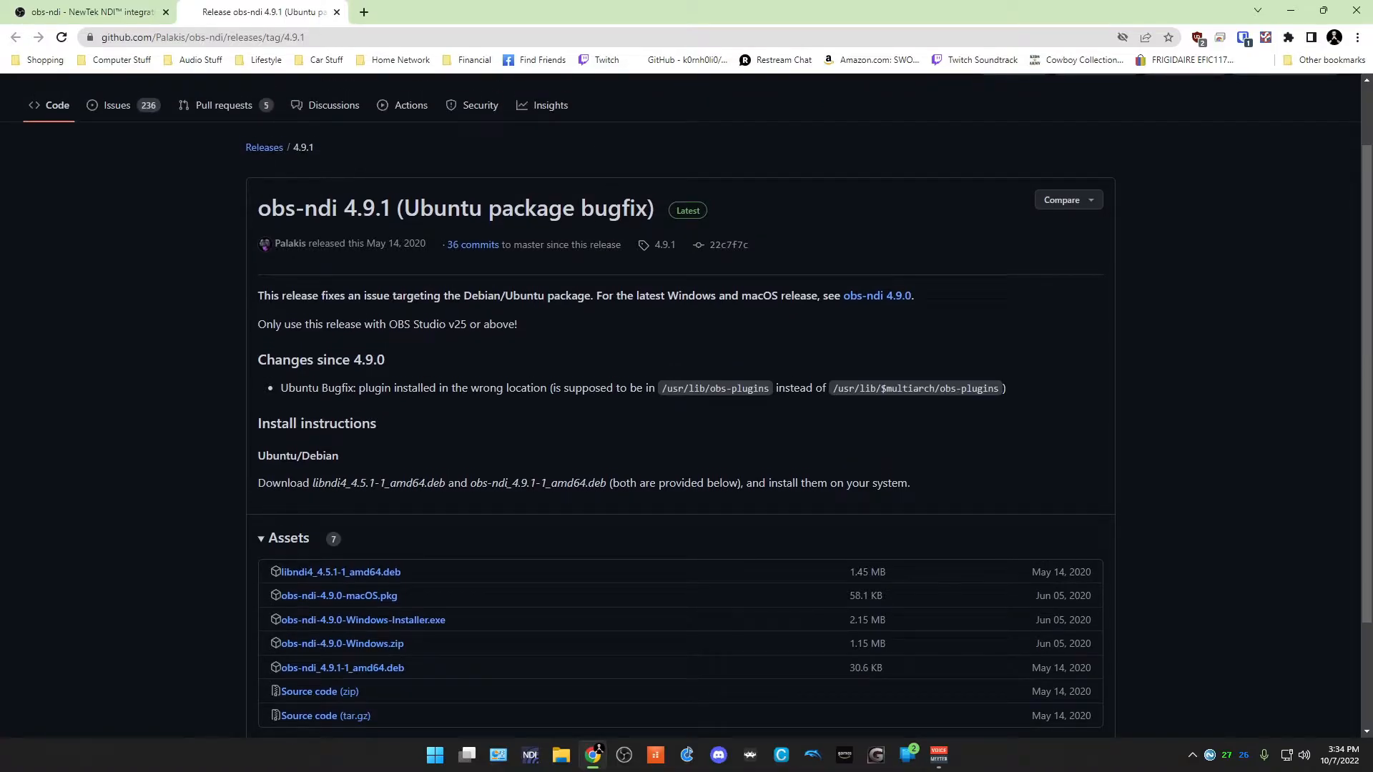
{"action": "scroll", "coordinate": [687, 404], "scroll_direction": "down", "scroll_amount": 2}
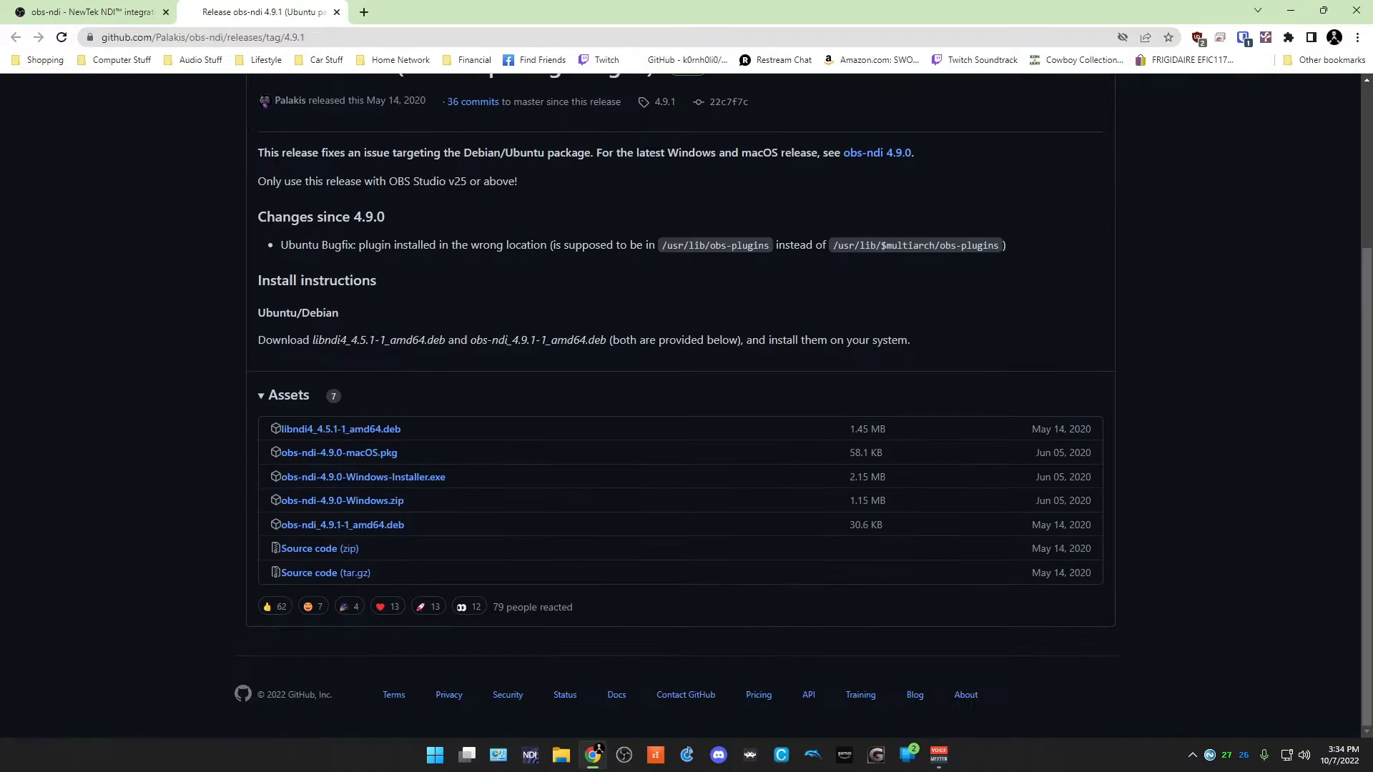
Open the bookmarked win-capture-audio forum page from the Streaming folder of Computer Stuff and go to its GitHub download assets.
{"action": "left_click", "coordinate": [114, 59]}
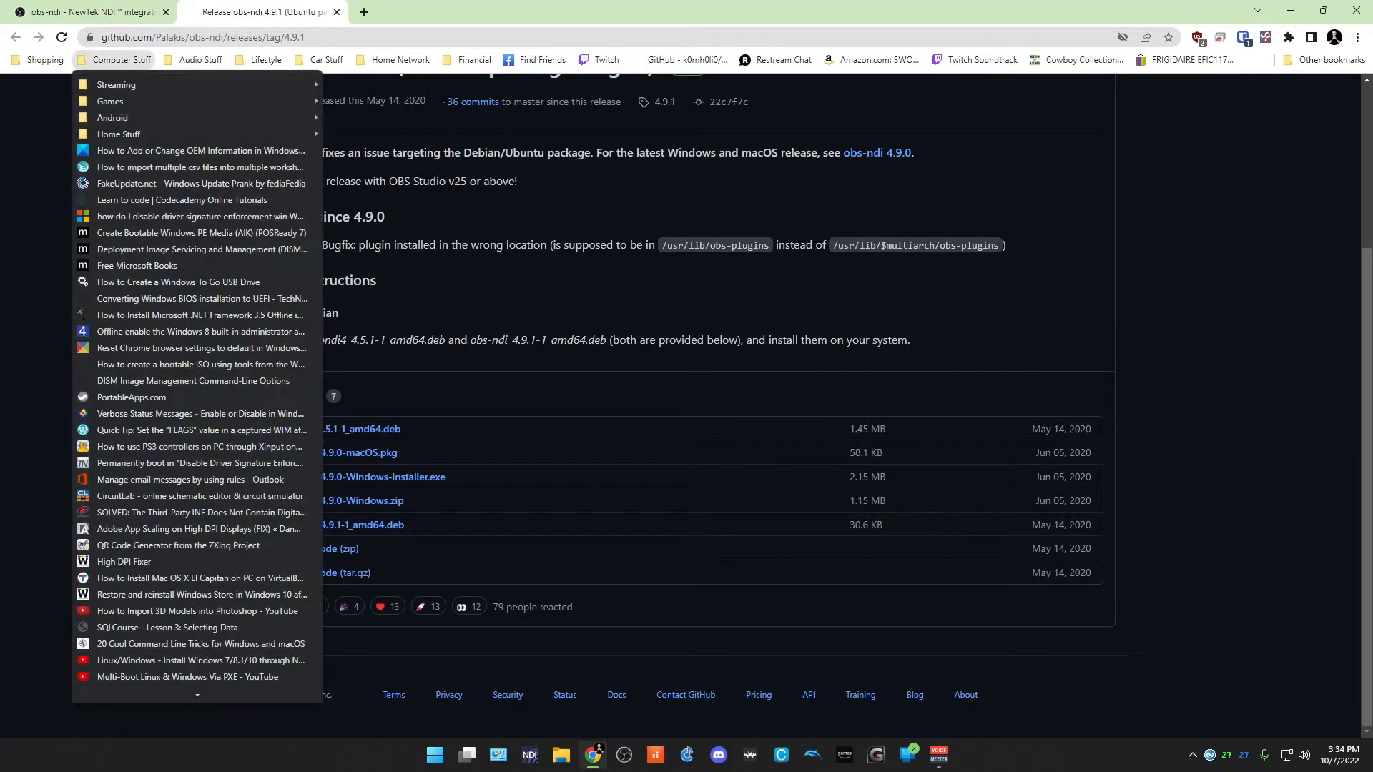
{"action": "mouse_move", "coordinate": [143, 85]}
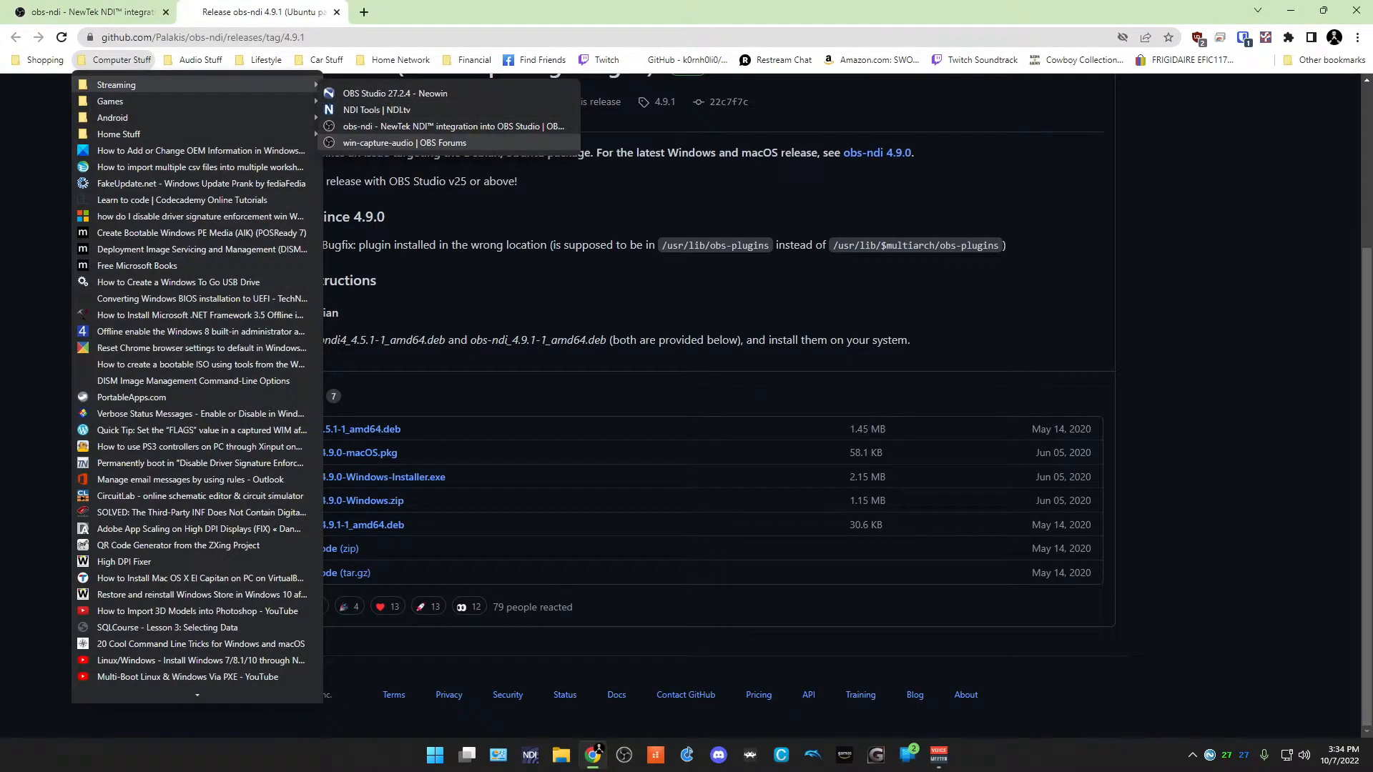
{"action": "left_click", "coordinate": [400, 142]}
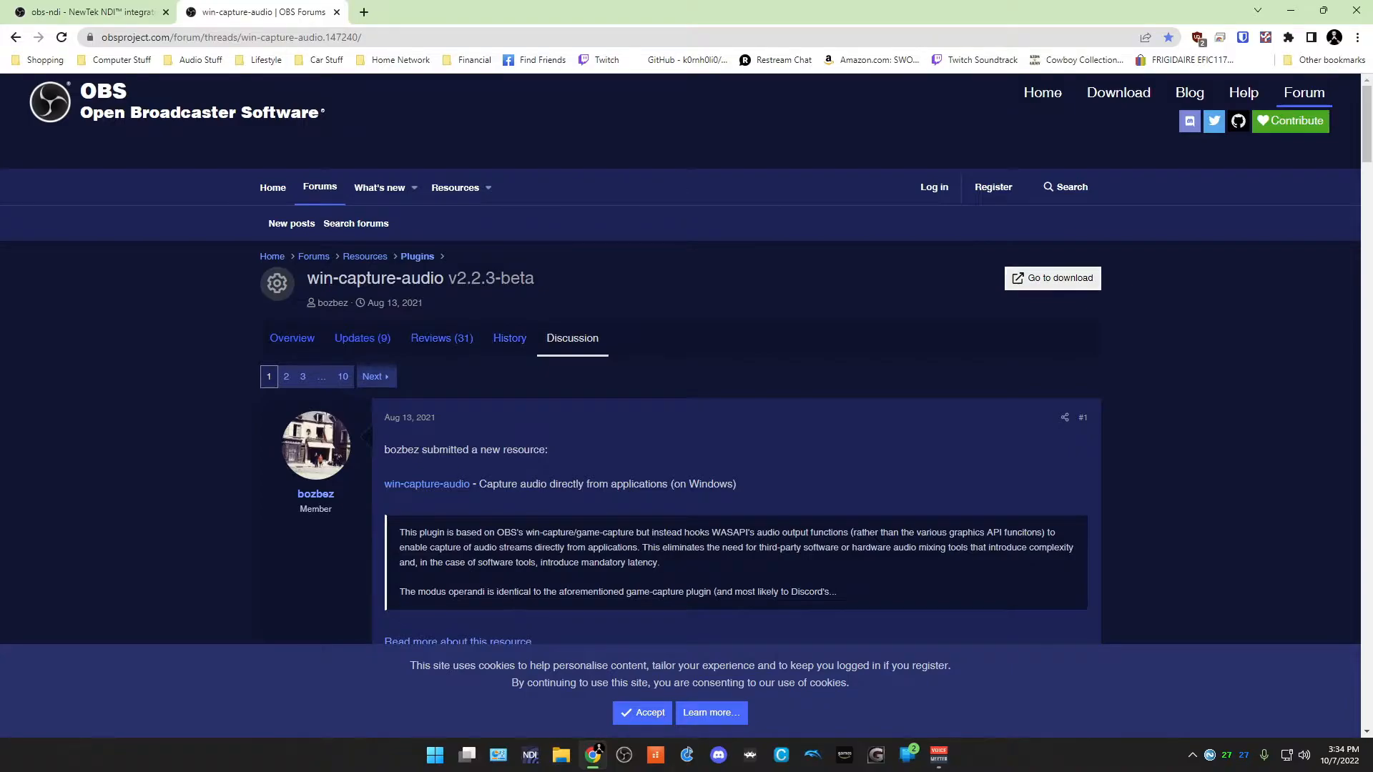
{"action": "left_click", "coordinate": [1053, 278]}
{"action": "scroll", "coordinate": [687, 412], "scroll_direction": "down", "scroll_amount": 3}
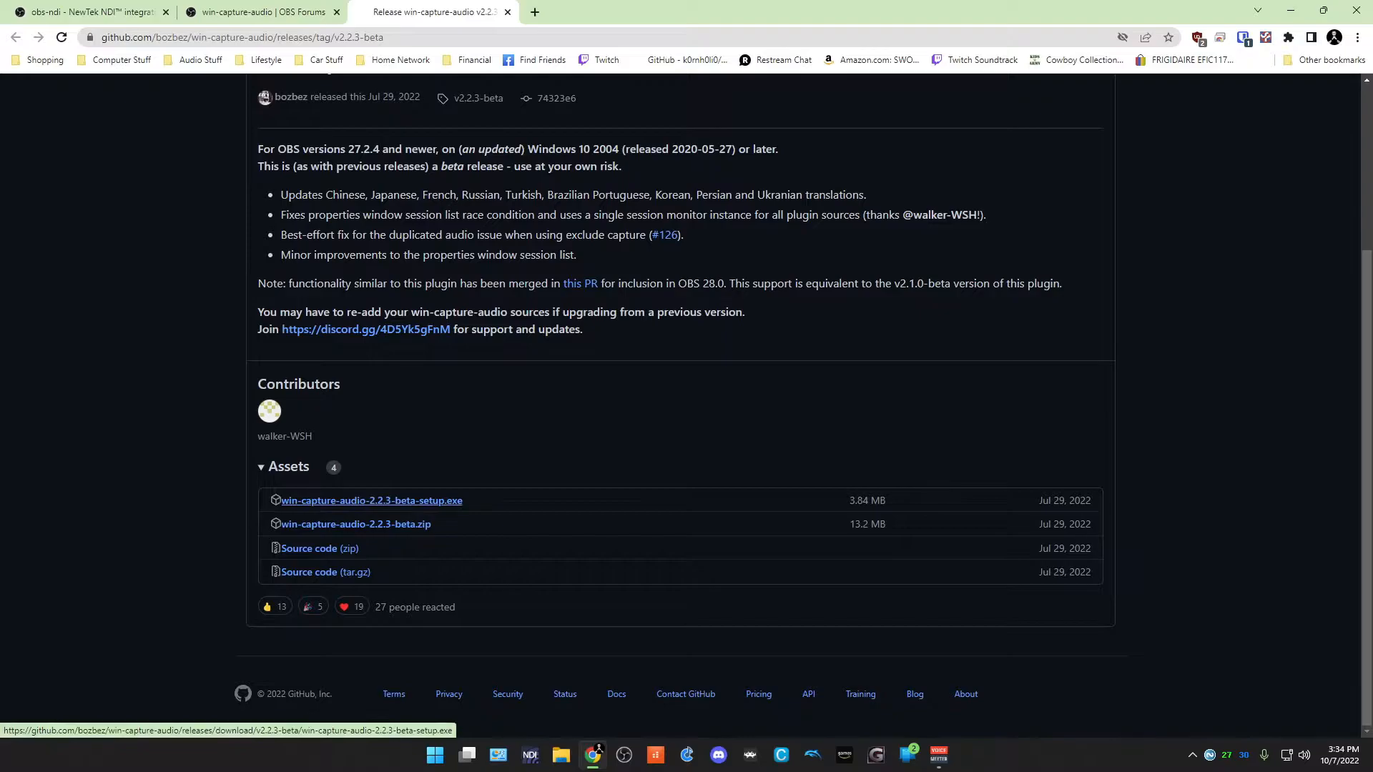
Review the win-capture-audio v2.2.3-beta release notes and setup asset, and close the browser.
{"action": "scroll", "coordinate": [372, 501], "scroll_direction": "up", "scroll_amount": 3}
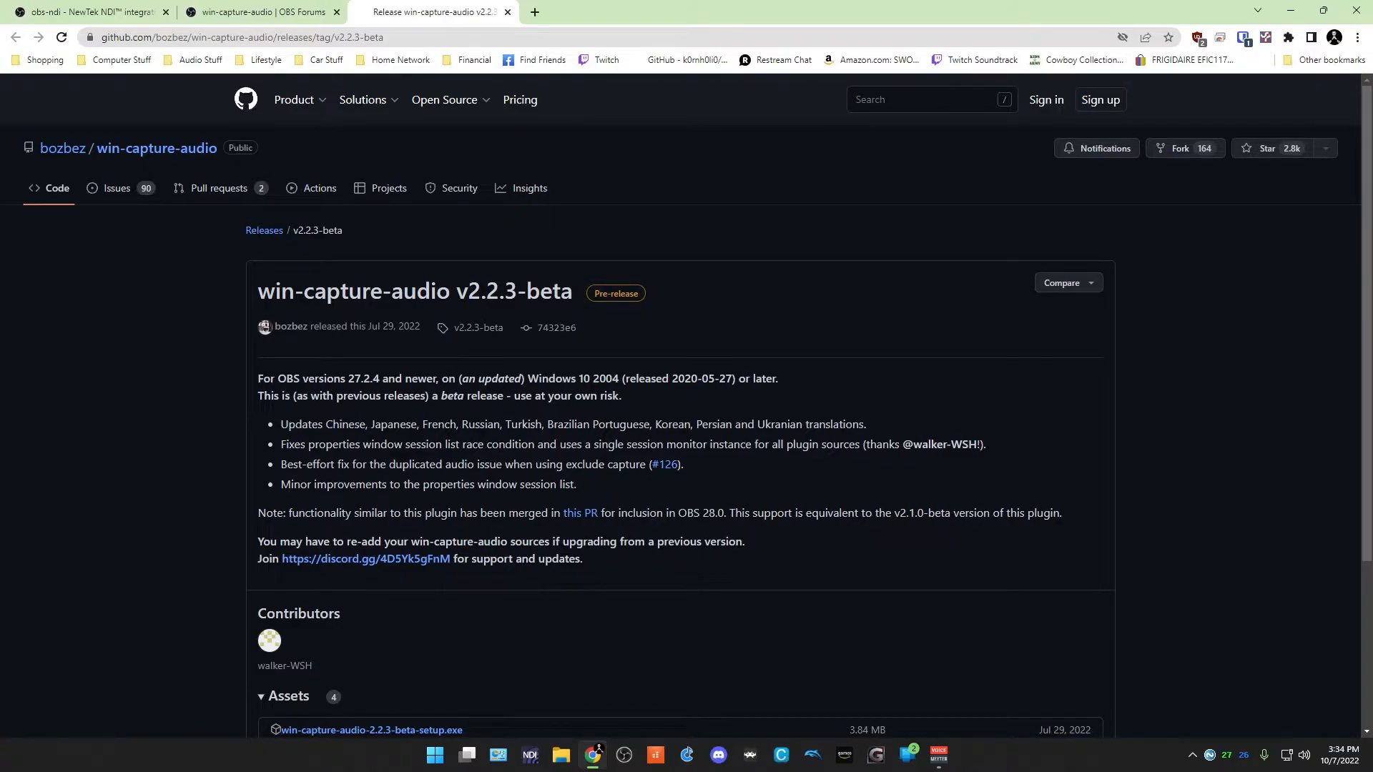
{"action": "scroll", "coordinate": [686, 429], "scroll_direction": "down", "scroll_amount": 3}
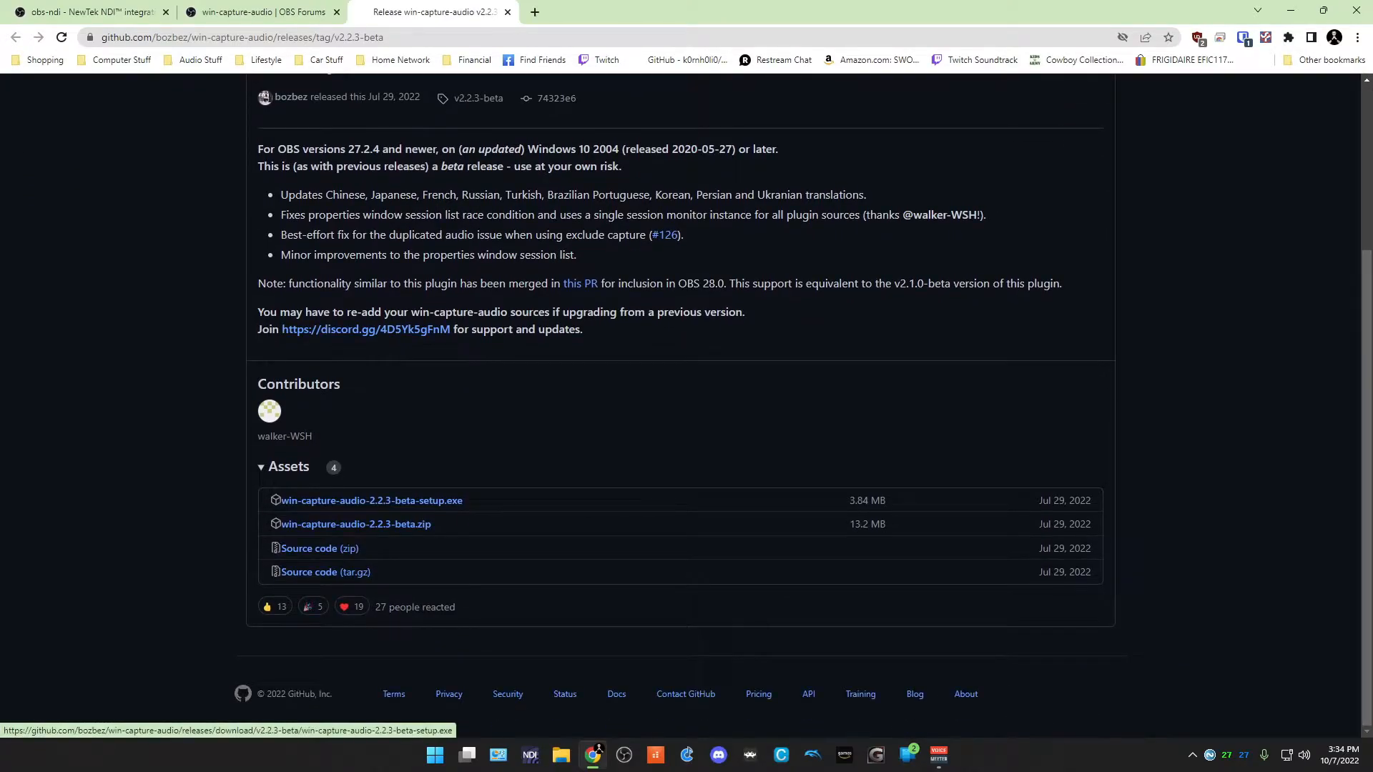
{"action": "scroll", "coordinate": [686, 429], "scroll_direction": "up", "scroll_amount": 2}
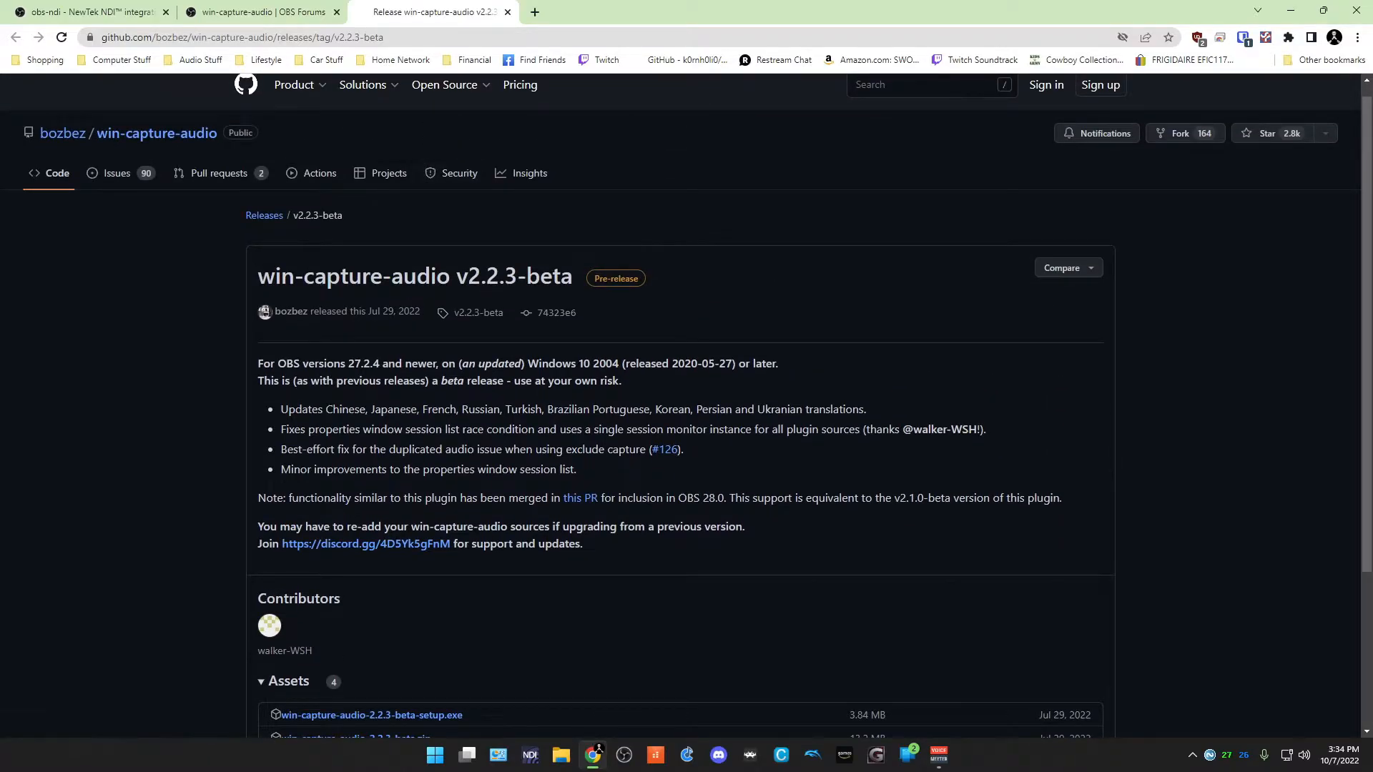
{"action": "left_click", "coordinate": [1357, 10]}
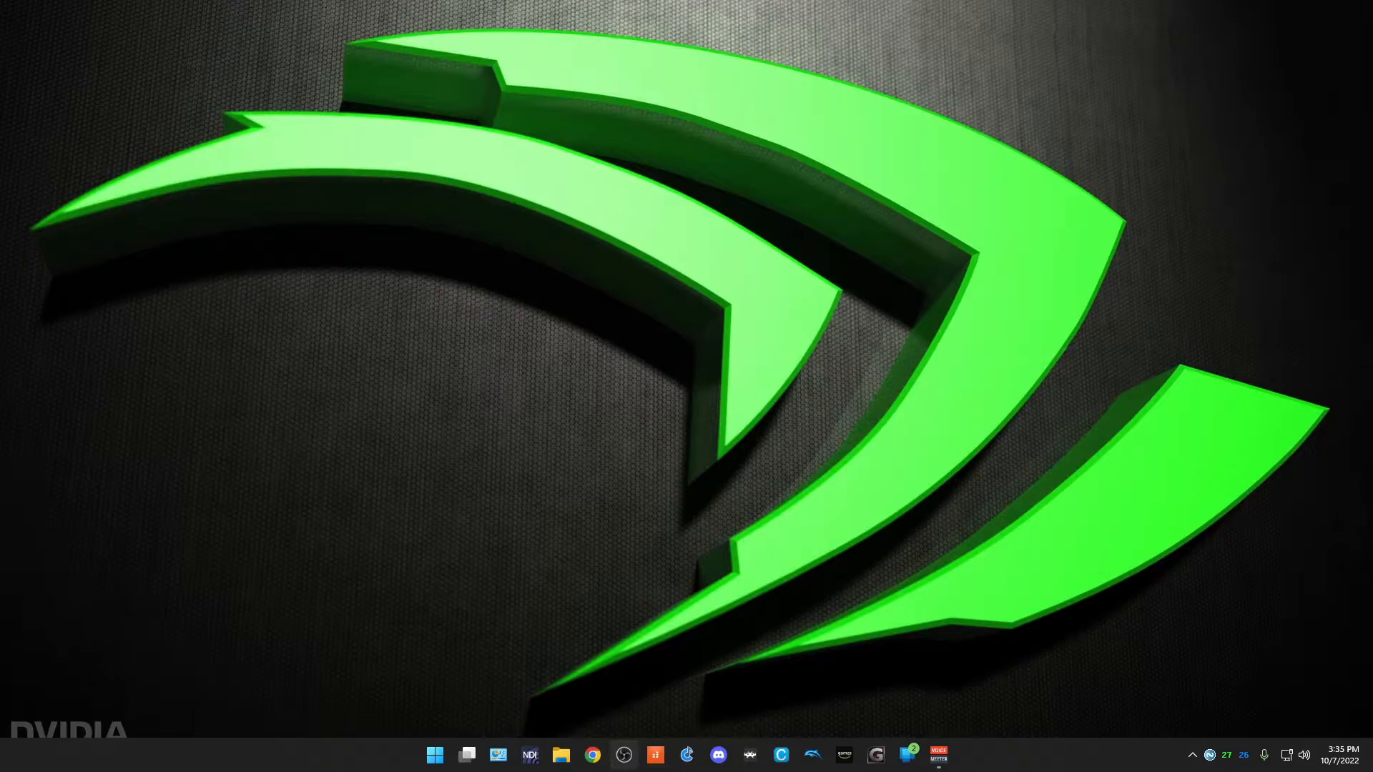
Switch to OBS Studio and check the canvas resolution, output resolution and frame rate in its video settings.
{"action": "left_click", "coordinate": [624, 755]}
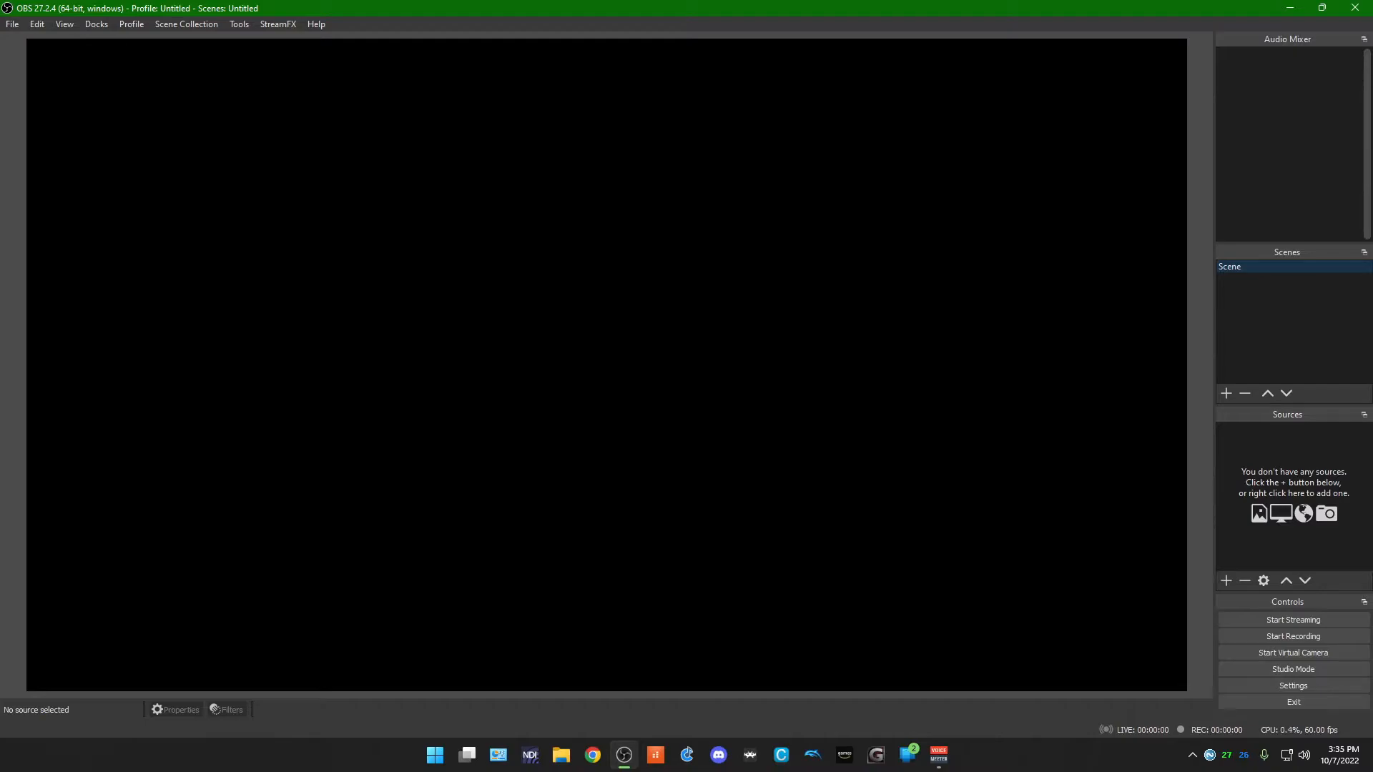
{"action": "left_click", "coordinate": [13, 24]}
{"action": "key", "text": "s"}
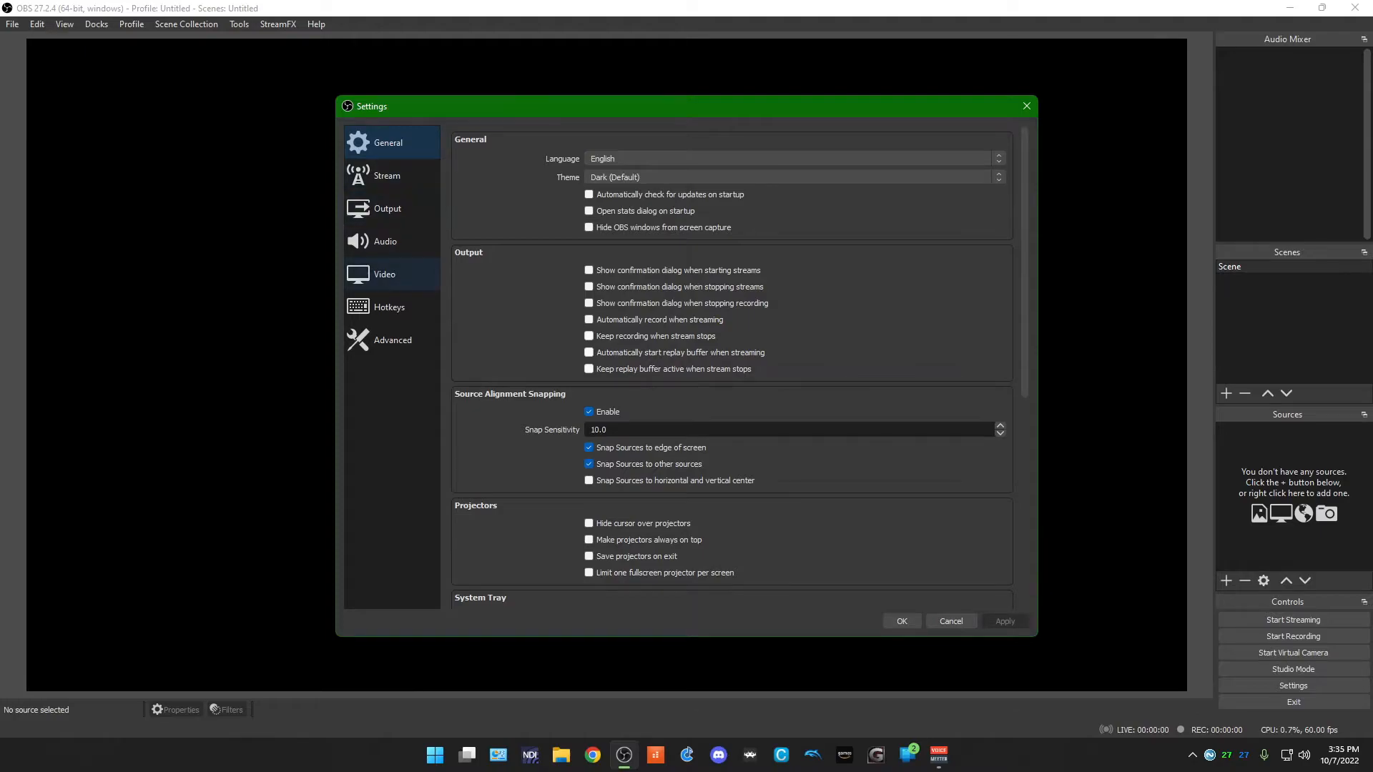
{"action": "left_click", "coordinate": [392, 275]}
{"action": "key", "text": "Tab"}
{"action": "key", "text": "Tab"}
{"action": "key", "text": "Tab"}
{"action": "key", "text": "Tab"}
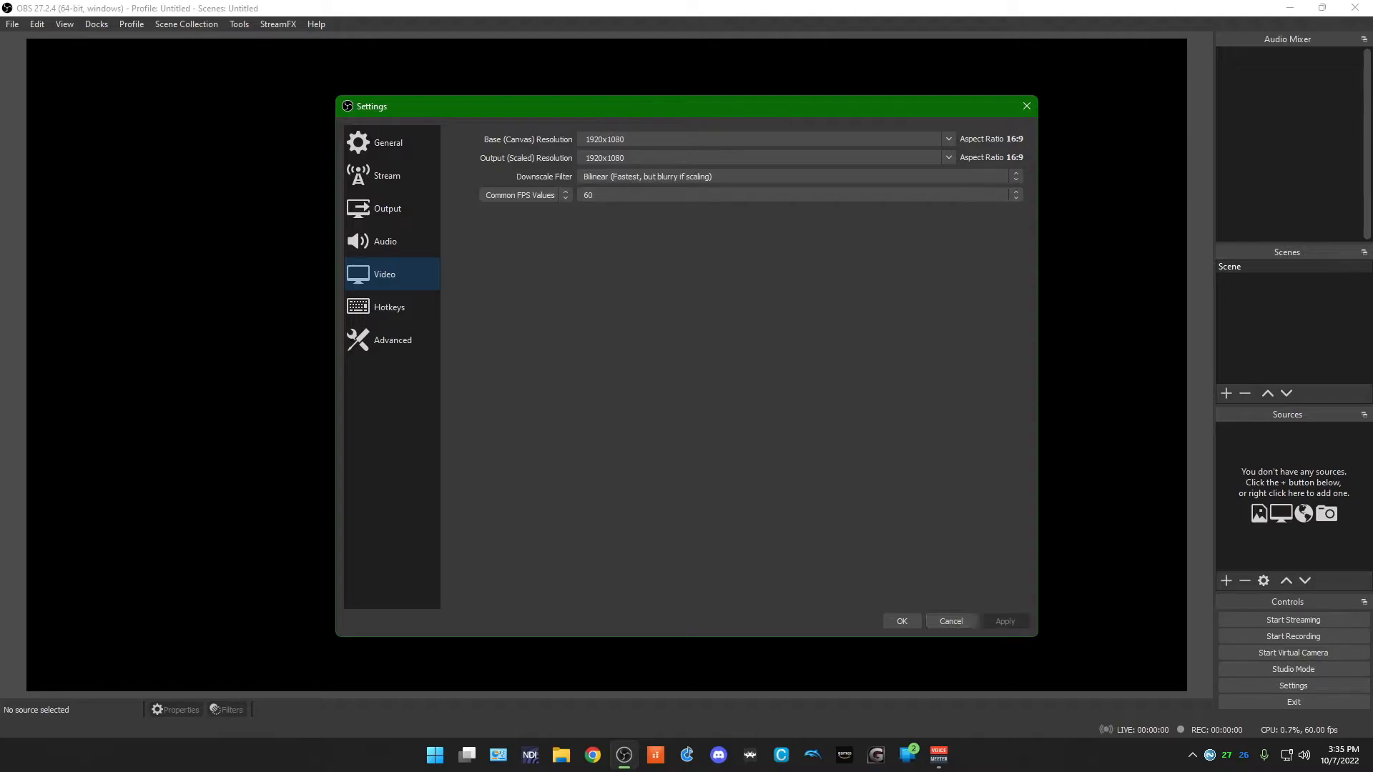
{"action": "left_click", "coordinate": [902, 621]}
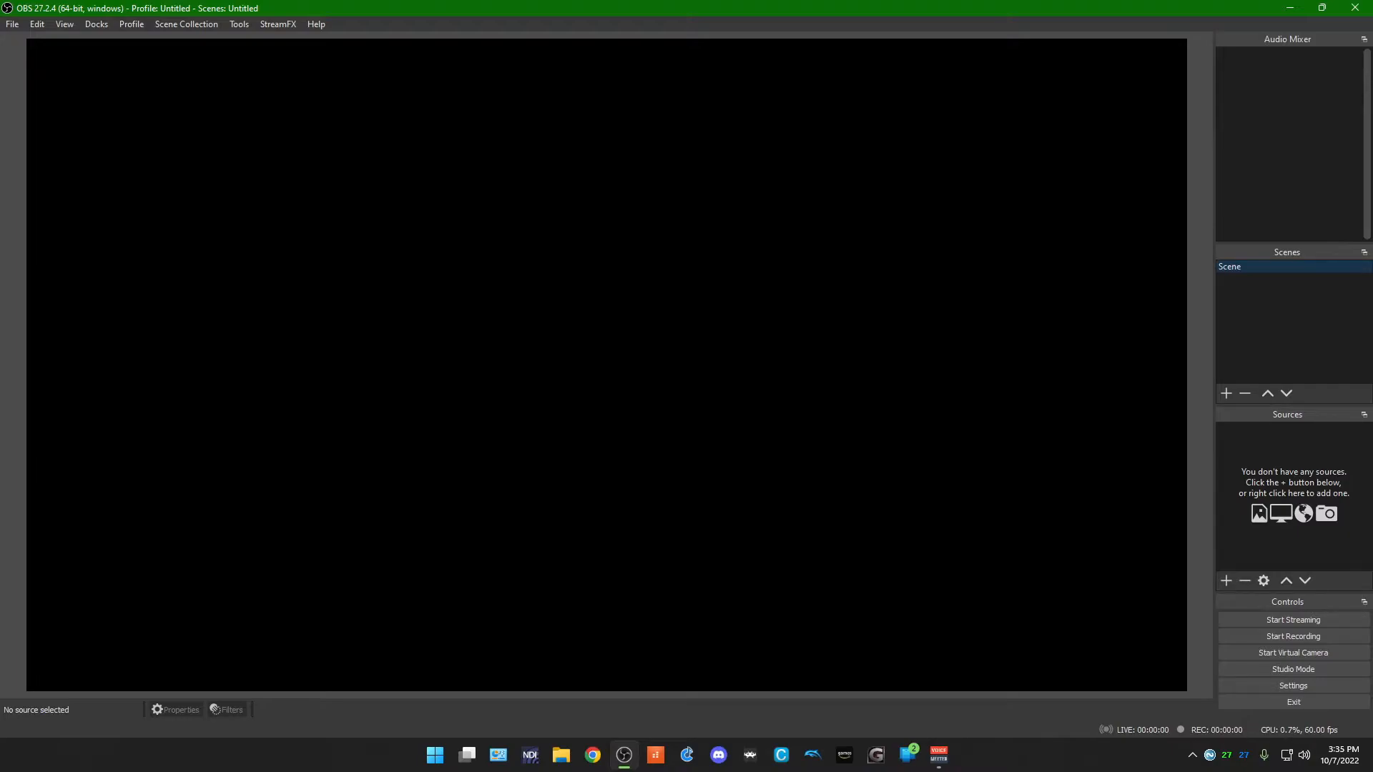
Add a new Game Capture source to the scene under its default name.
{"action": "left_click", "coordinate": [1226, 581]}
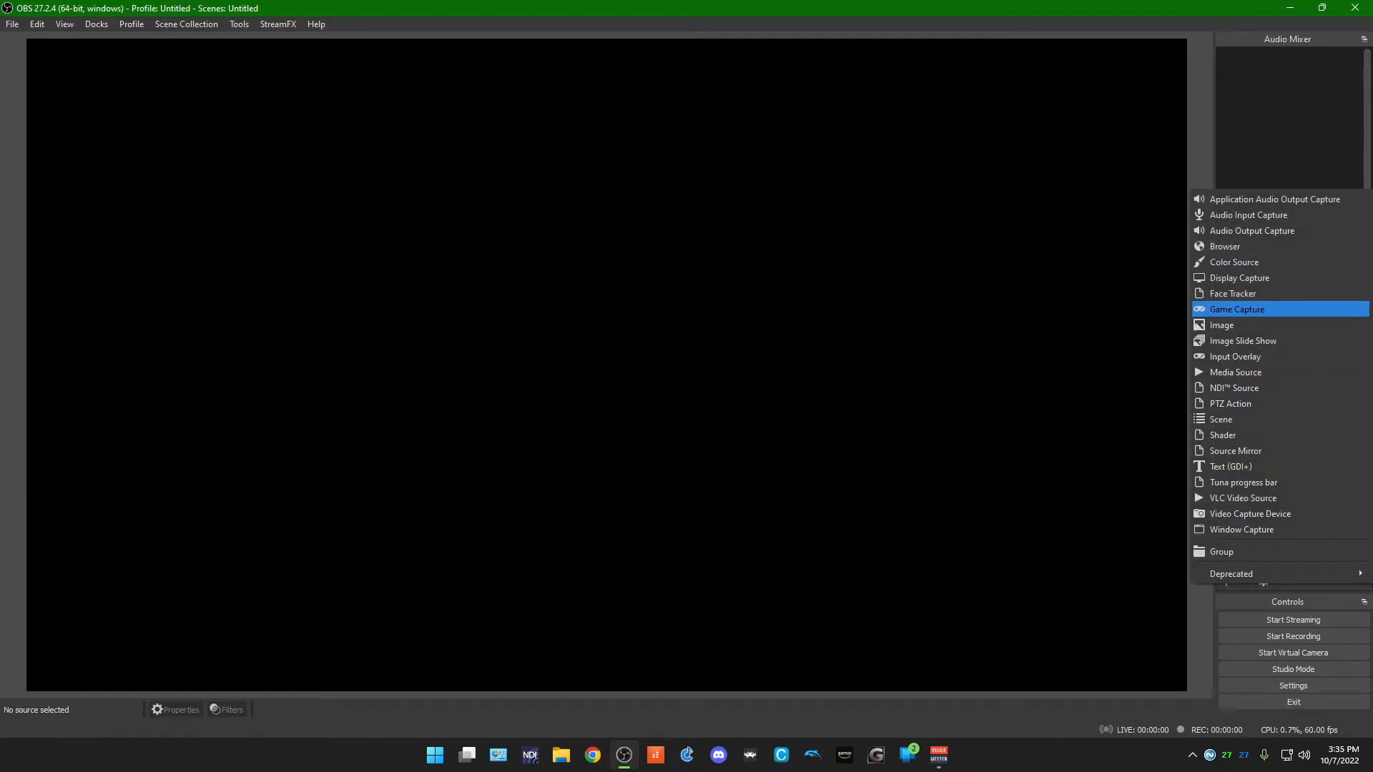
{"action": "key", "text": "Return"}
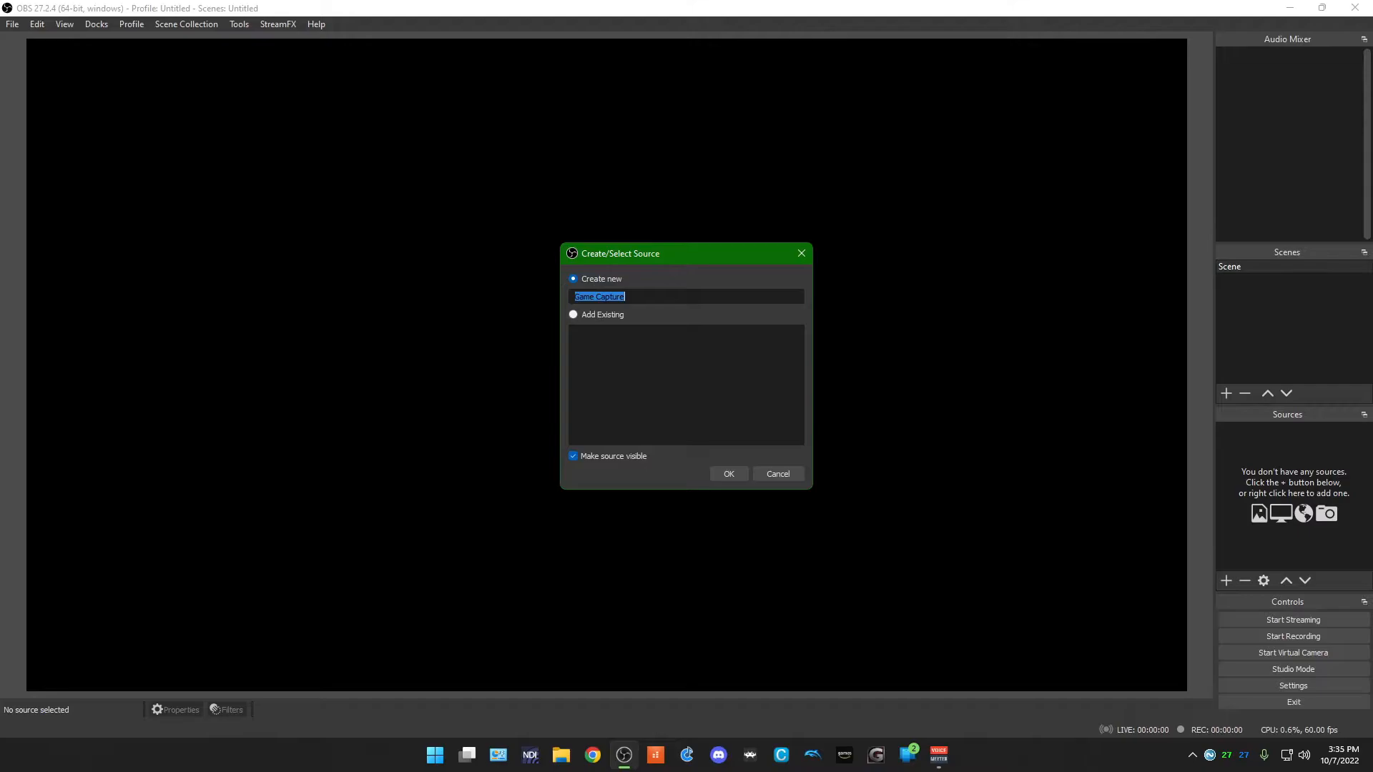
{"action": "key", "text": "Return"}
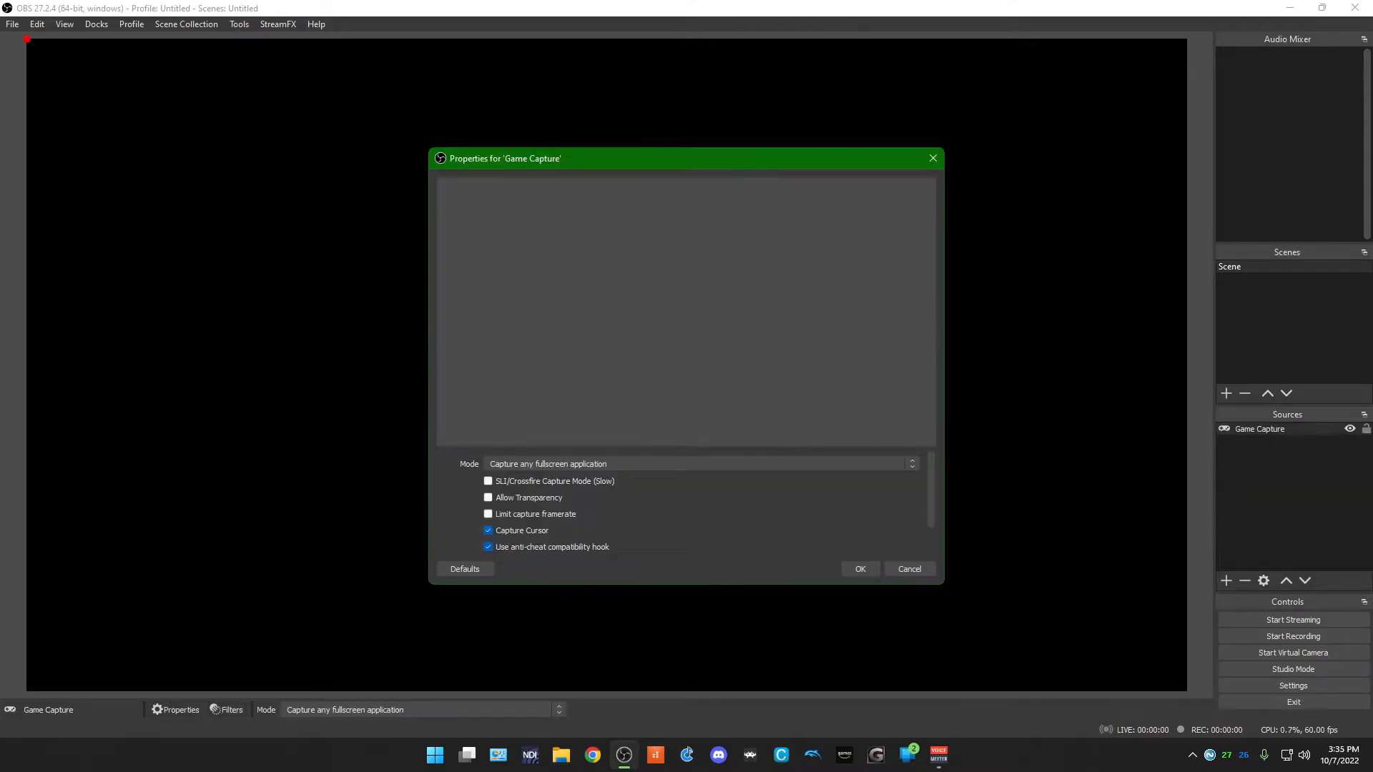
Disable cursor capture for the Game Capture source, set its mode to Capture specific window and accept the properties.
{"action": "left_click", "coordinate": [489, 531]}
{"action": "scroll", "coordinate": [683, 504], "scroll_direction": "down", "scroll_amount": 2}
{"action": "scroll", "coordinate": [683, 504], "scroll_direction": "up", "scroll_amount": 2}
{"action": "left_click", "coordinate": [701, 464]}
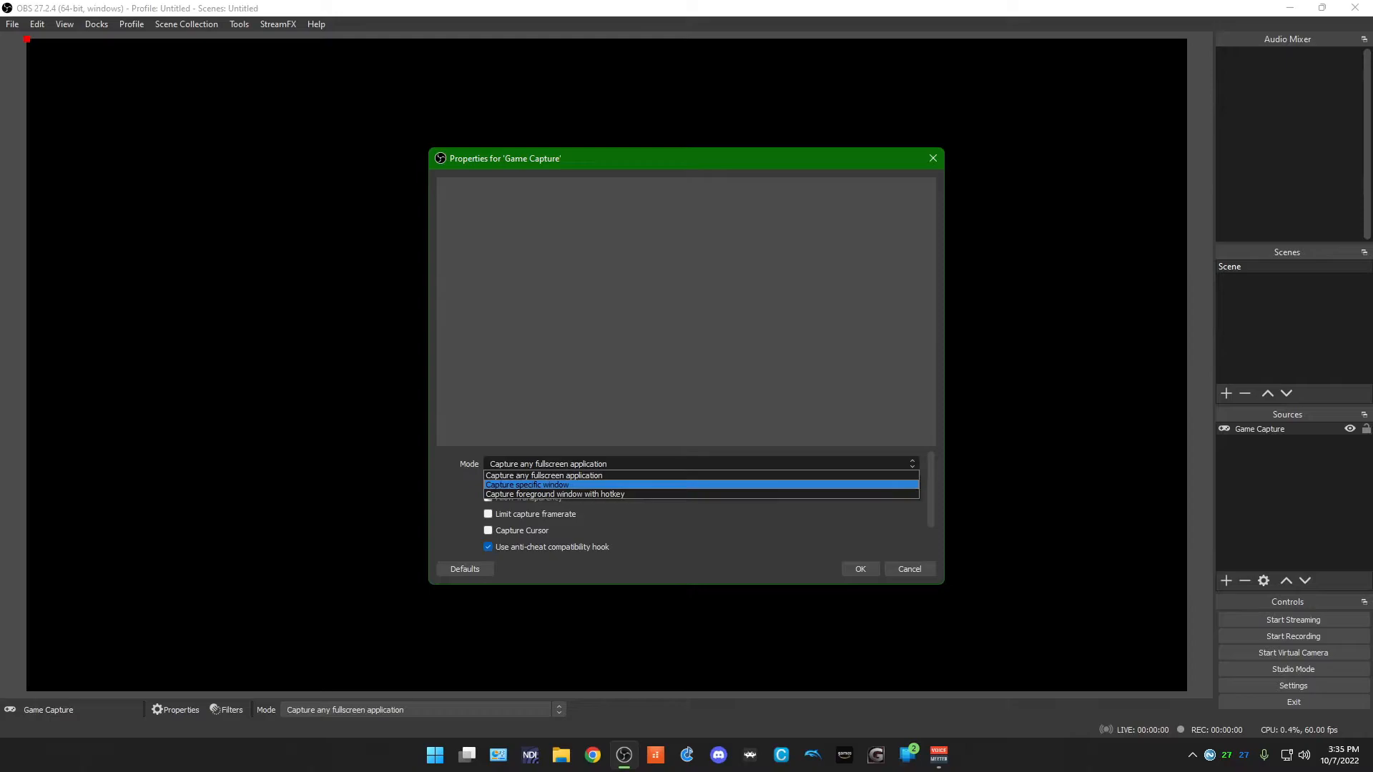
{"action": "left_click", "coordinate": [572, 484]}
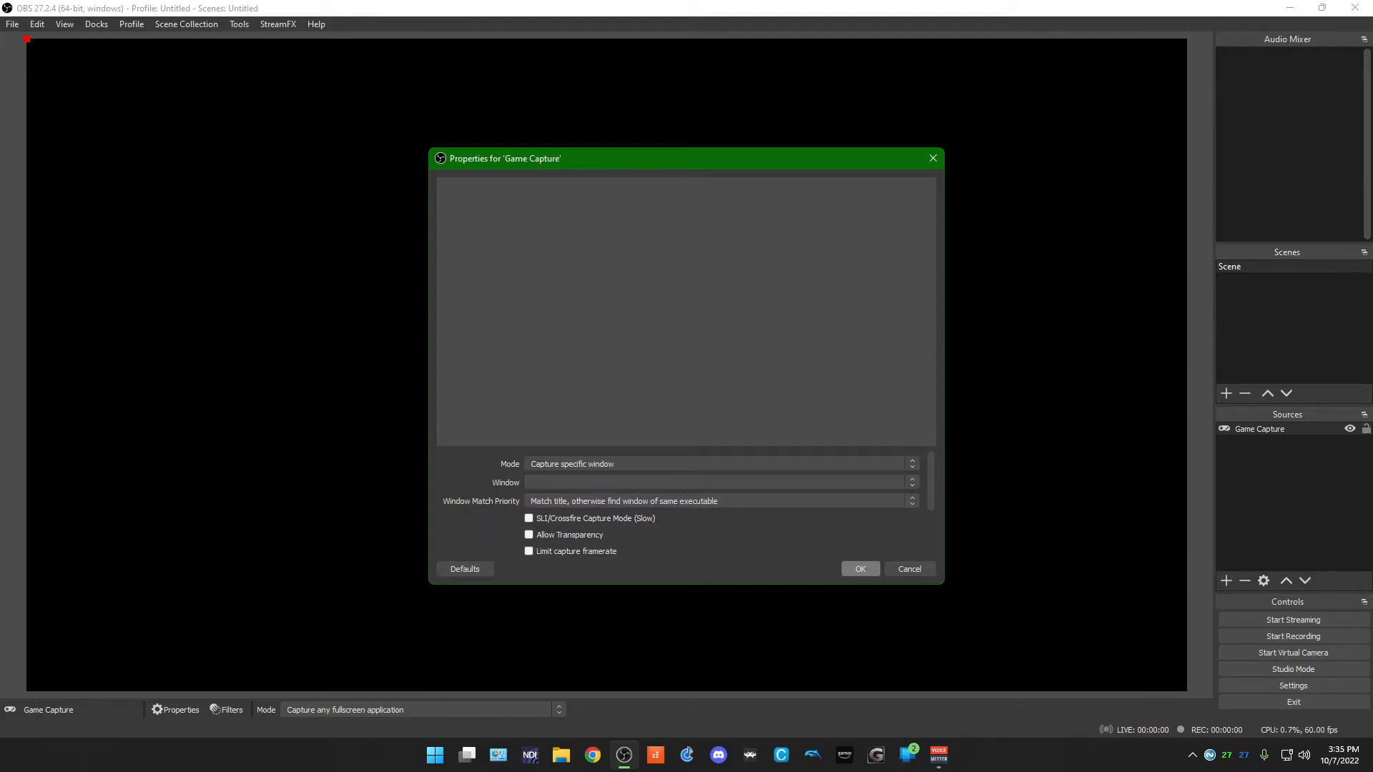
{"action": "left_click", "coordinate": [860, 568]}
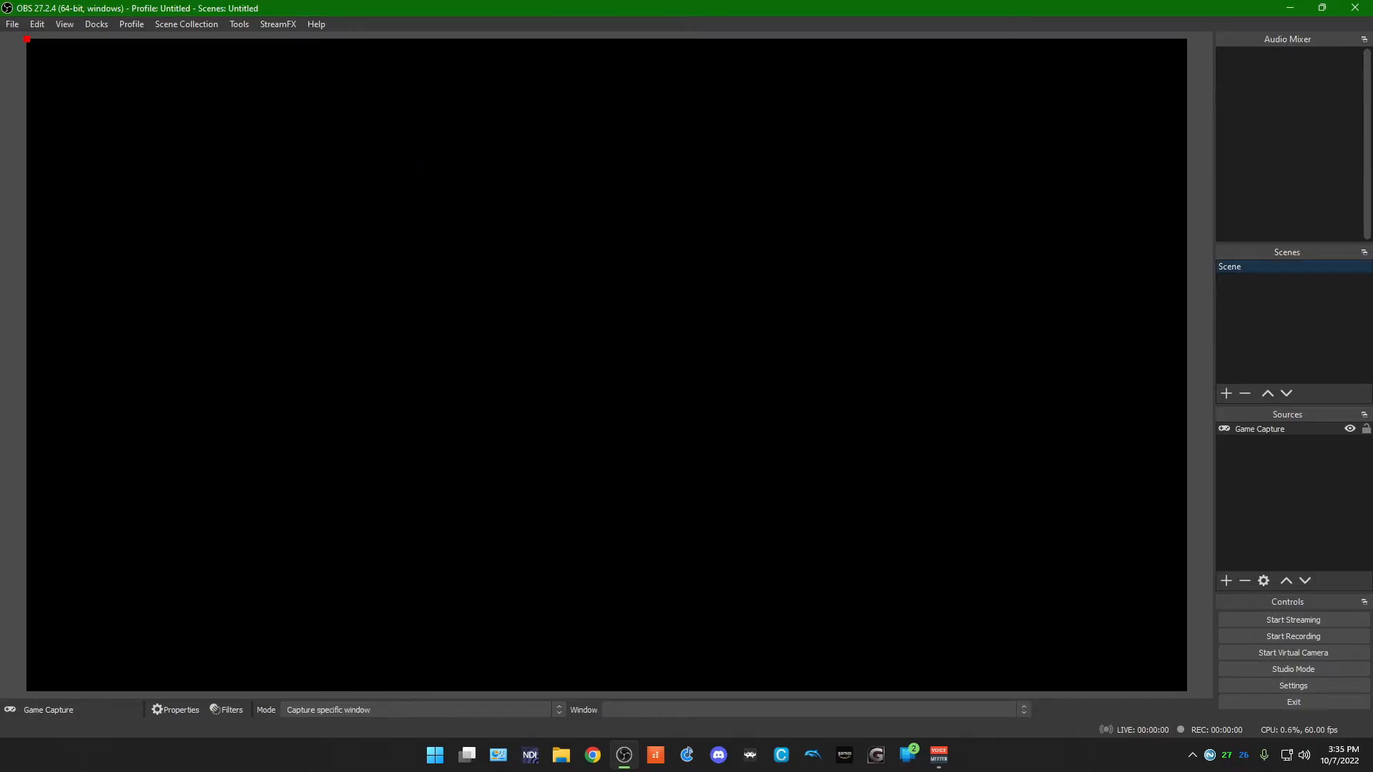
Stretch the Game Capture source to the screen and lock it.
{"action": "right_click", "coordinate": [1266, 429]}
{"action": "mouse_move", "coordinate": [1222, 218]}
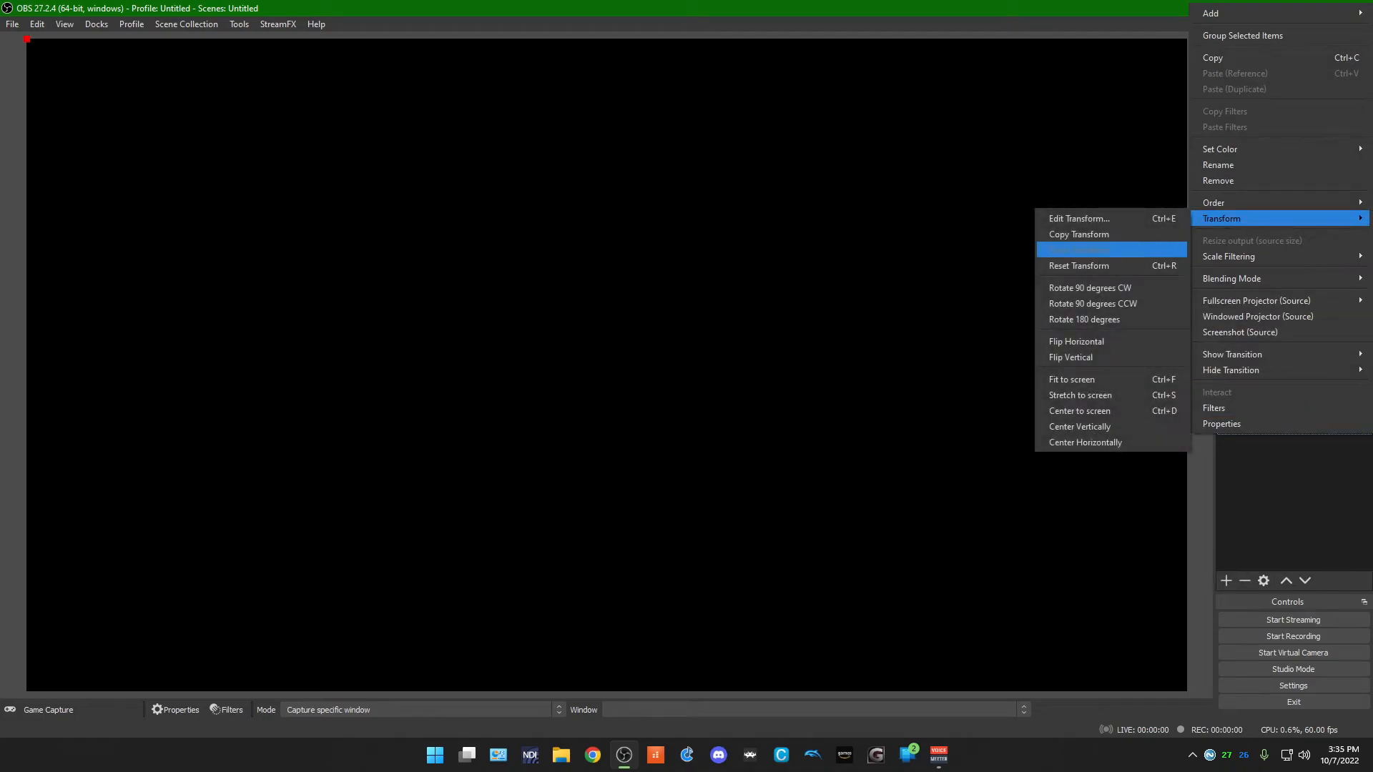
{"action": "left_click", "coordinate": [1080, 395]}
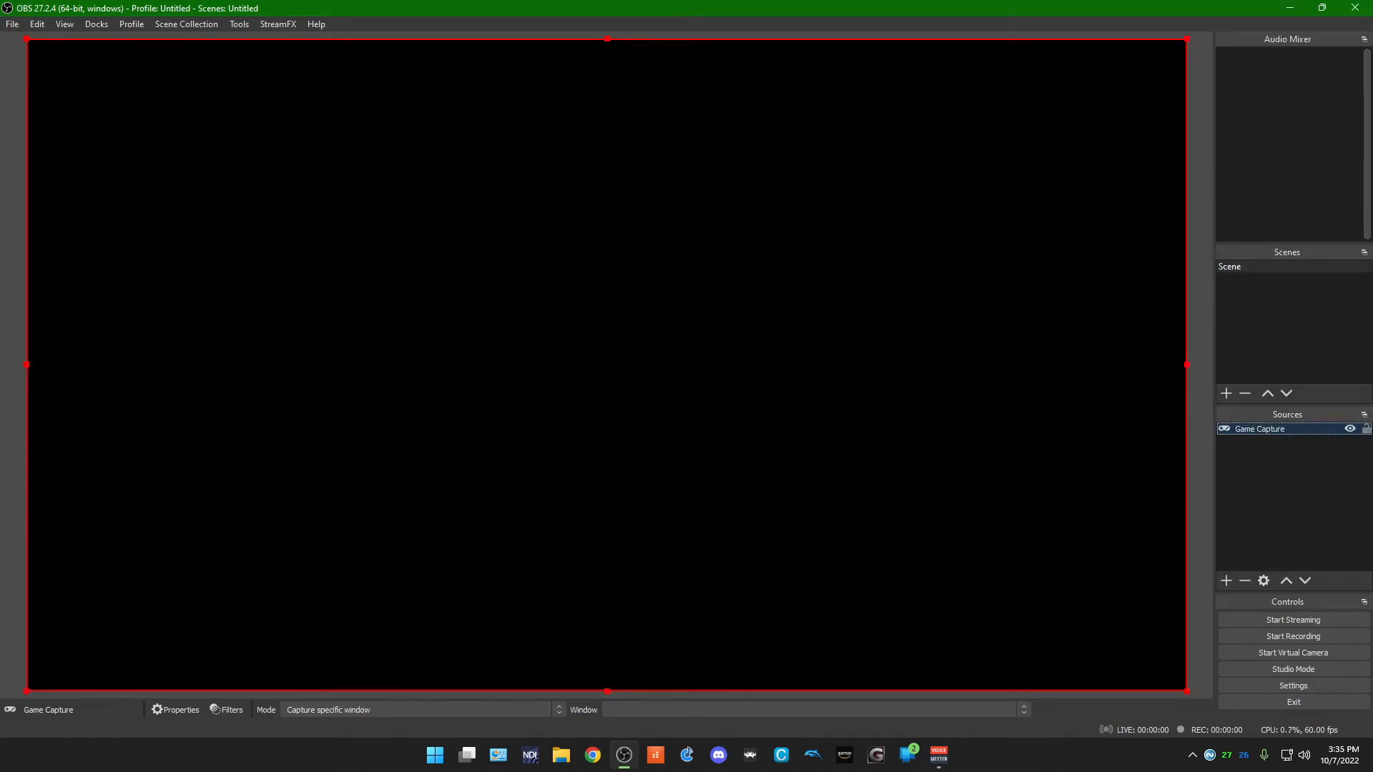
{"action": "left_click", "coordinate": [1367, 429]}
Add a Scaling/Aspect Ratio effect filter to the Game Capture source, keeping the default filter name.
{"action": "right_click", "coordinate": [1259, 429]}
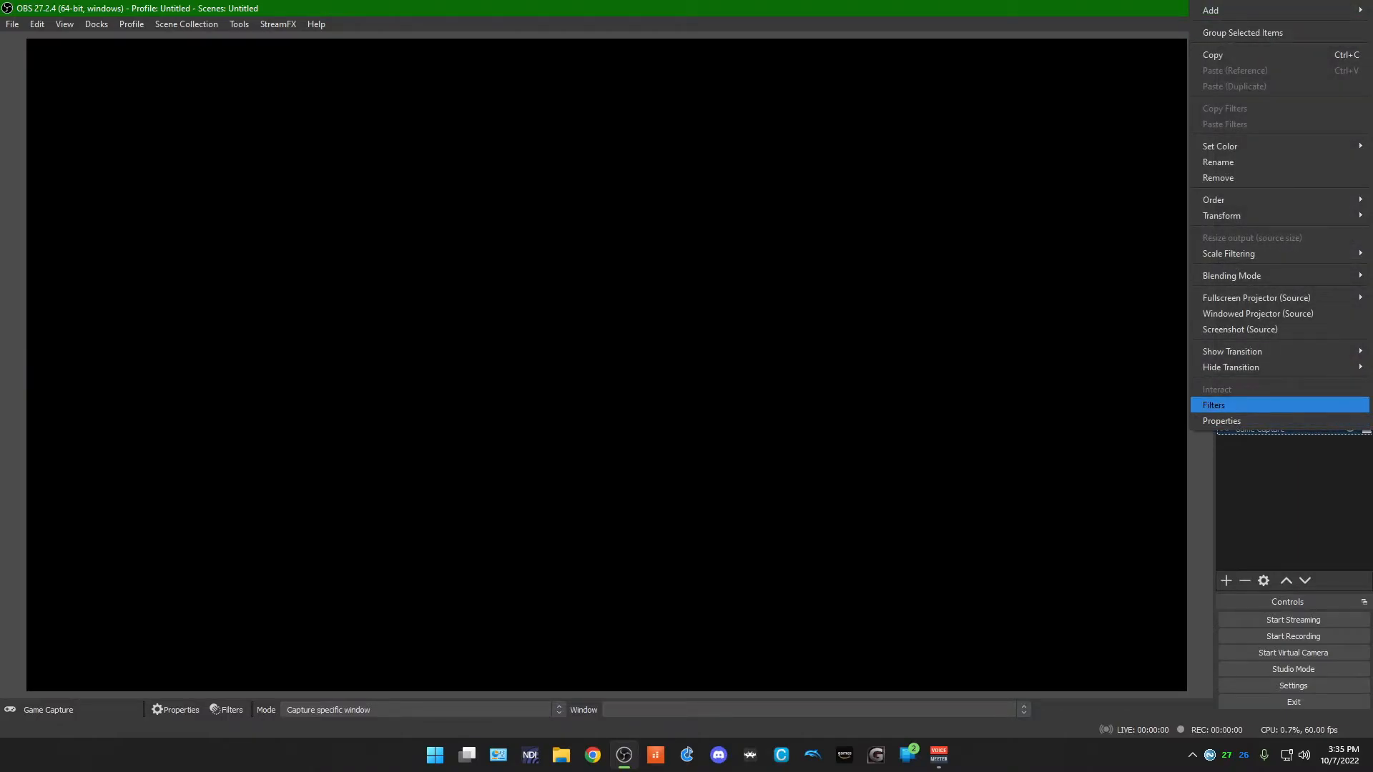
{"action": "left_click", "coordinate": [1214, 405]}
{"action": "left_click", "coordinate": [394, 620]}
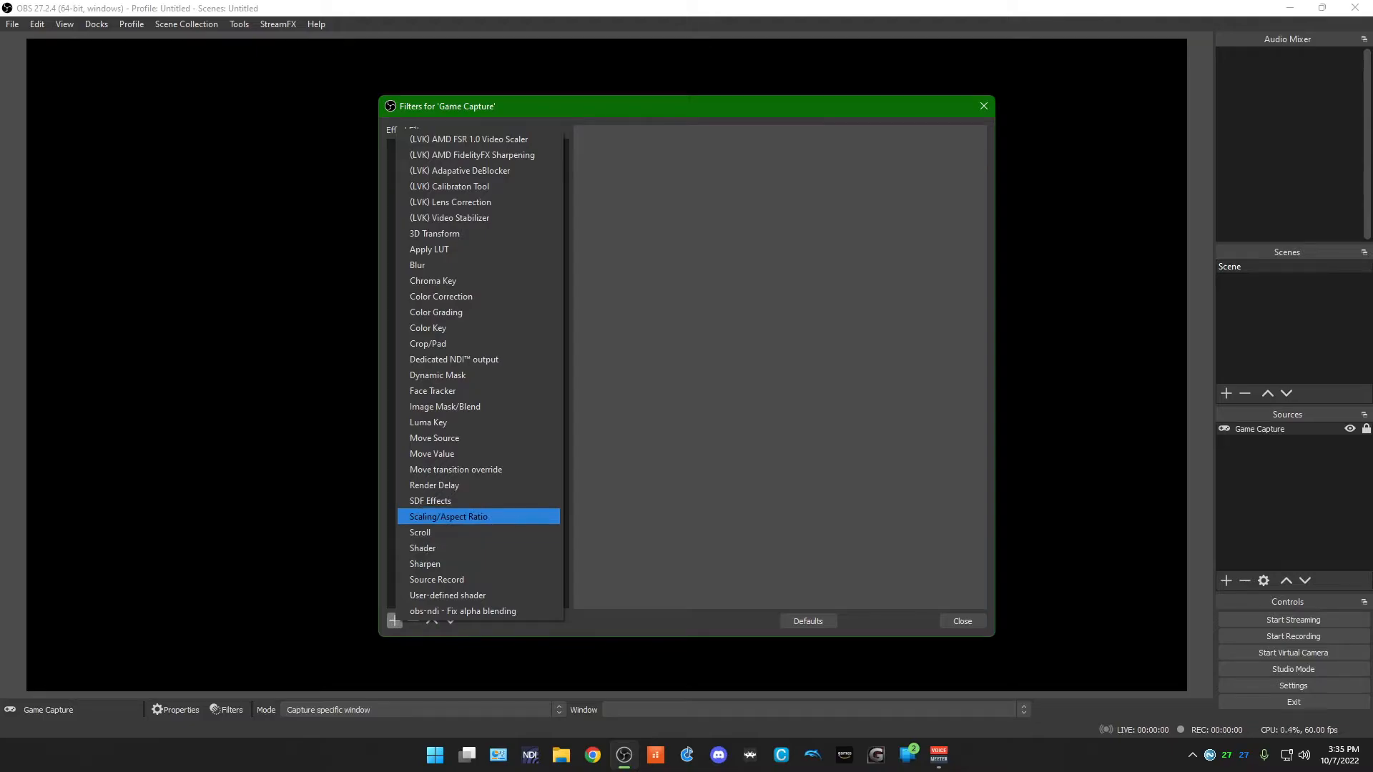
{"action": "left_click", "coordinate": [448, 516]}
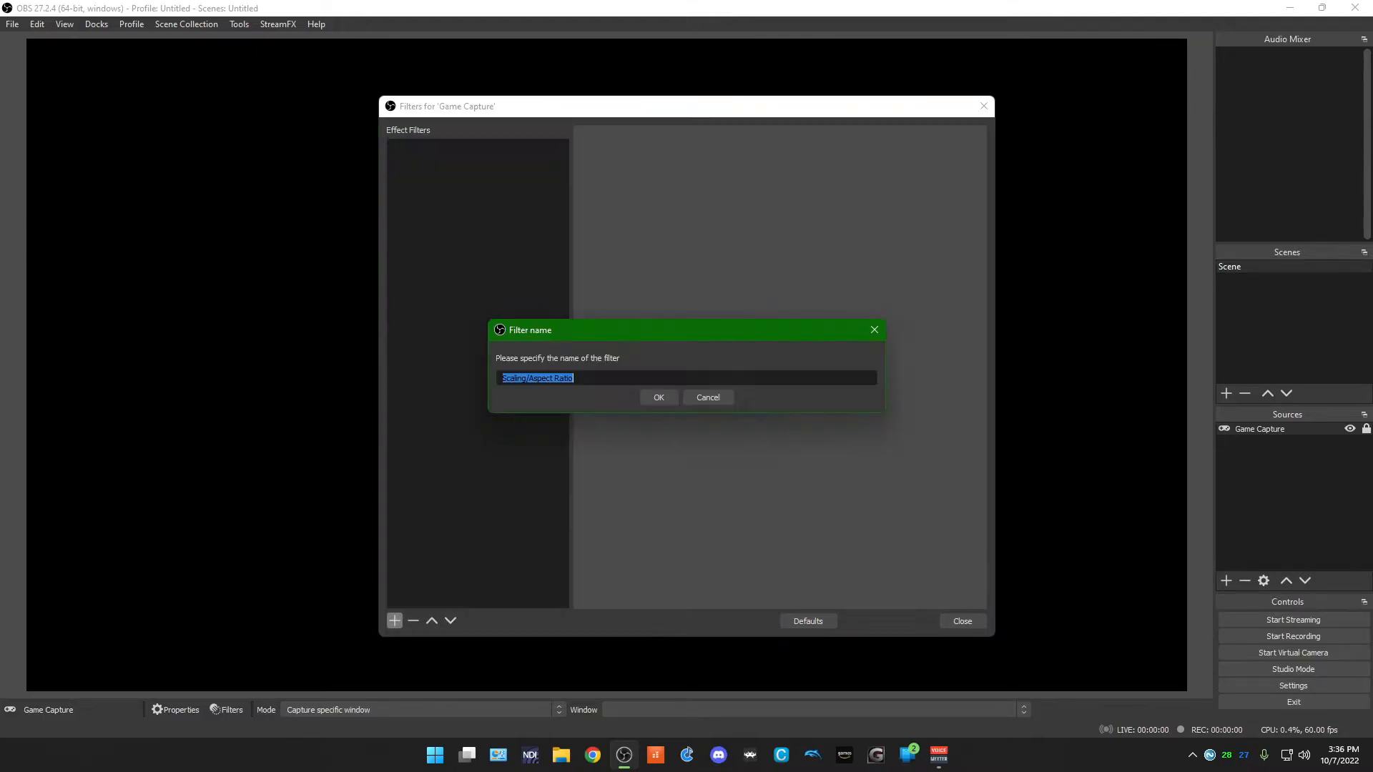
{"action": "left_click", "coordinate": [659, 396]}
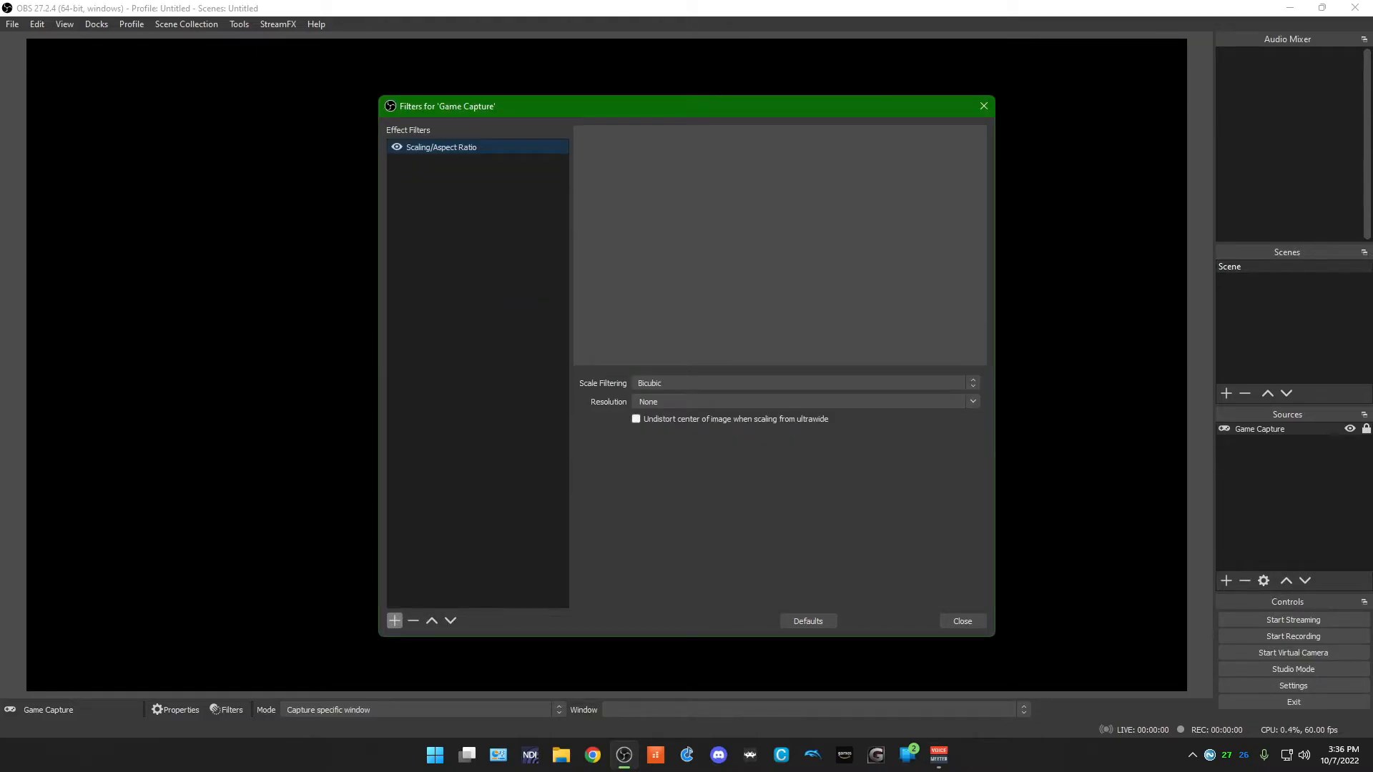
Set the filter's scale filtering to Point and resolution to 1280x720, close the filters and leave the source locked.
{"action": "left_click", "coordinate": [799, 383]}
{"action": "left_click", "coordinate": [799, 394]}
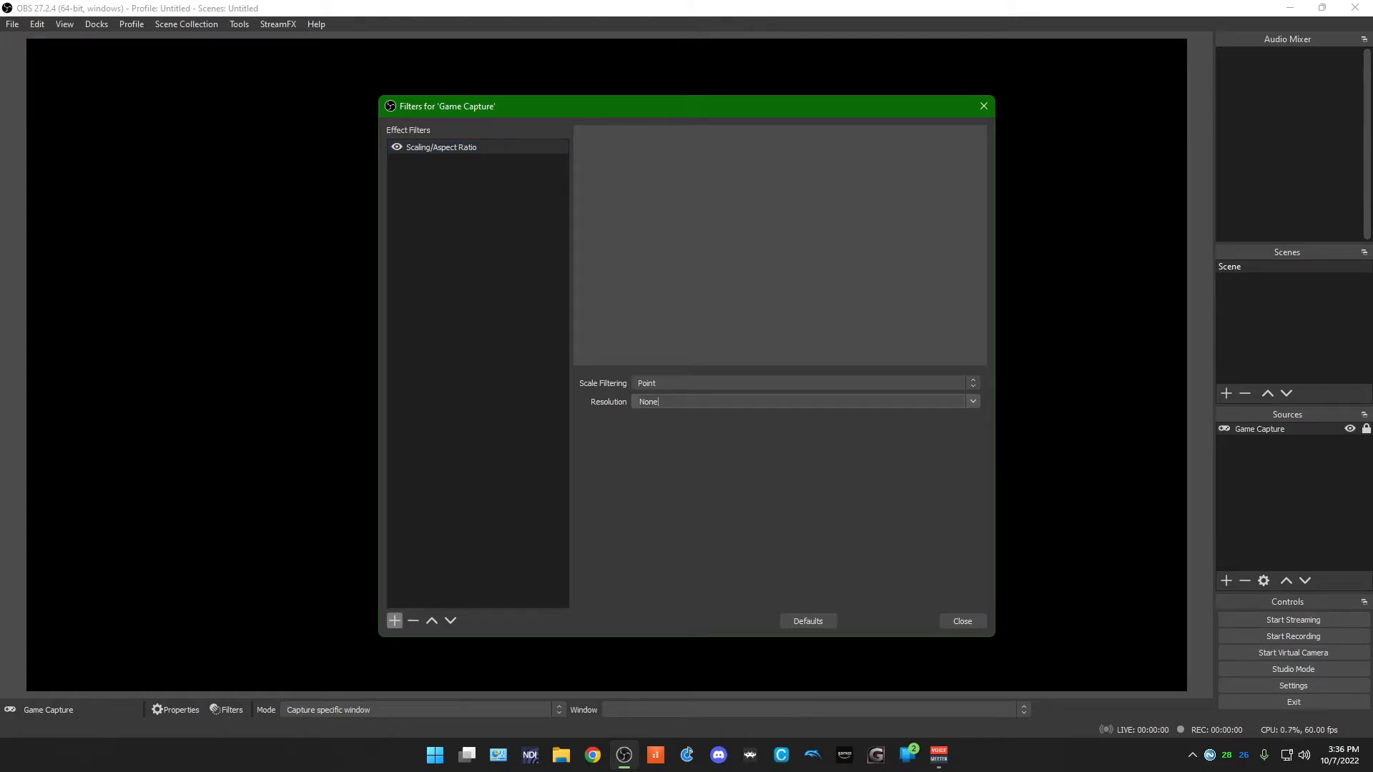
{"action": "left_click", "coordinate": [973, 401]}
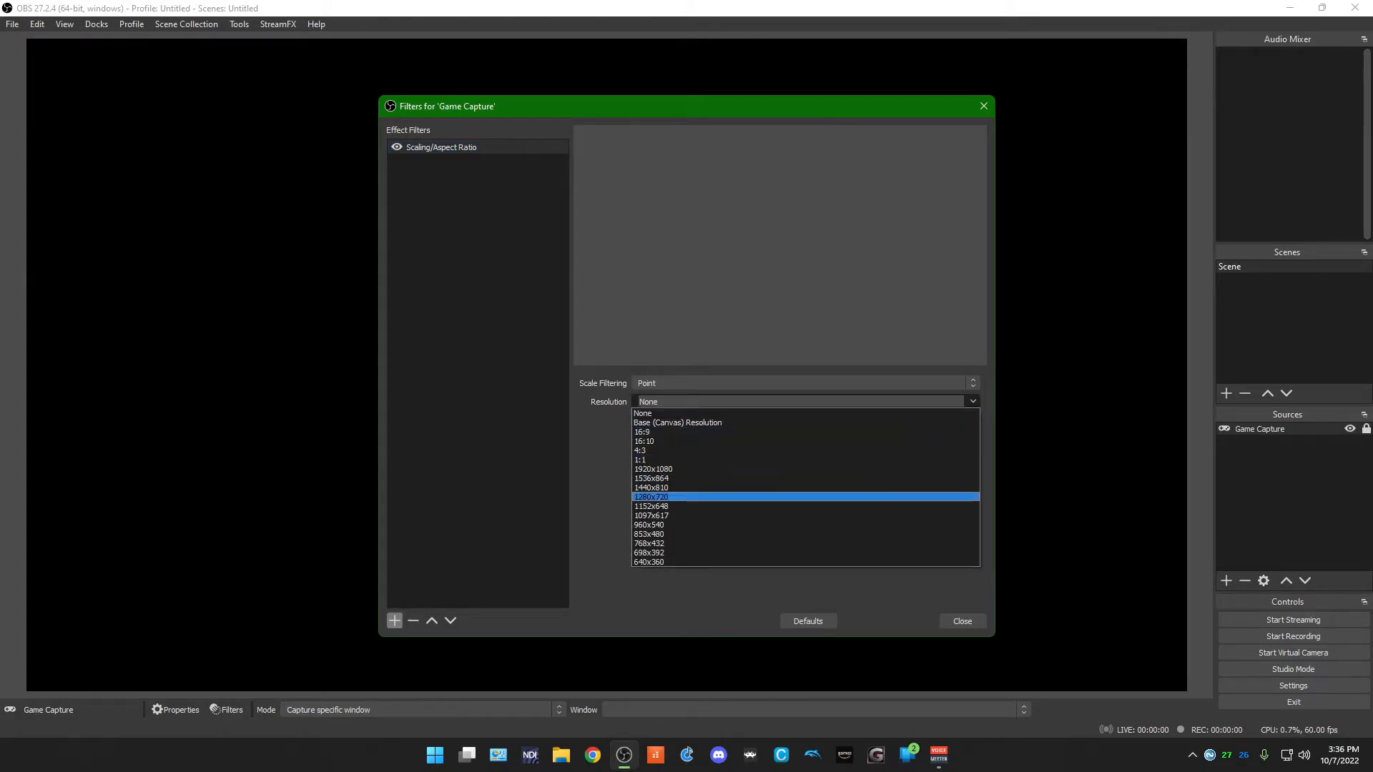
{"action": "left_click", "coordinate": [716, 497]}
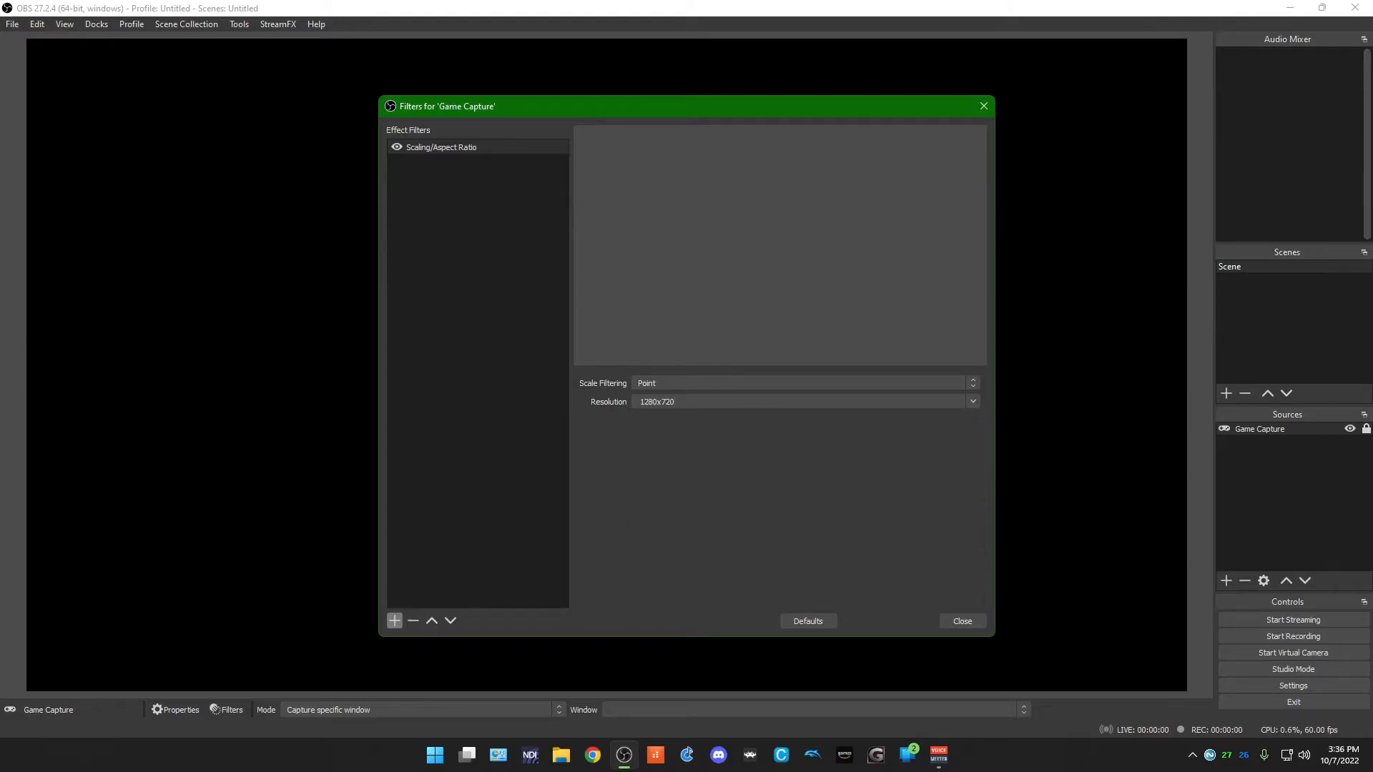
{"action": "left_click", "coordinate": [963, 621]}
{"action": "left_click", "coordinate": [1366, 430]}
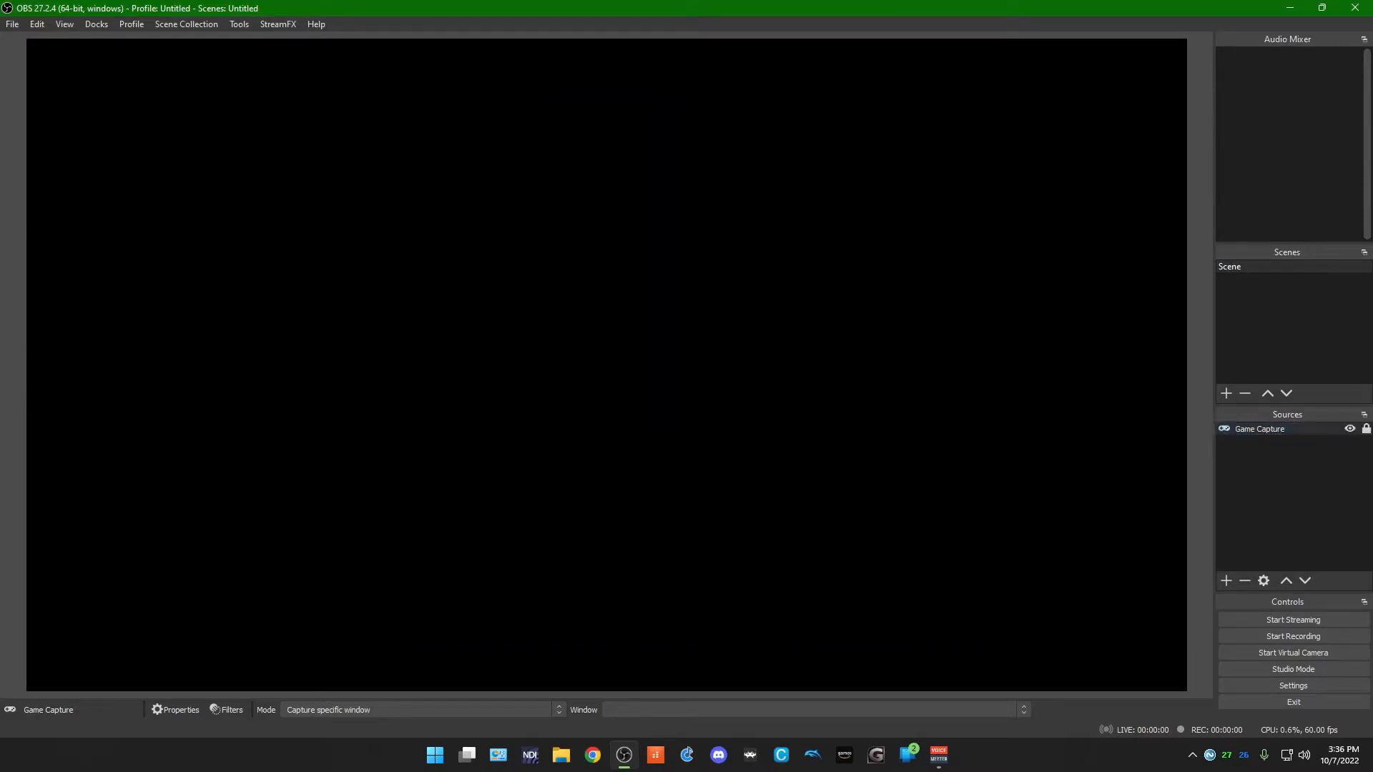
{"action": "left_click", "coordinate": [1367, 429]}
Add a new Application Audio Output Capture source to the scene under its default name.
{"action": "left_click", "coordinate": [1294, 494]}
{"action": "right_click", "coordinate": [1228, 479]}
{"action": "mouse_move", "coordinate": [1248, 487]}
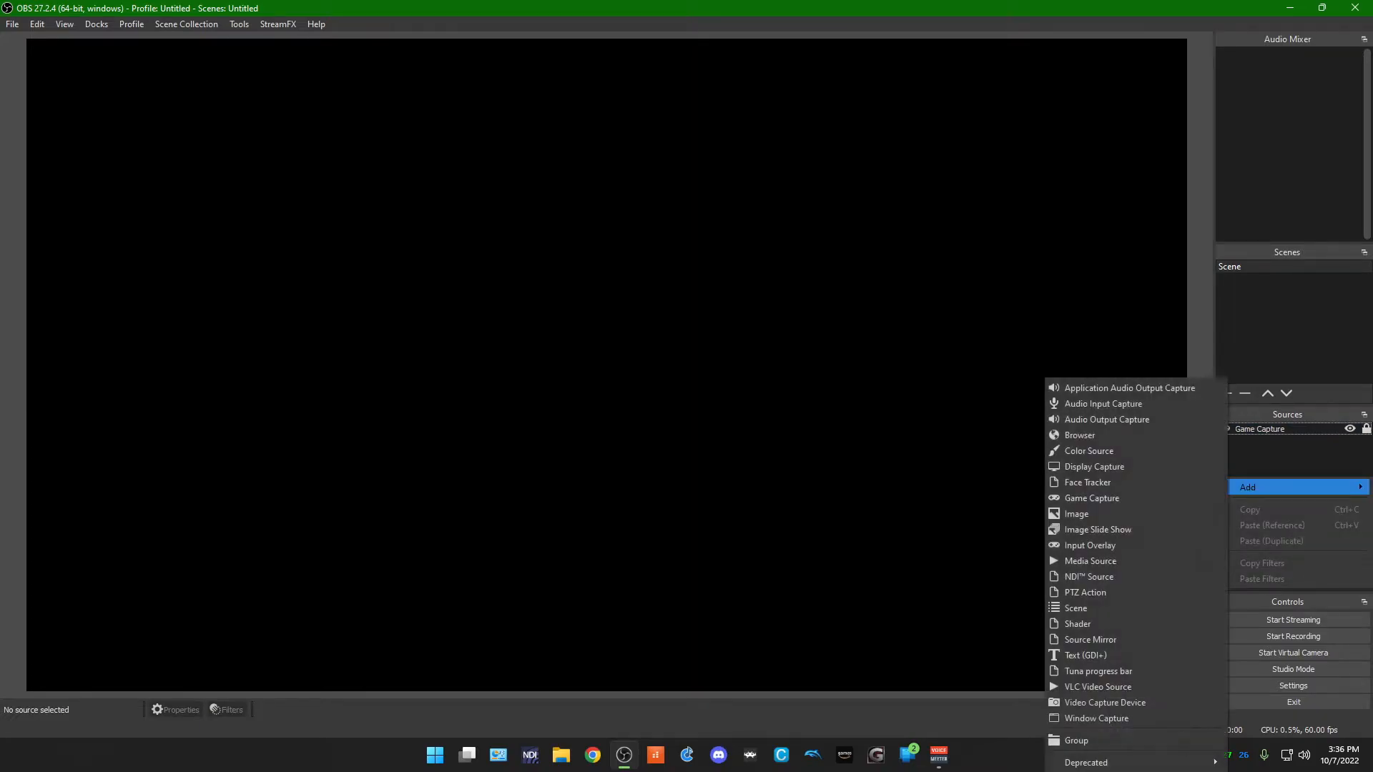
{"action": "key", "text": "Up"}
{"action": "key", "text": "Up"}
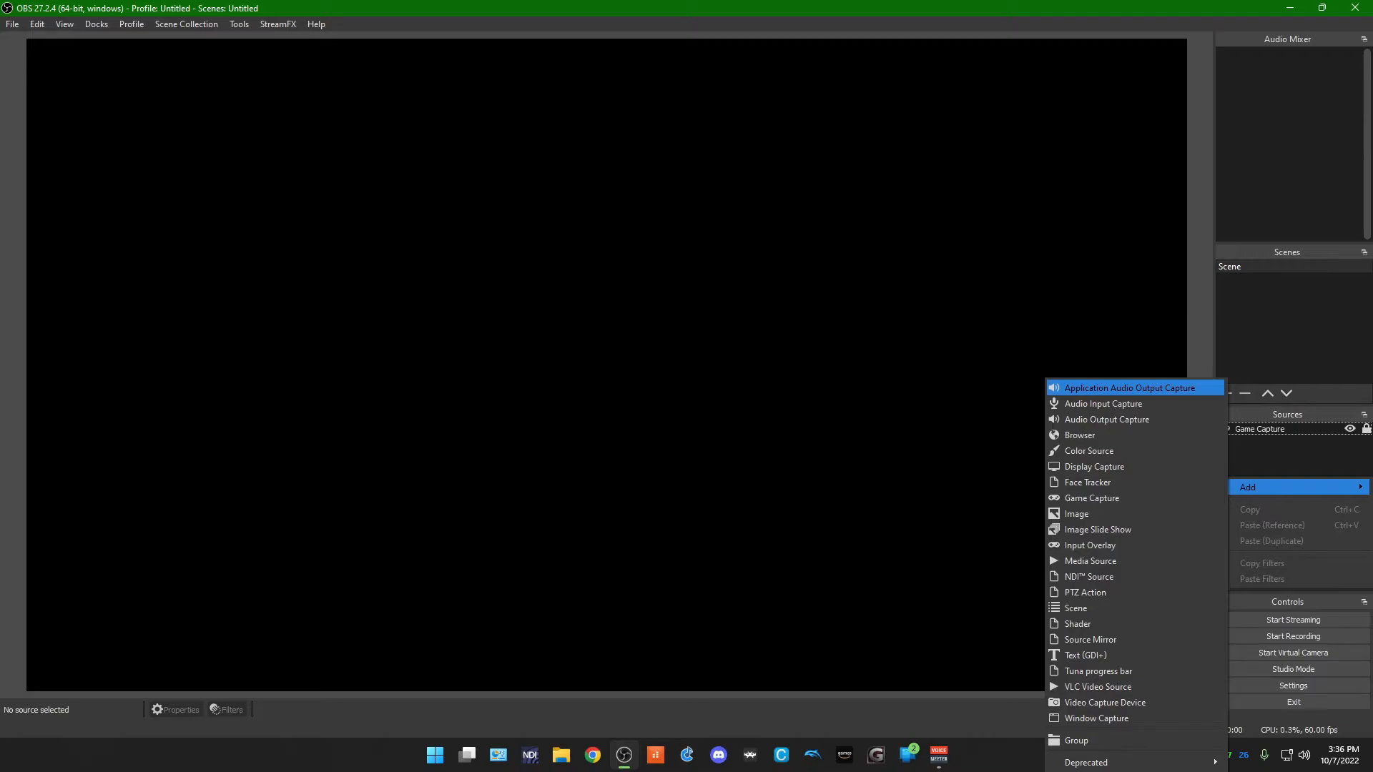
{"action": "key", "text": "Return"}
{"action": "key", "text": "Return"}
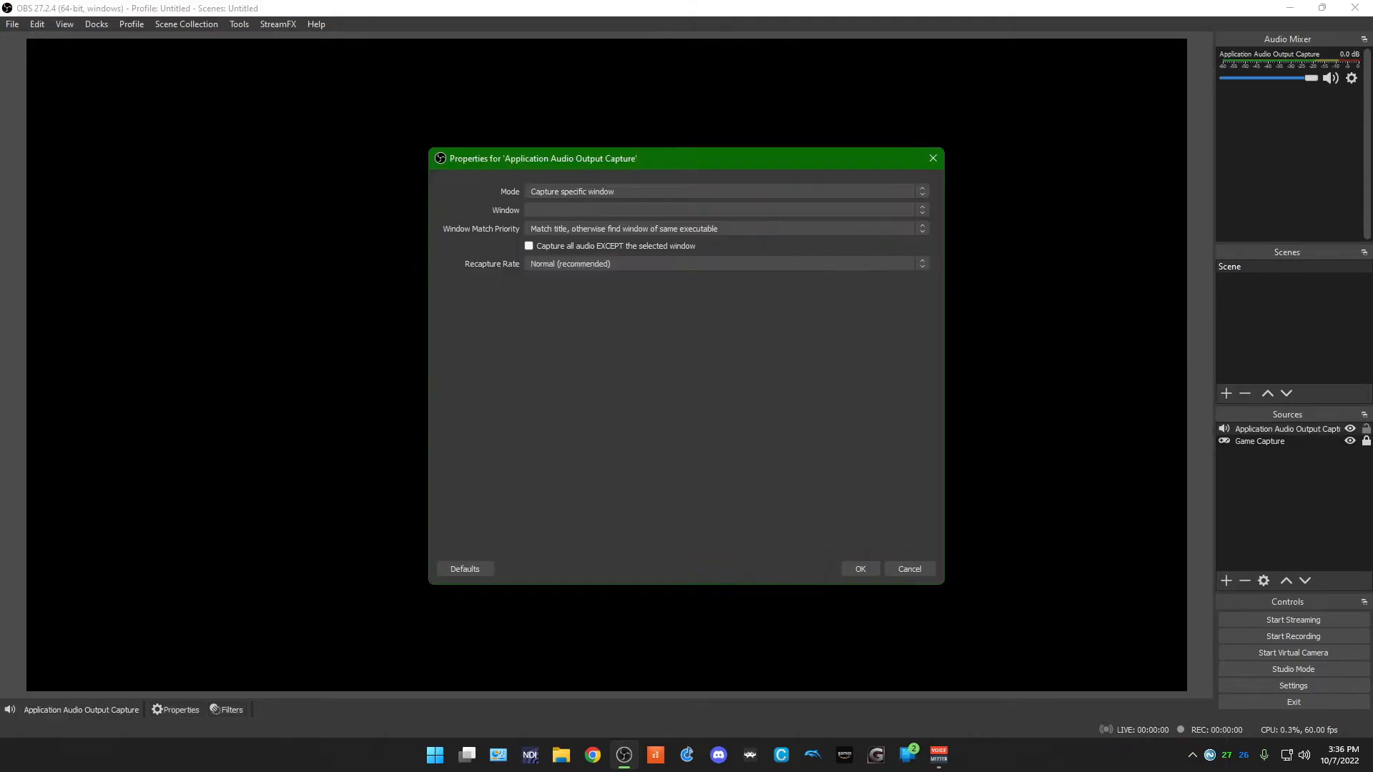
Keep the audio capture's mode at Capture specific window, accept its properties and lock the source.
{"action": "left_click", "coordinate": [727, 192]}
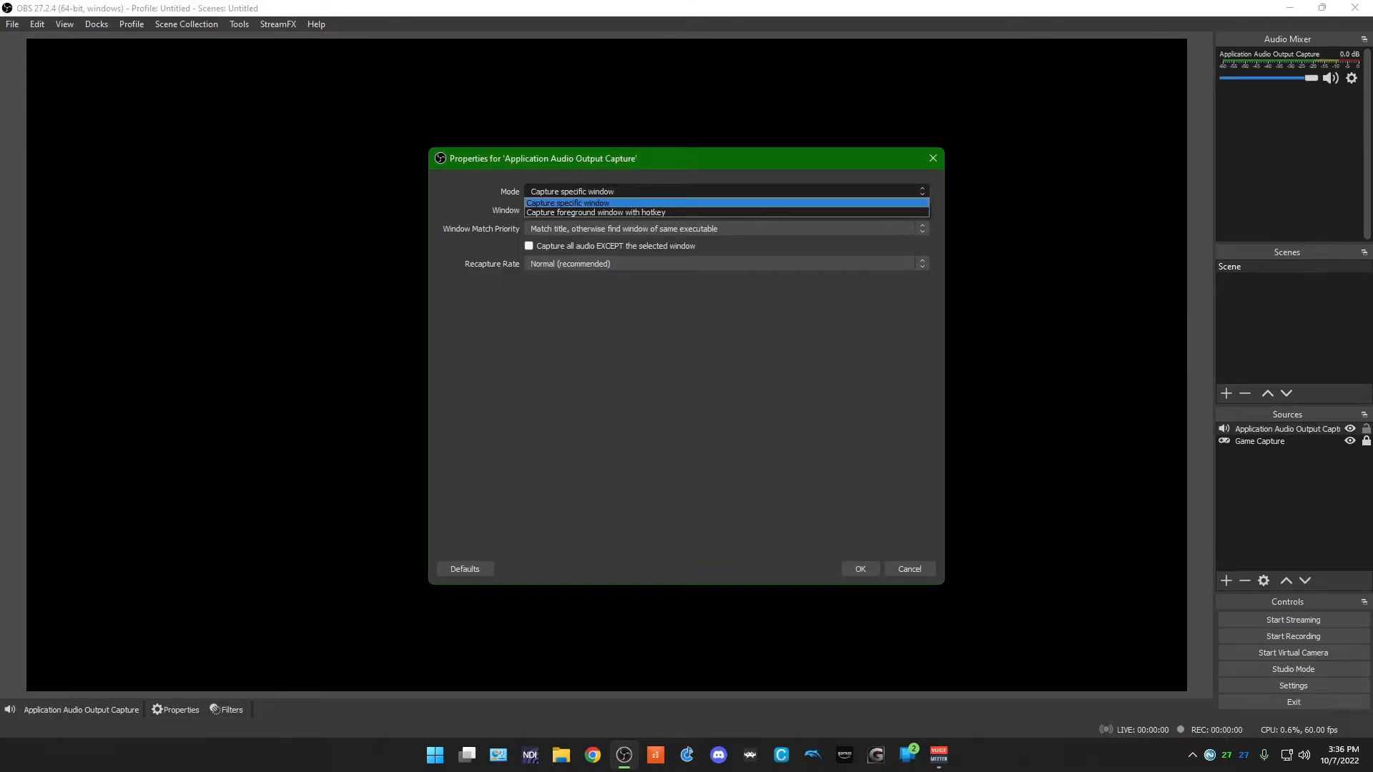
{"action": "key", "text": "Return"}
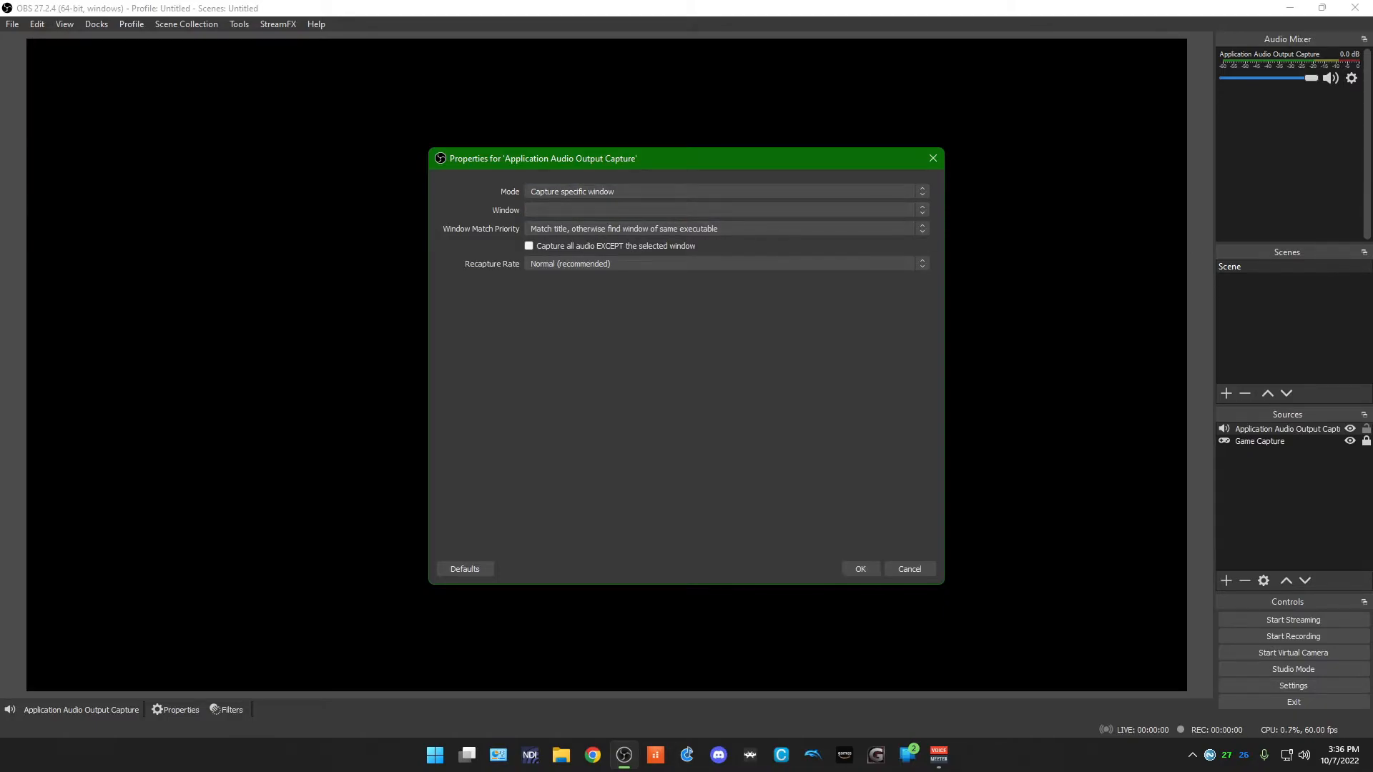
{"action": "key", "text": "Return"}
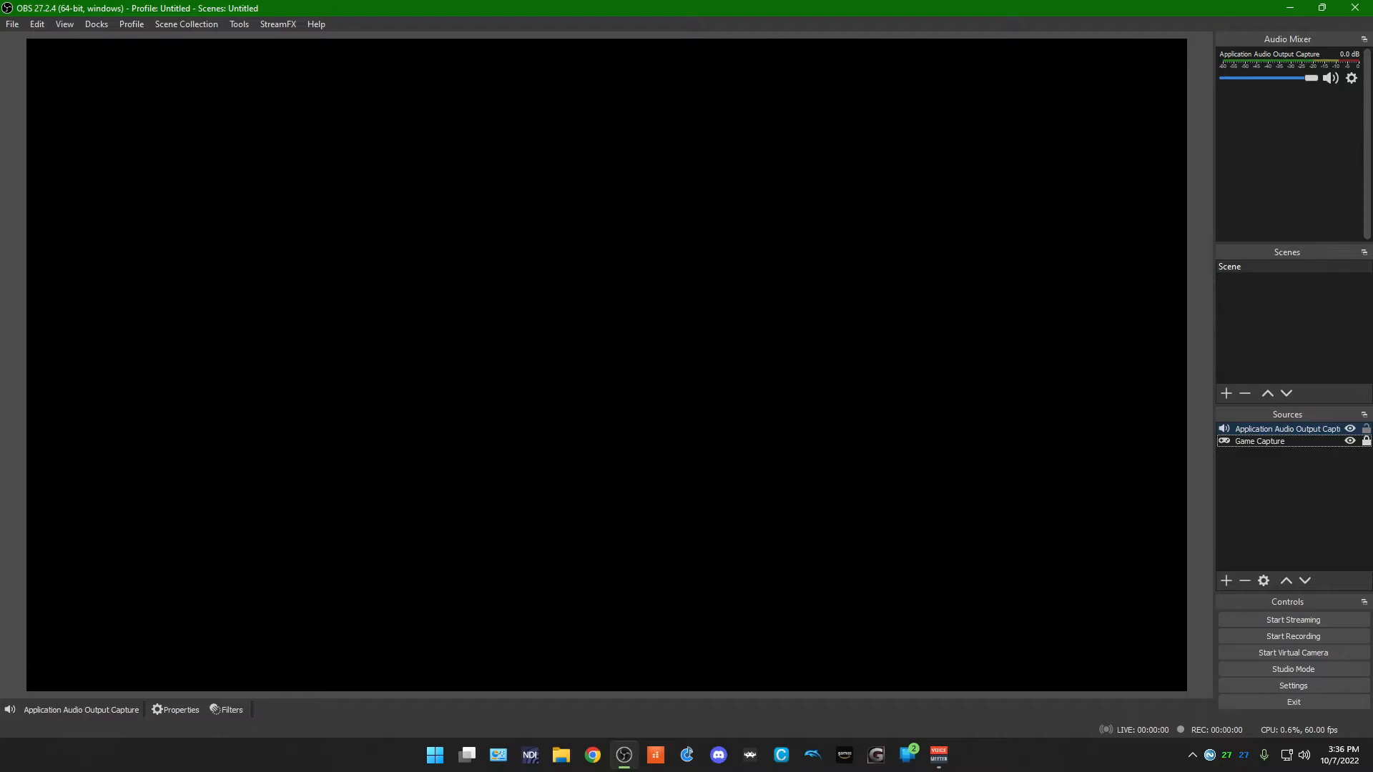
{"action": "left_click", "coordinate": [1366, 429]}
{"action": "left_click", "coordinate": [1293, 501]}
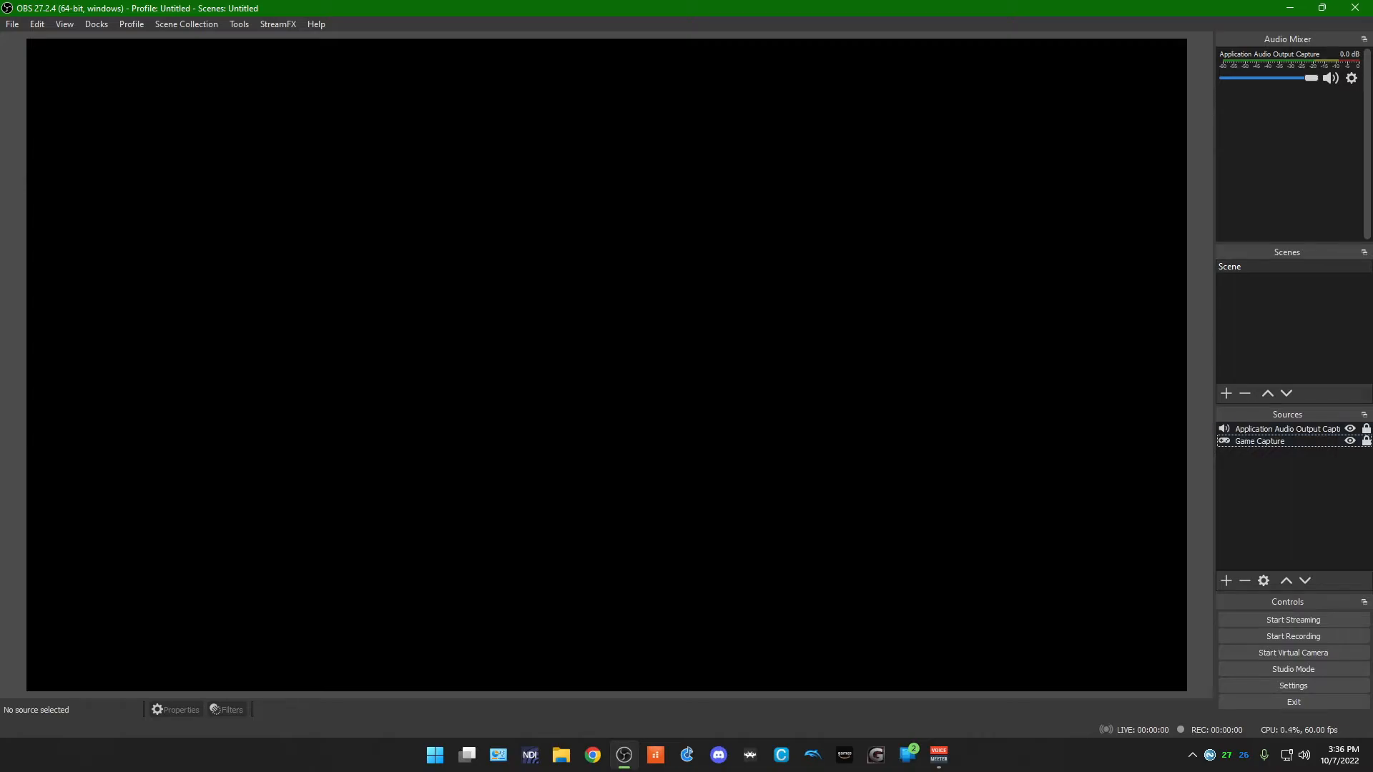
Add a Dedicated NDI output (Audio Only) filter to the Application Audio Output Capture source, keeping the default filter name.
{"action": "left_click", "coordinate": [1288, 429]}
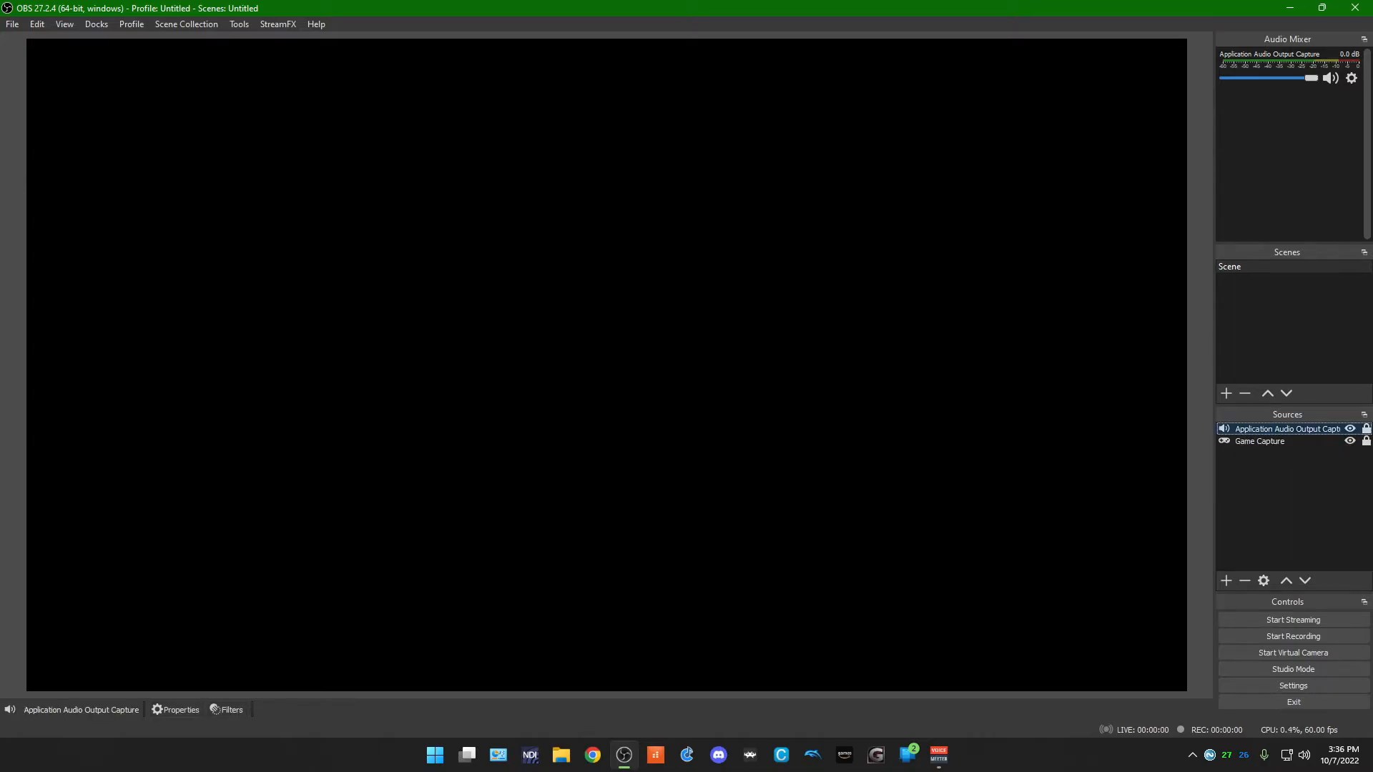
{"action": "right_click", "coordinate": [1281, 428]}
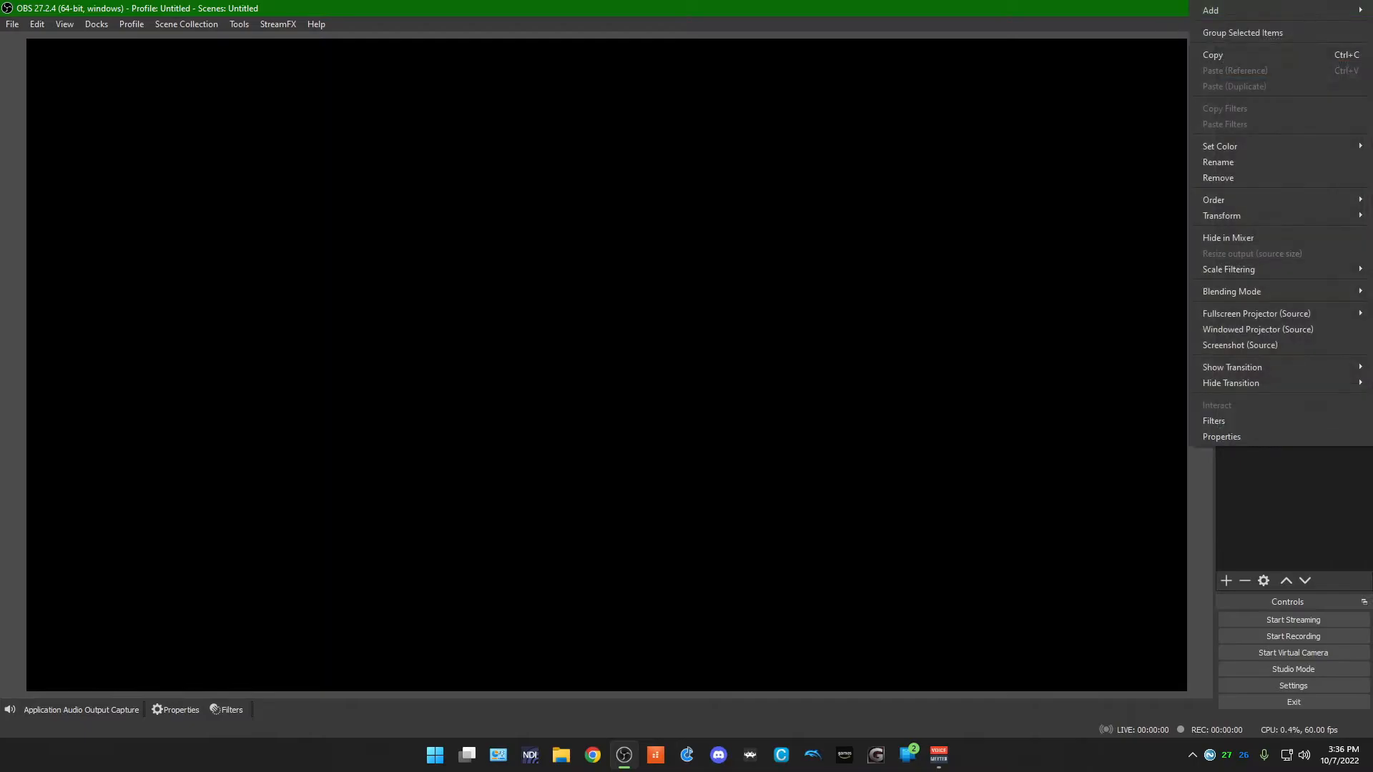
{"action": "left_click", "coordinate": [1259, 417]}
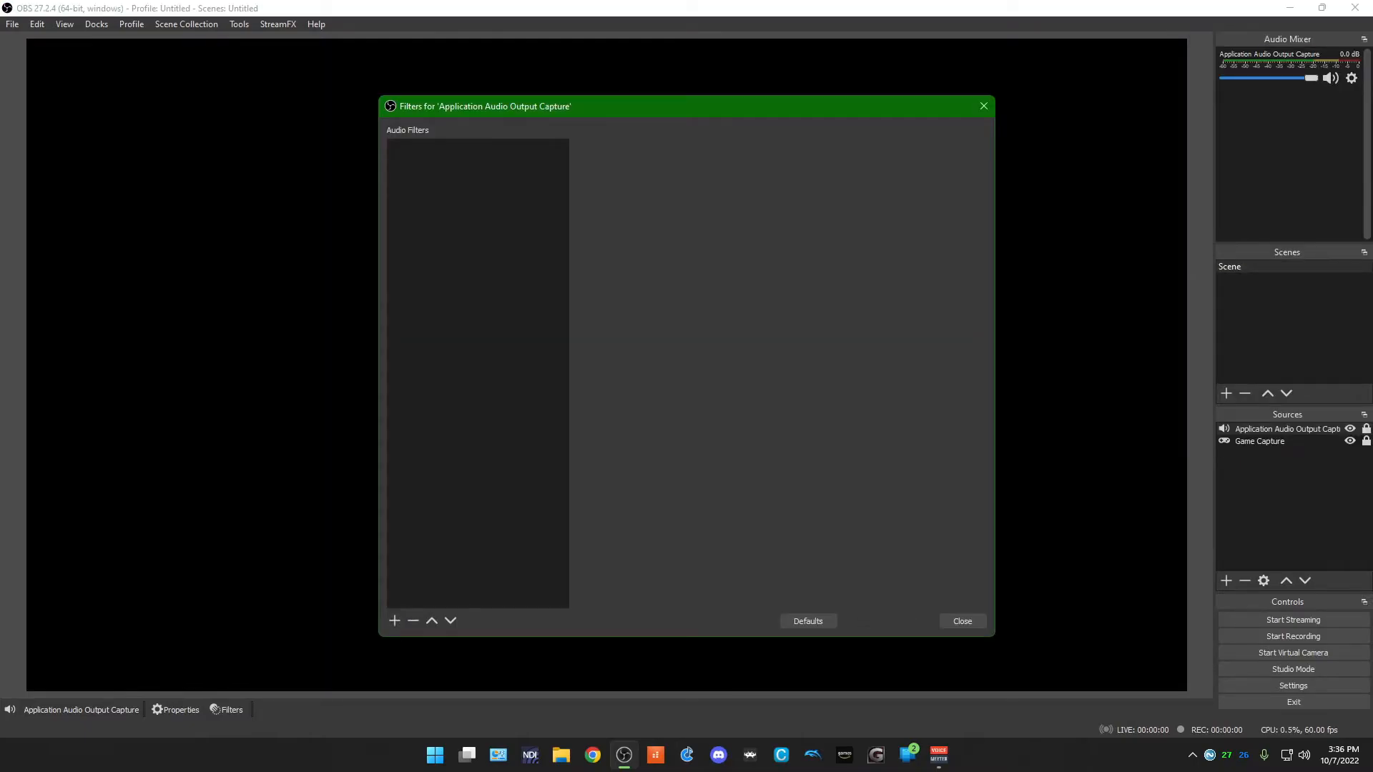
{"action": "right_click", "coordinate": [427, 288]}
{"action": "mouse_move", "coordinate": [465, 296]}
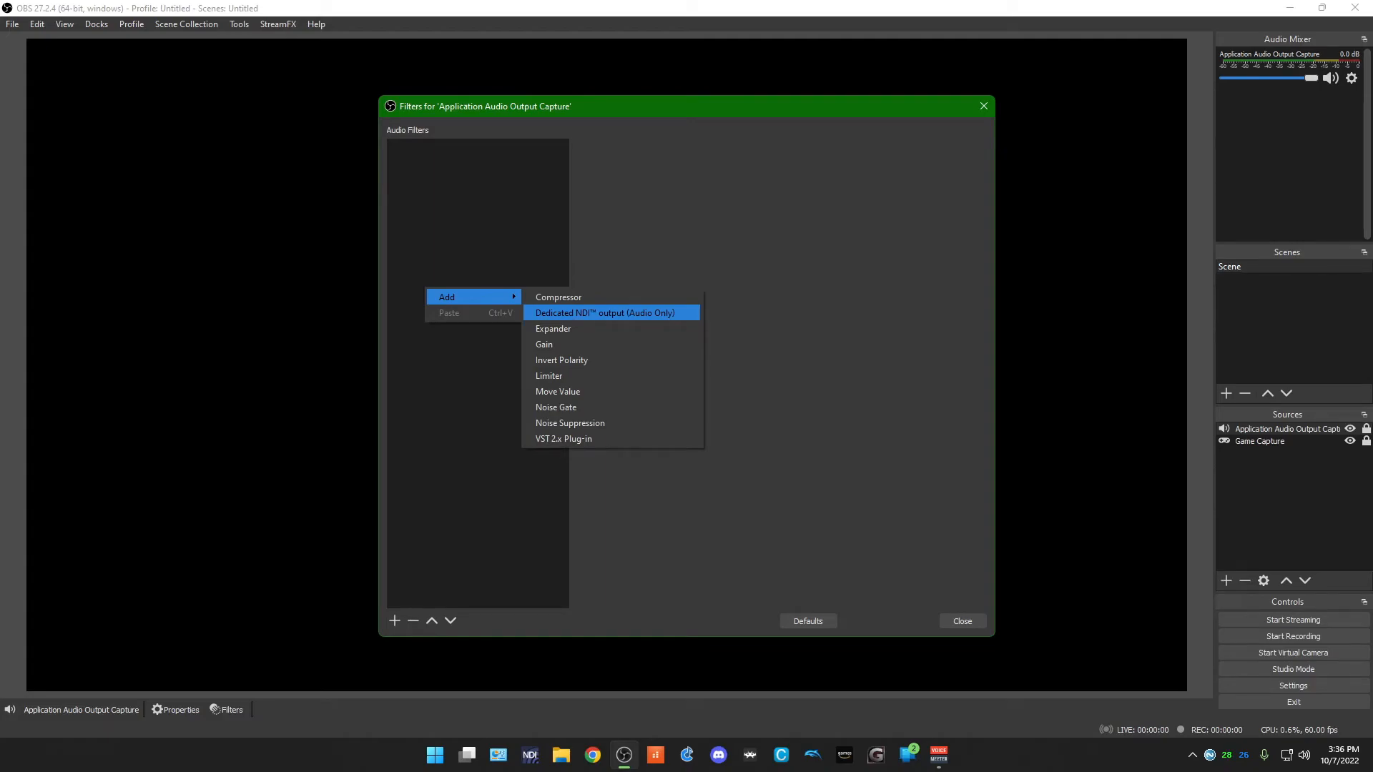
{"action": "left_click", "coordinate": [604, 313]}
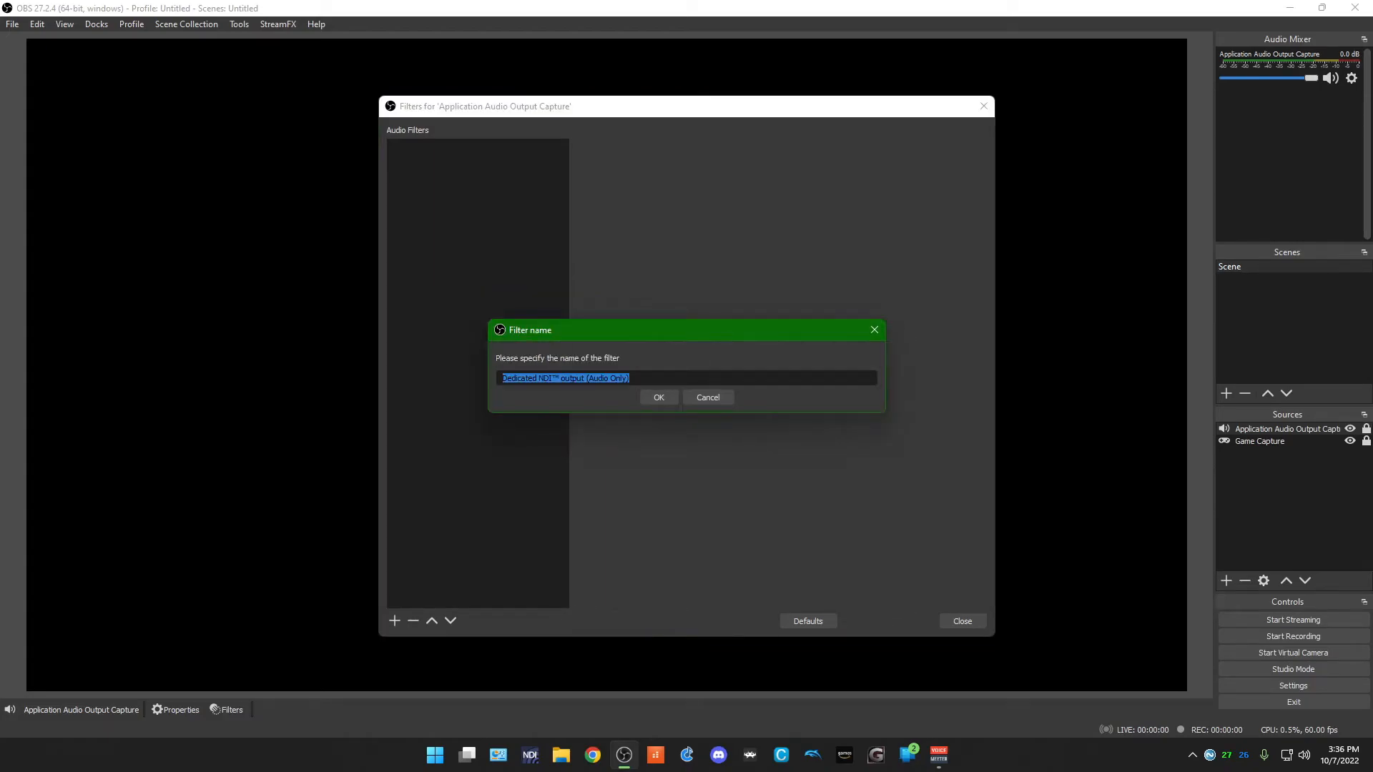
{"action": "left_click", "coordinate": [659, 397]}
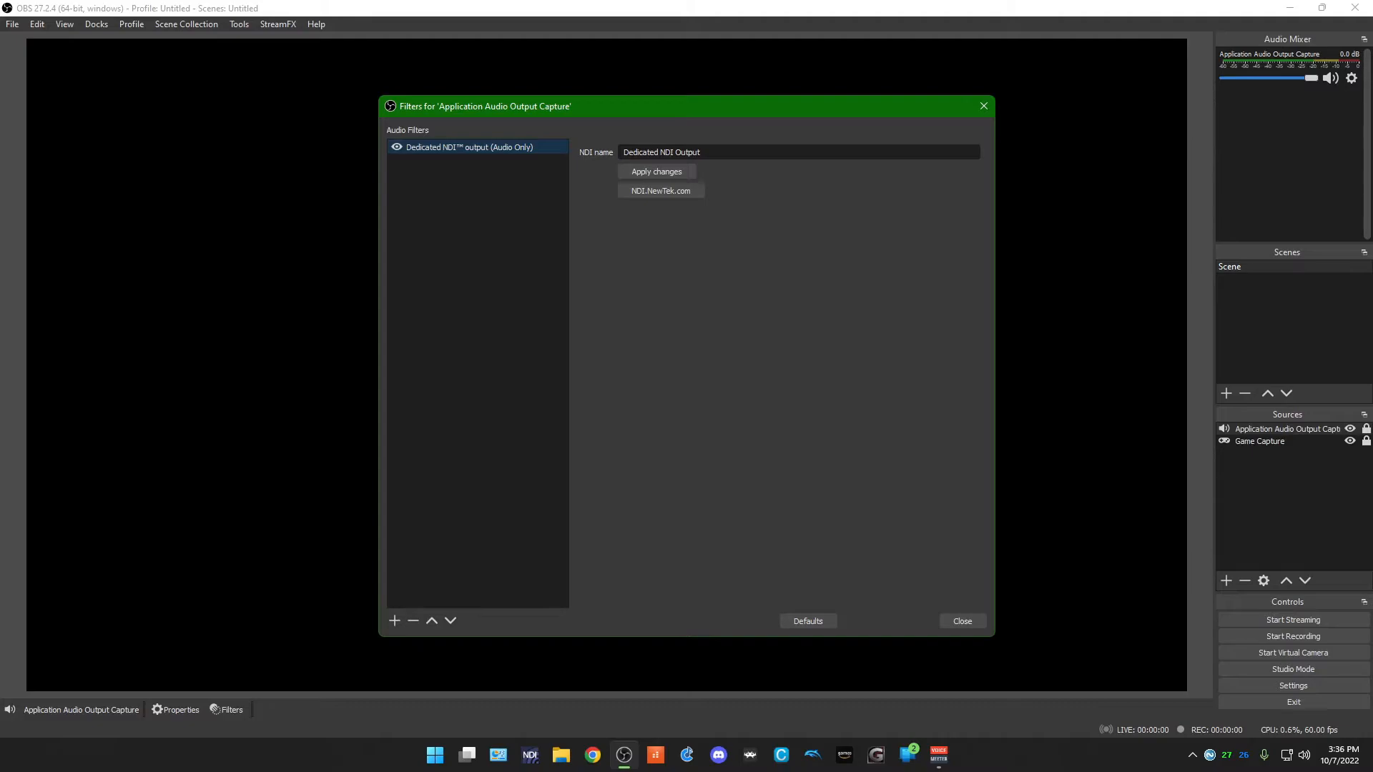
Set the audio filter's NDI name to Jelou-A, apply the change and close the filters.
{"action": "left_click_drag", "start_coordinate": [702, 152], "coordinate": [622, 152]}
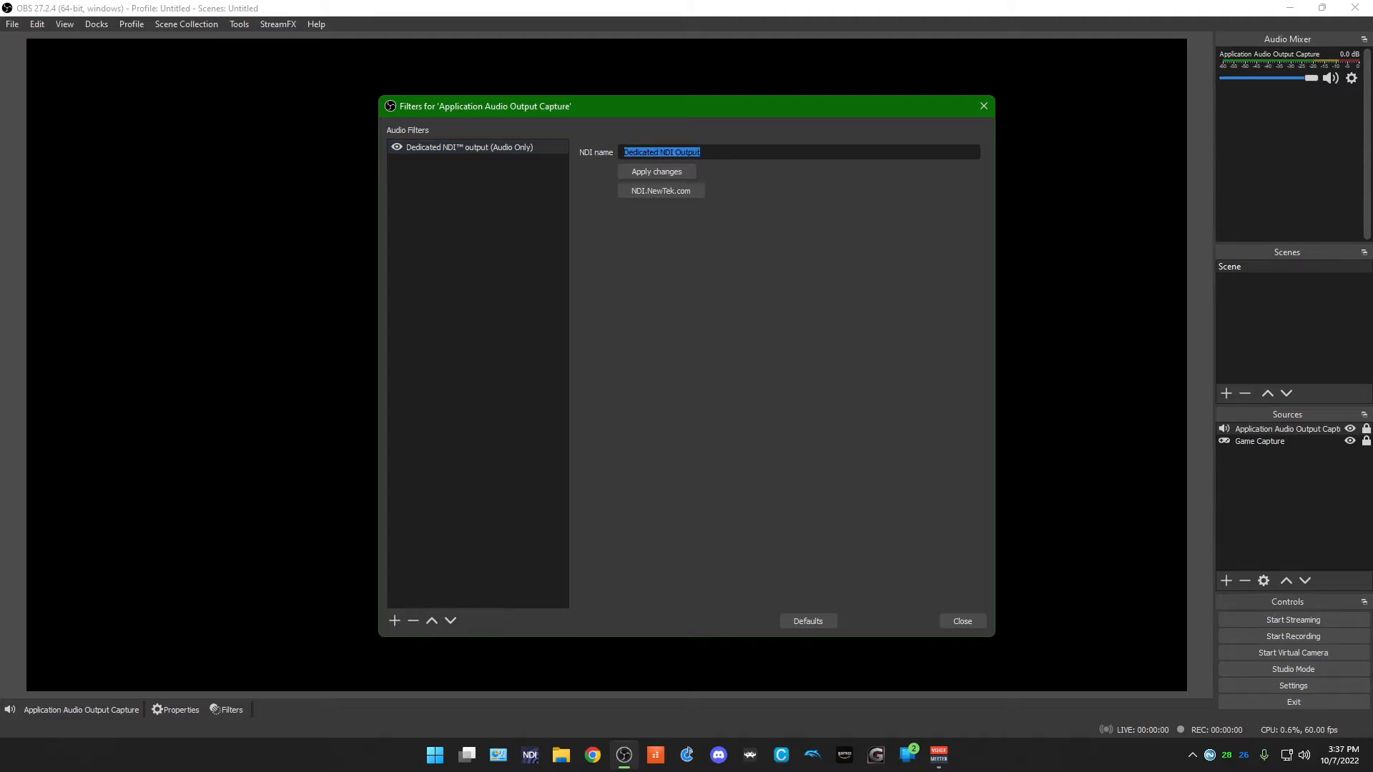
{"action": "type", "text": "Jelou-A"}
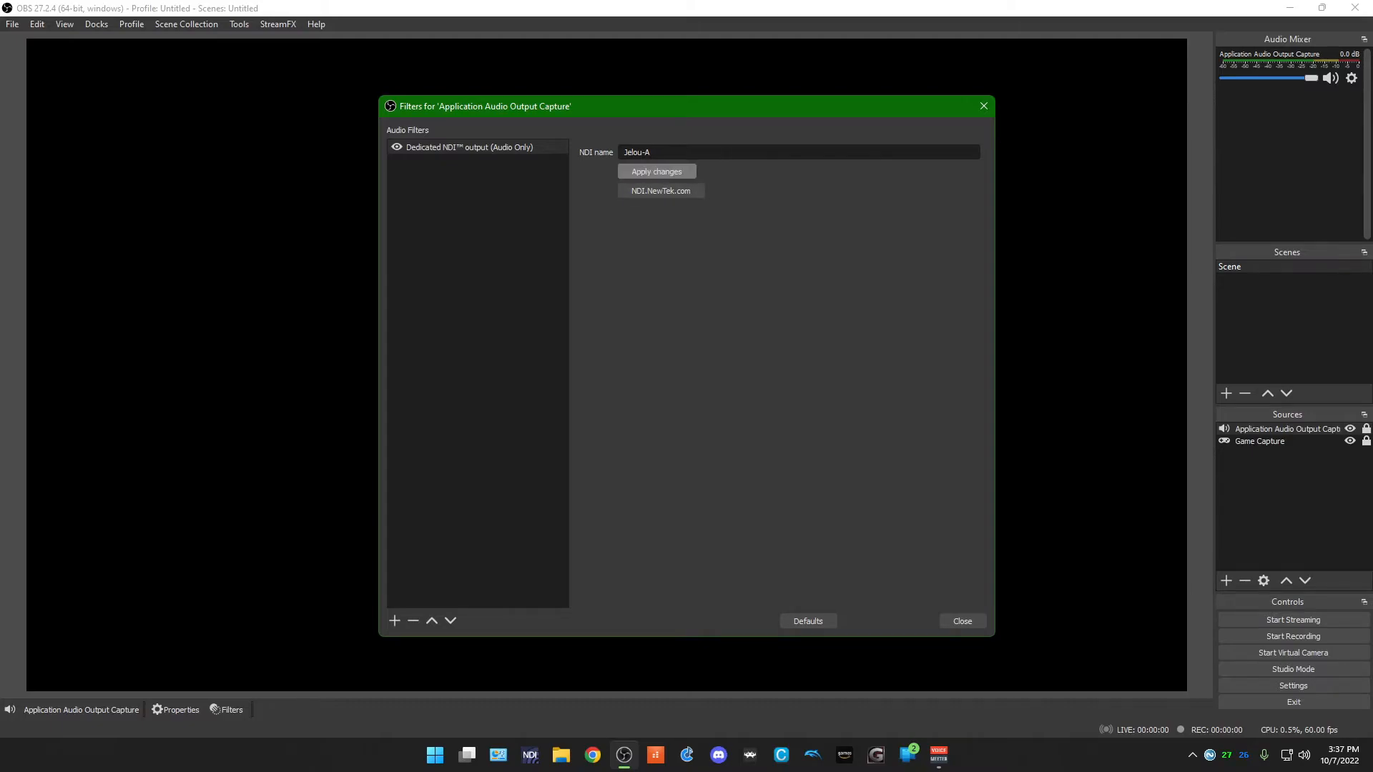
{"action": "left_click", "coordinate": [962, 621]}
Group the Game Capture and Application Audio Output Capture sources under the default name Group and lock the group.
{"action": "left_click_drag", "start_coordinate": [1292, 487], "coordinate": [1287, 430]}
{"action": "right_click", "coordinate": [1287, 432]}
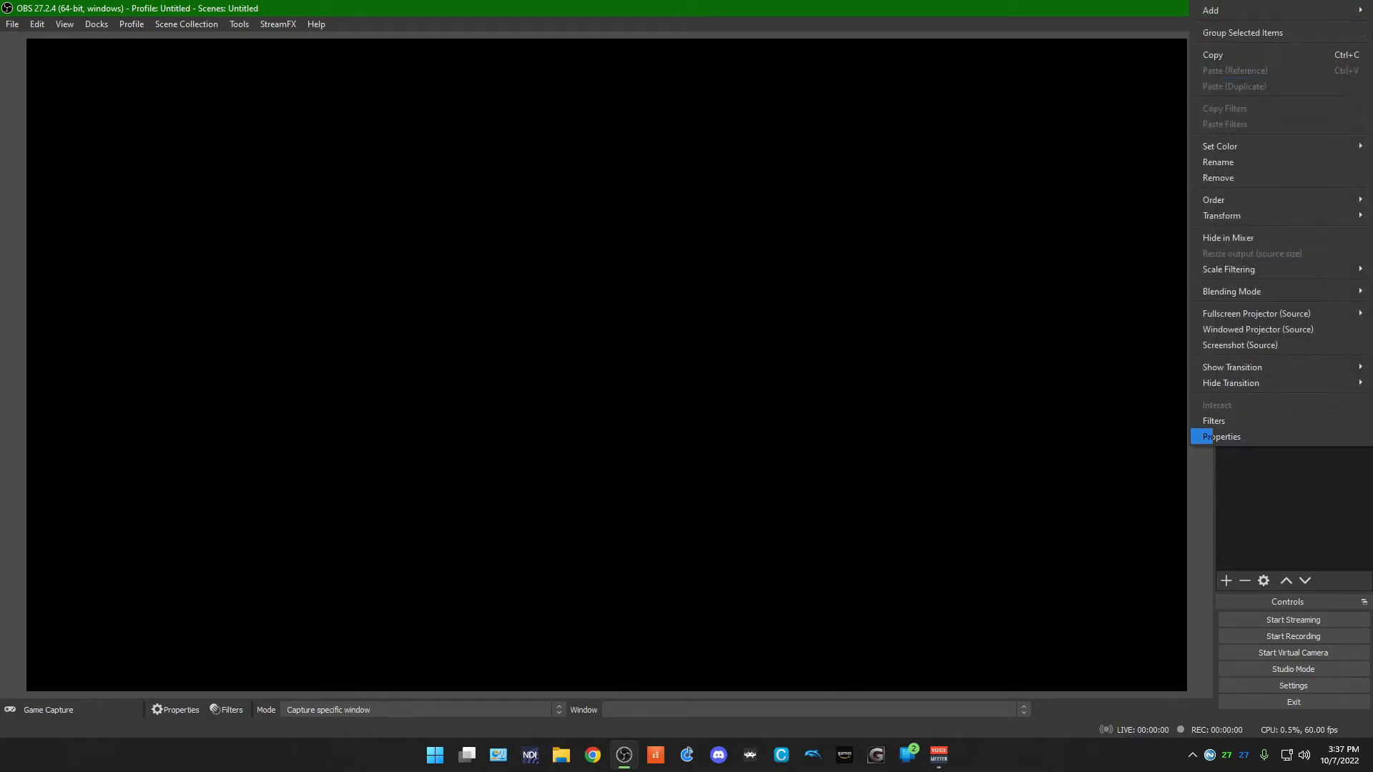
{"action": "left_click", "coordinate": [1243, 33]}
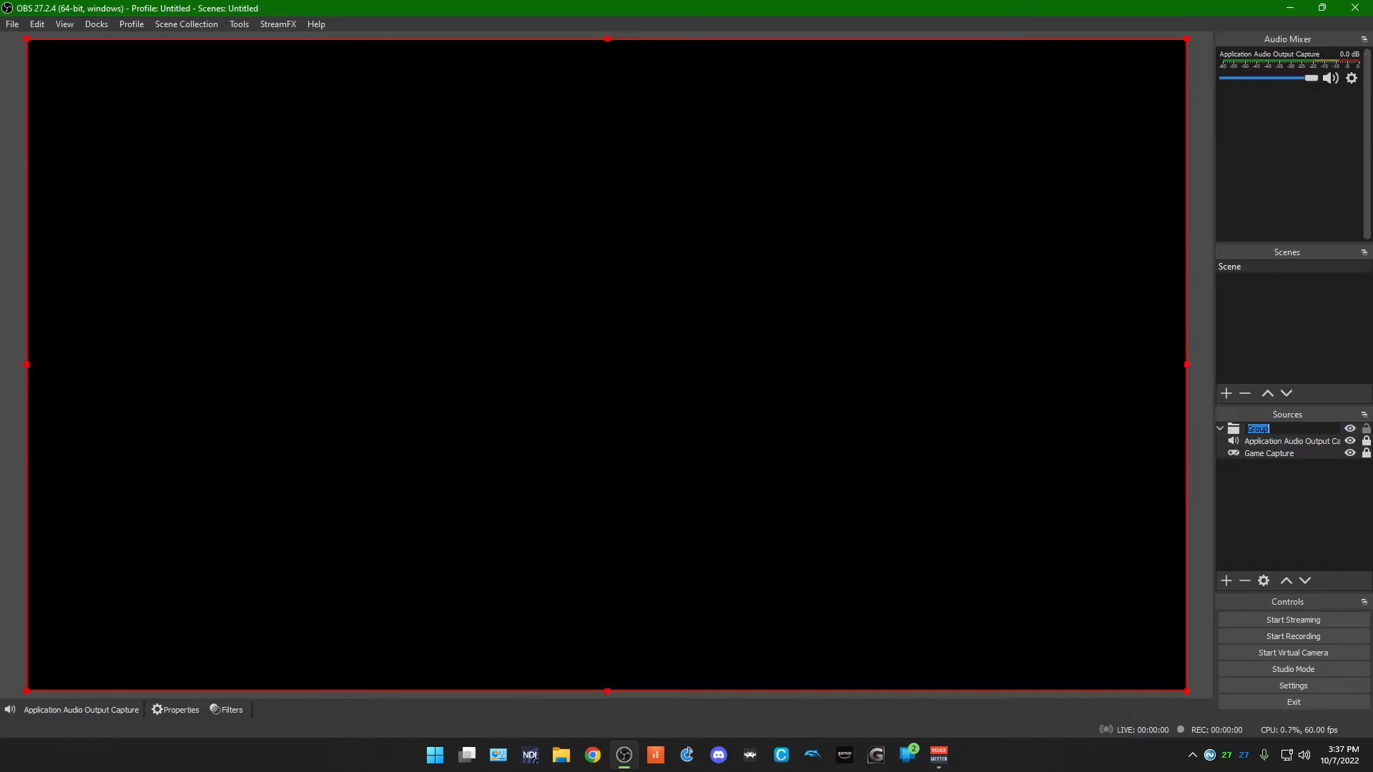
{"action": "key", "text": "Return"}
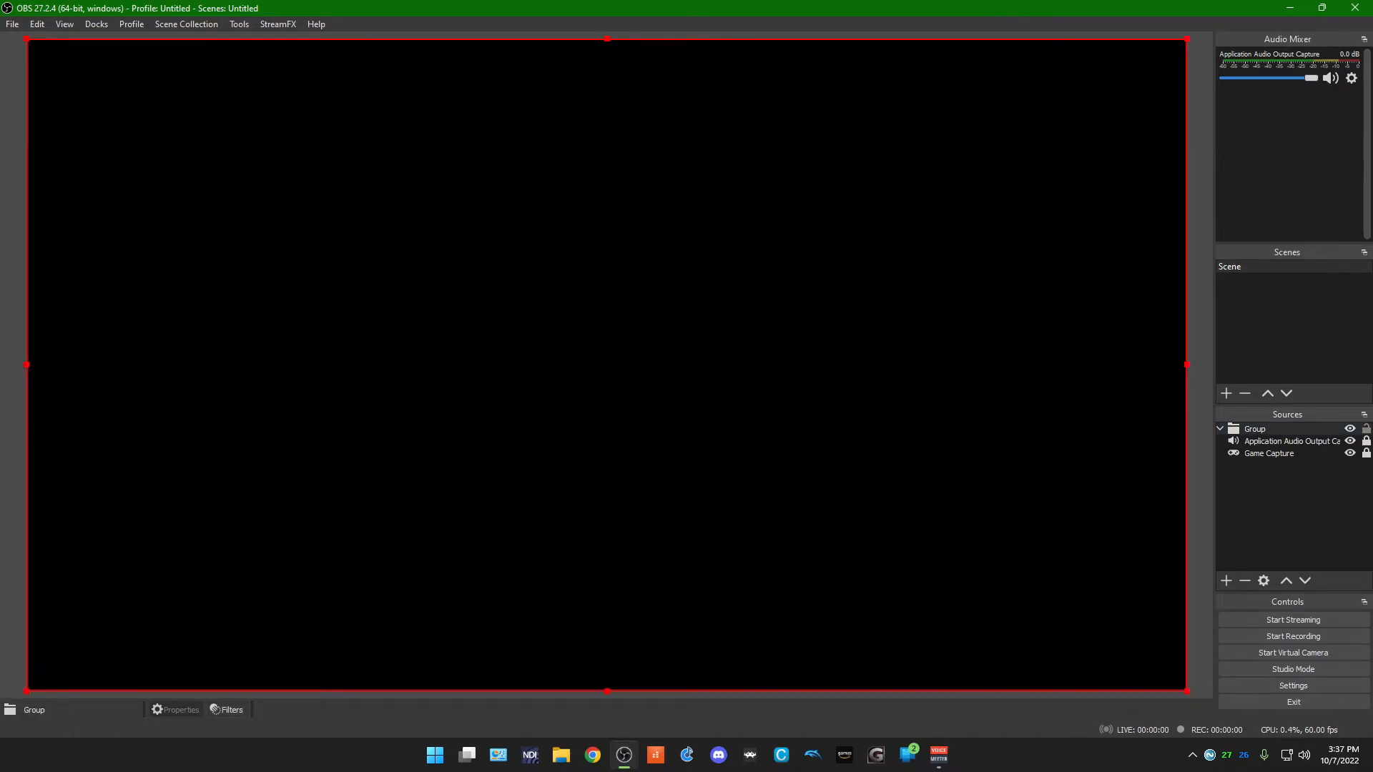
{"action": "left_click", "coordinate": [1367, 429]}
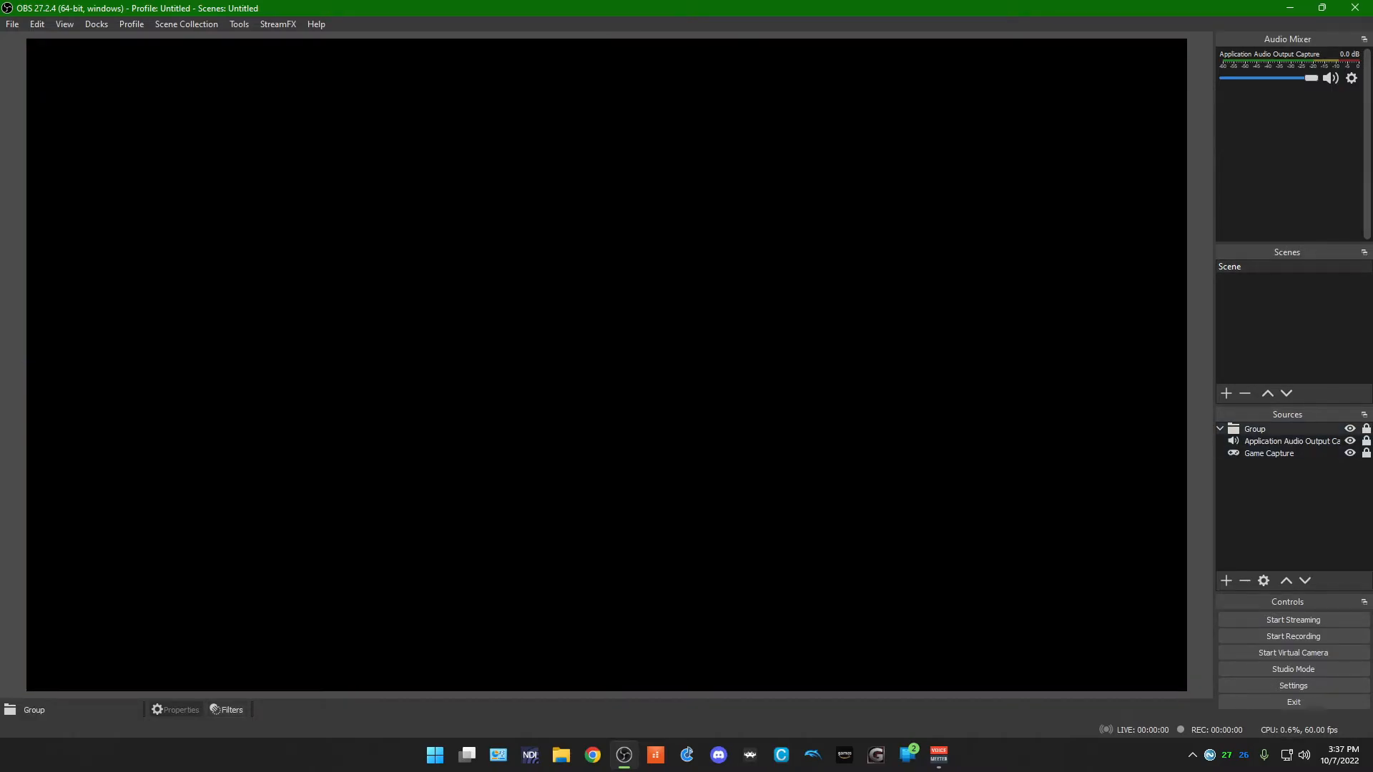
Add a Dedicated NDI output effect filter to the group, keeping the default filter name.
{"action": "right_click", "coordinate": [1274, 431]}
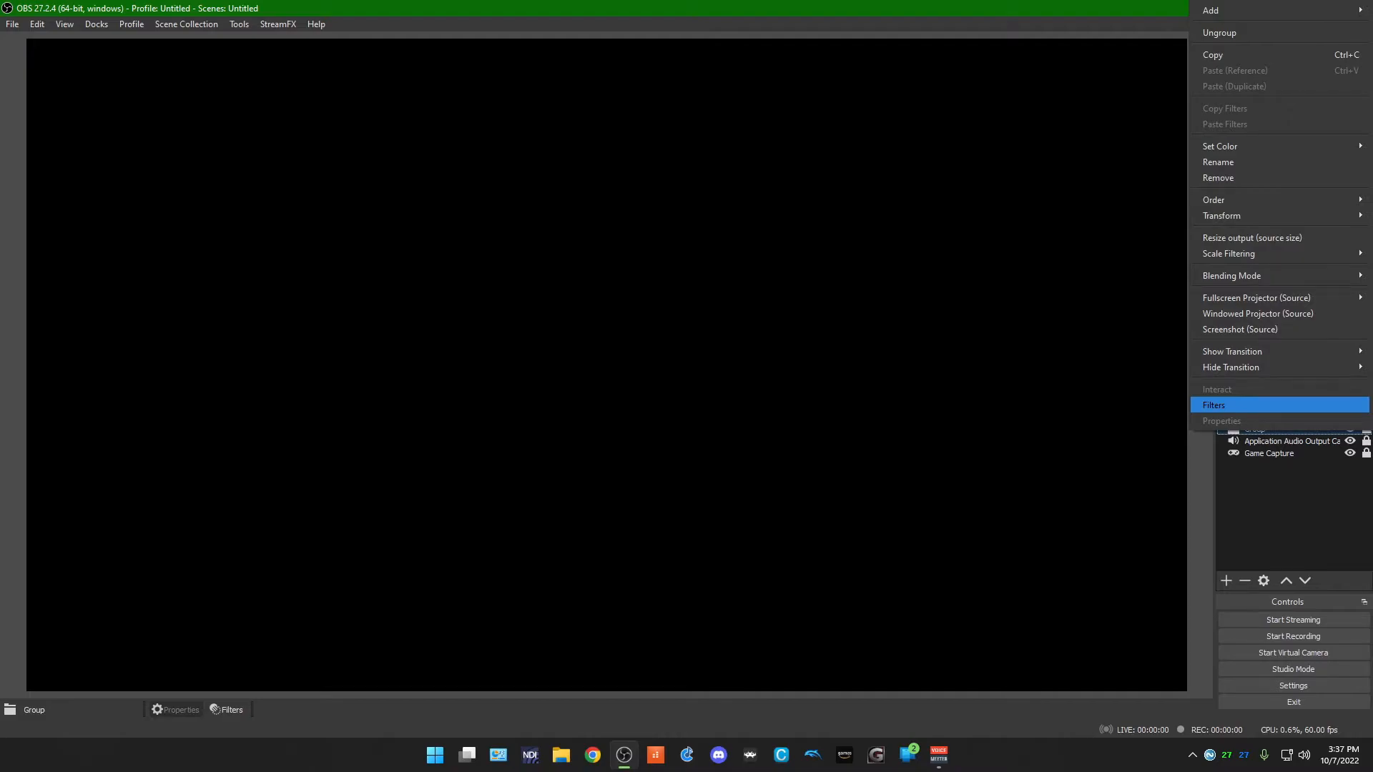
{"action": "left_click", "coordinate": [1259, 405]}
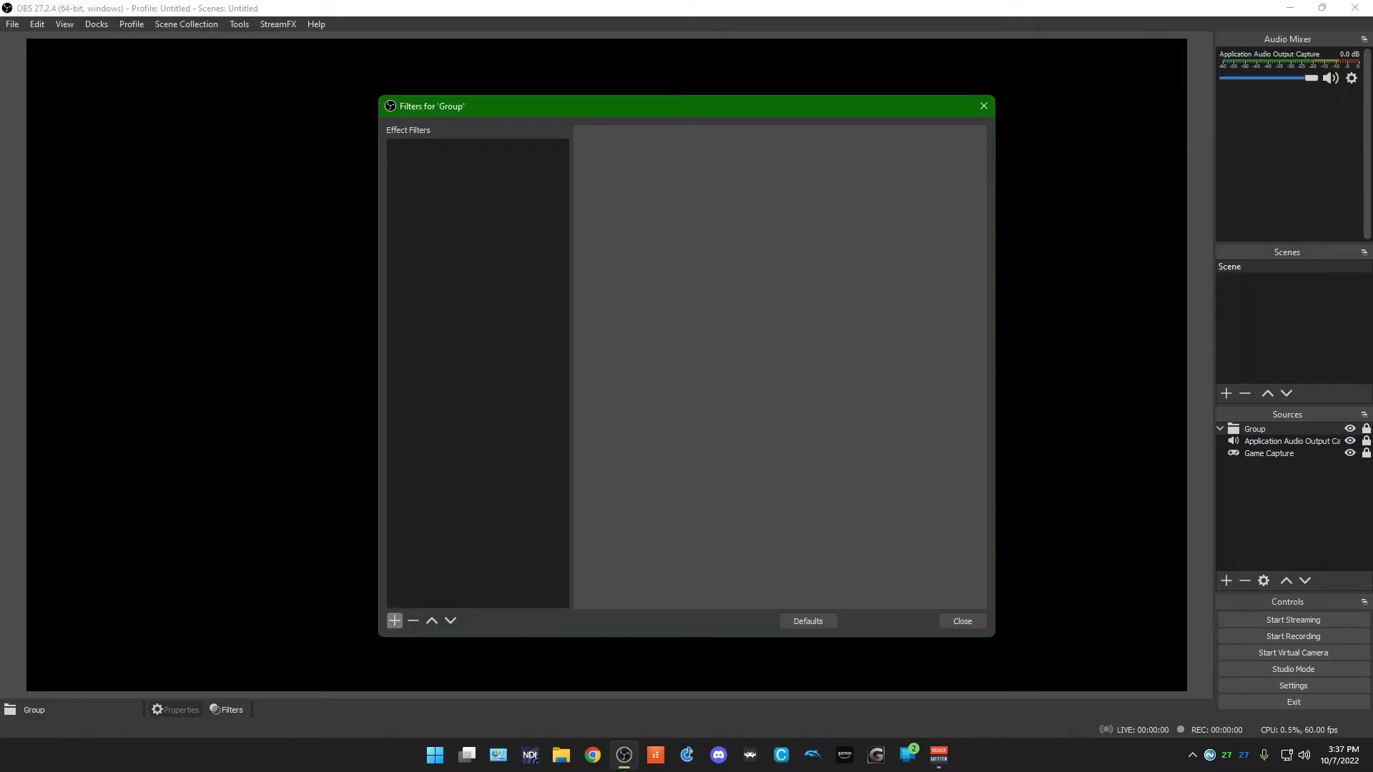
{"action": "left_click", "coordinate": [395, 621]}
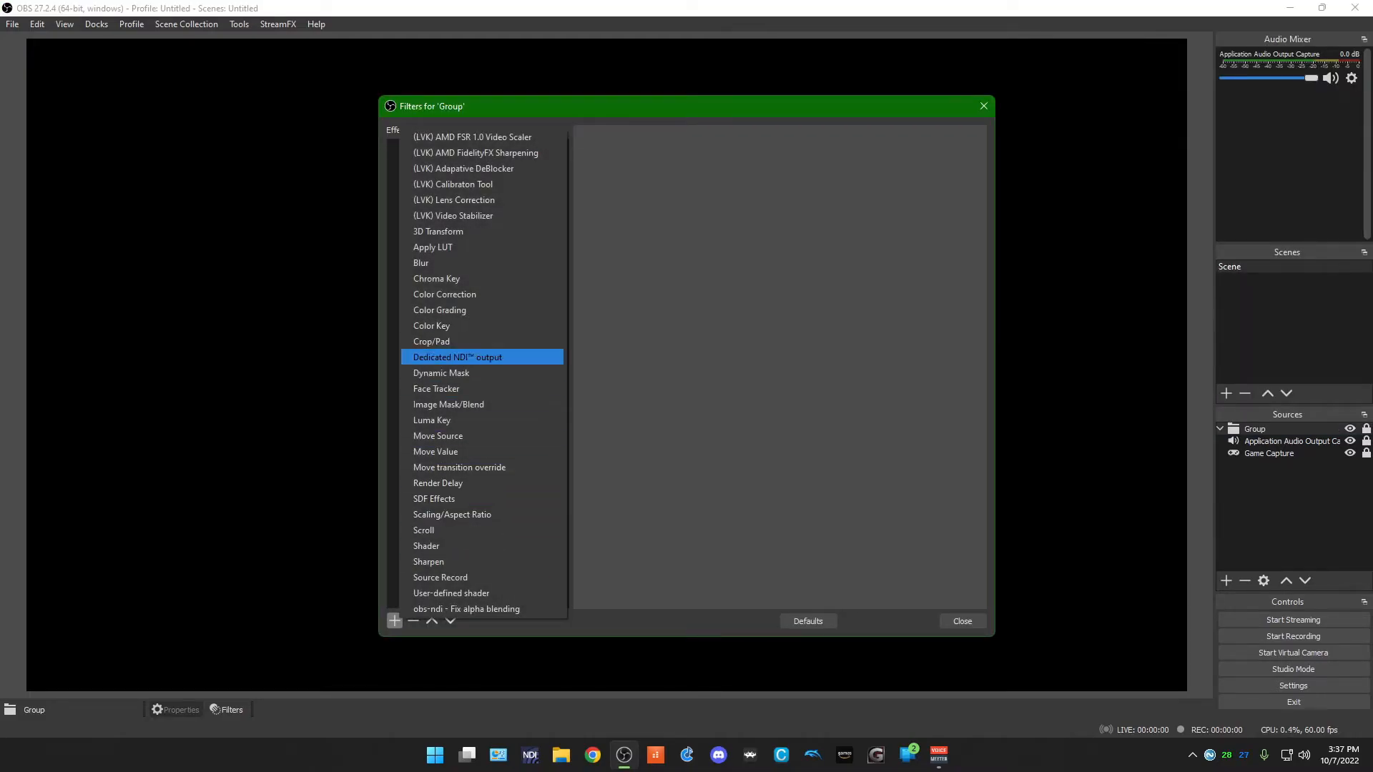
{"action": "left_click", "coordinate": [458, 357]}
{"action": "key", "text": "Return"}
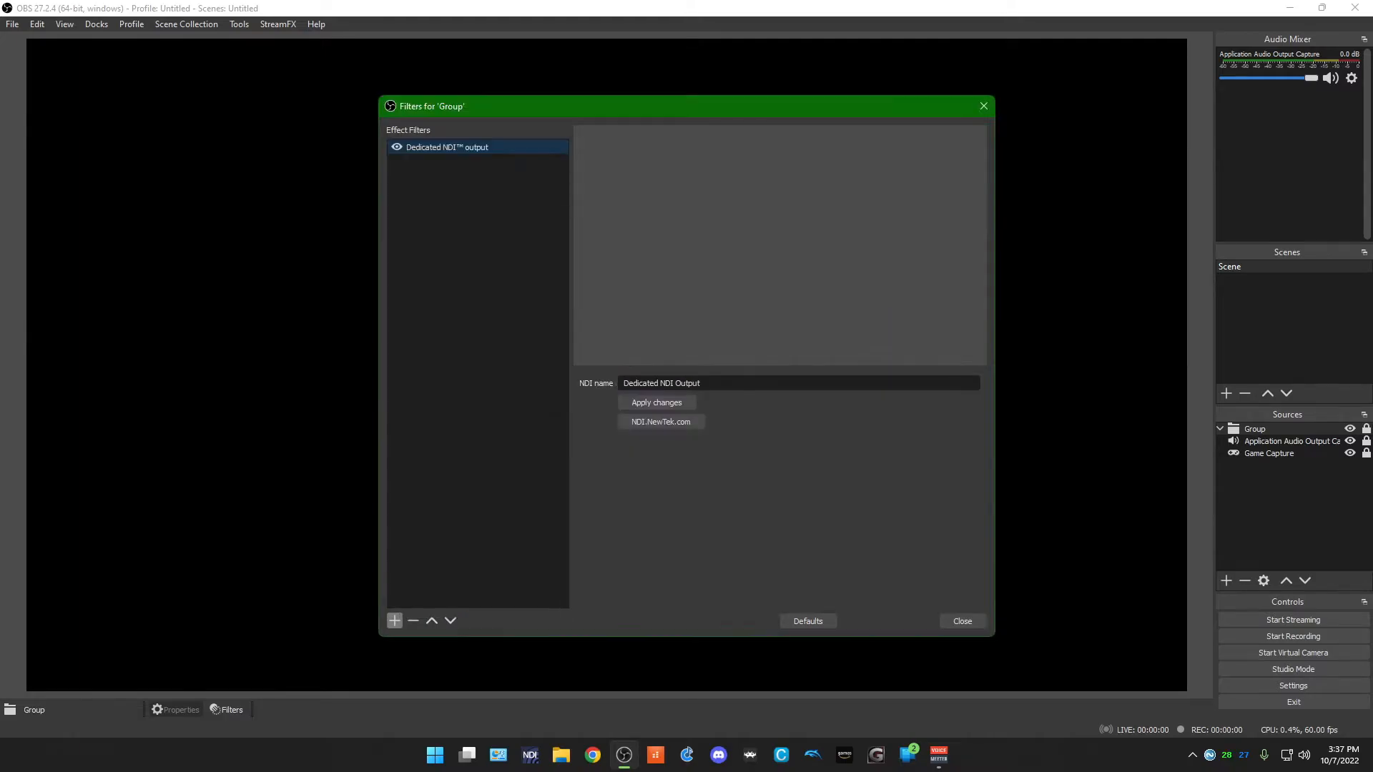
Set the group filter's NDI name to Jelou-V, apply the change, close the filters and deselect the group.
{"action": "key", "text": "Tab"}
{"action": "type", "text": "Jelou-V"}
{"action": "left_click", "coordinate": [656, 403]}
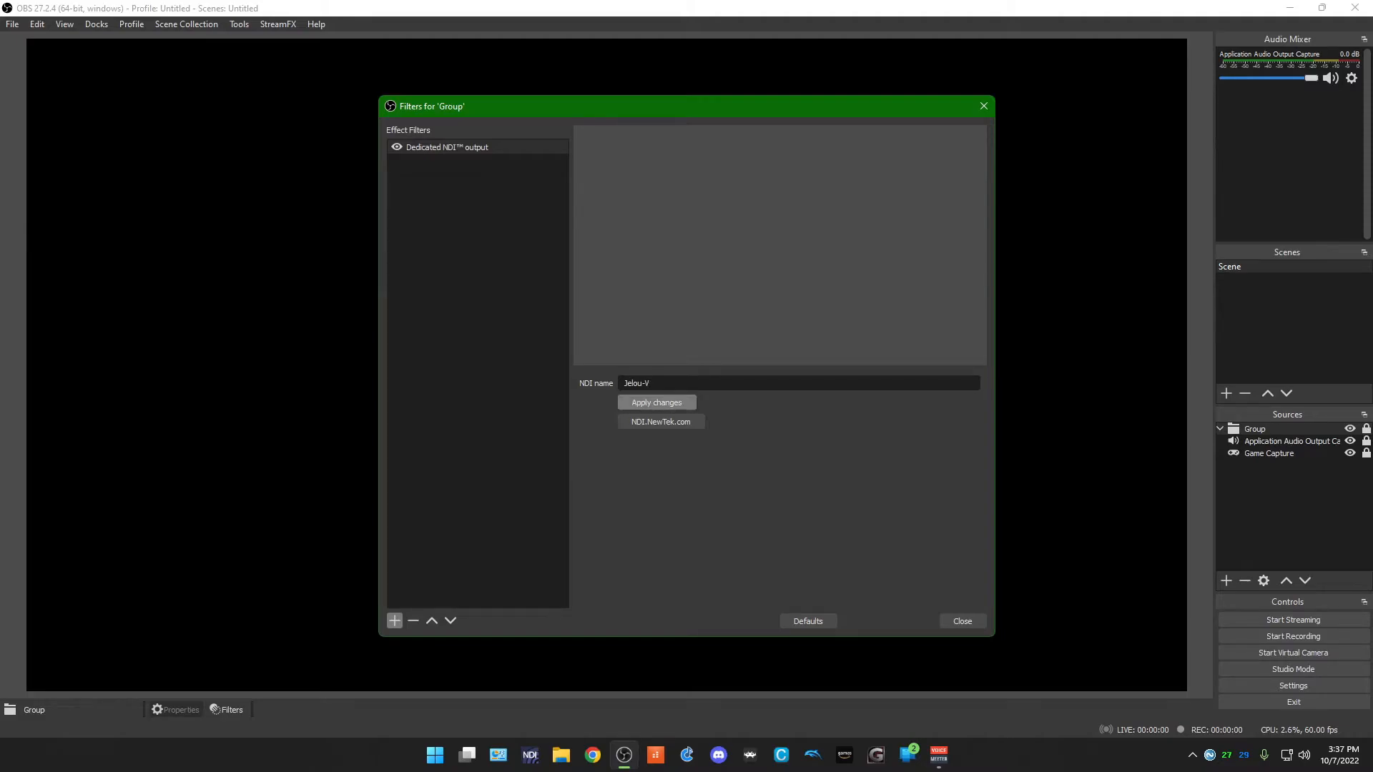
{"action": "key", "text": "Tab"}
{"action": "key", "text": "Tab"}
{"action": "key", "text": "Tab"}
{"action": "key", "text": "space"}
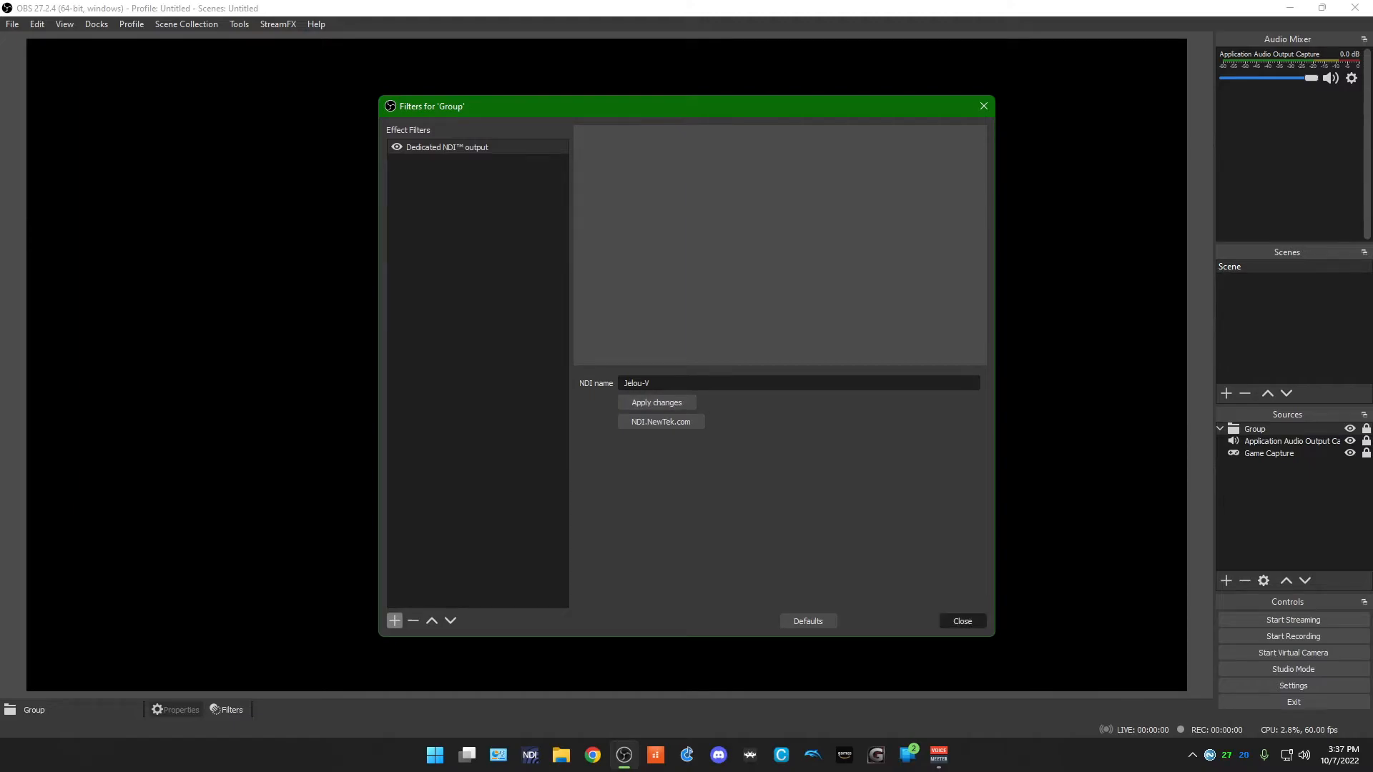
{"action": "left_click", "coordinate": [1293, 511]}
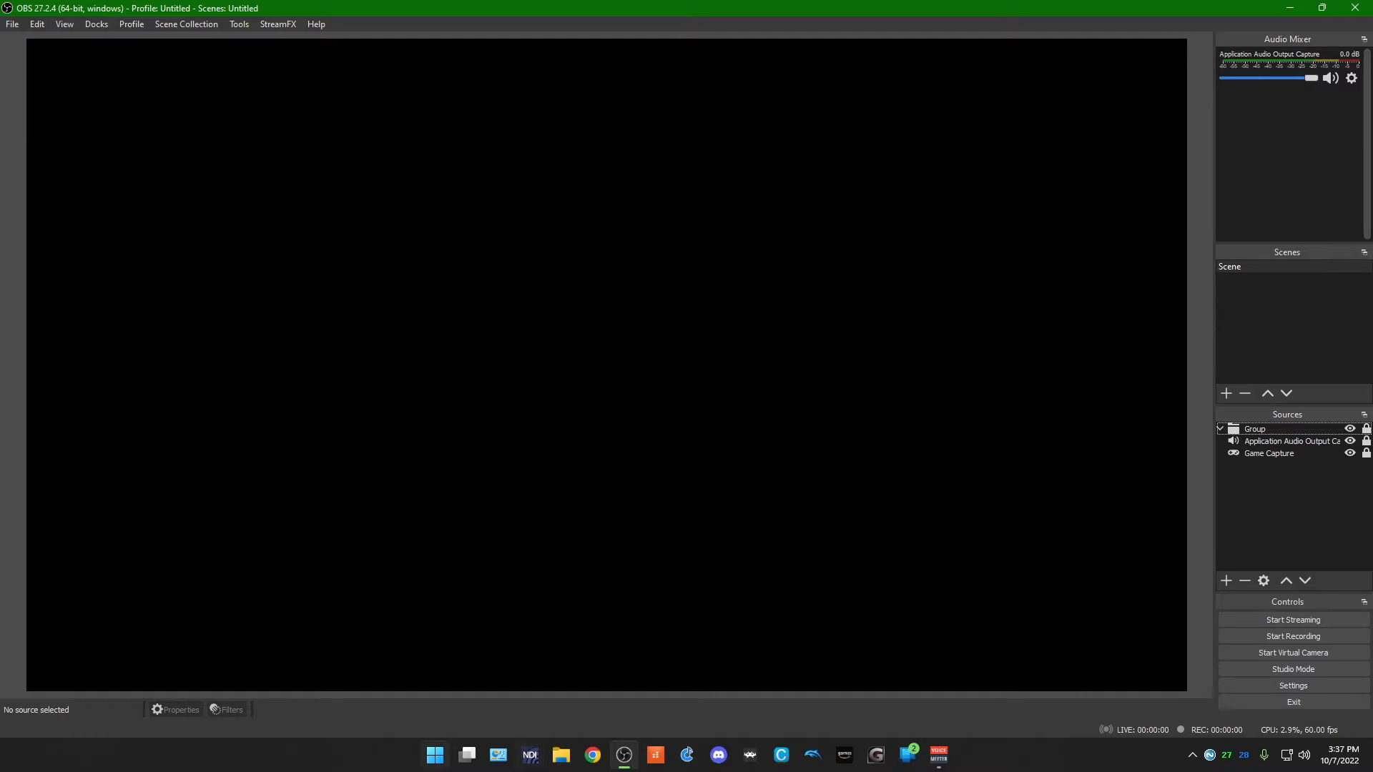
Launch the game Predator: Hunting Grounds and switch back to OBS while it runs.
{"action": "key", "text": "super+x"}
{"action": "key", "text": "r"}
{"action": "key", "text": "Return"}
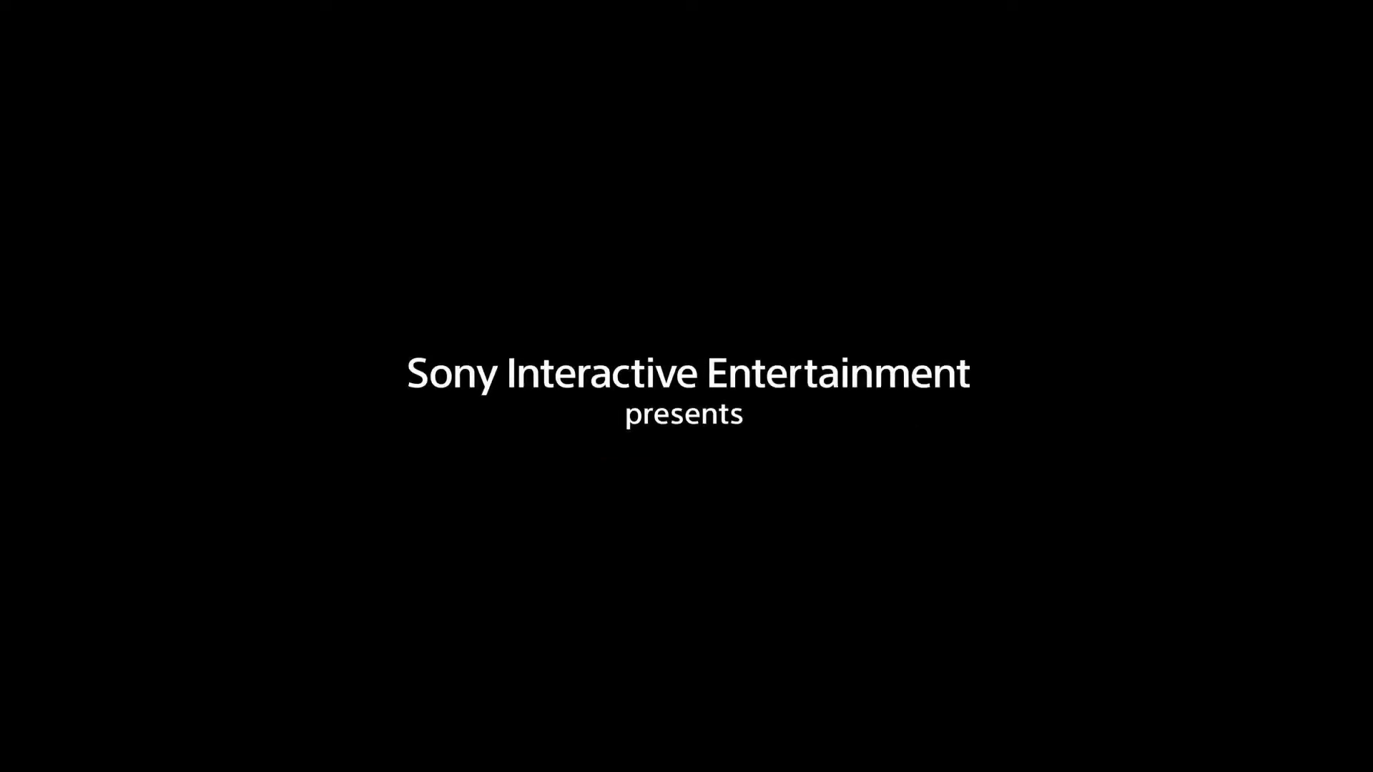
{"action": "key", "text": "super+Tab"}
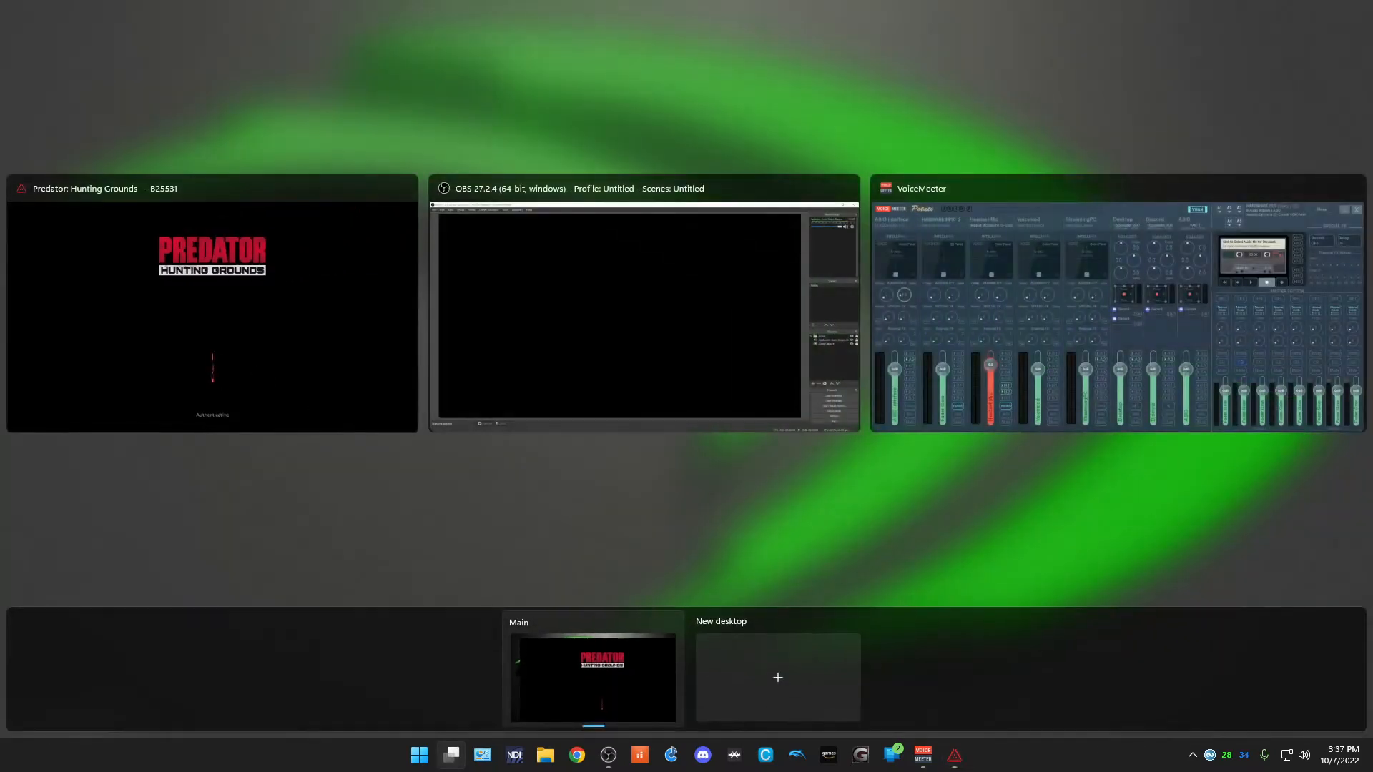
{"action": "left_click", "coordinate": [644, 312]}
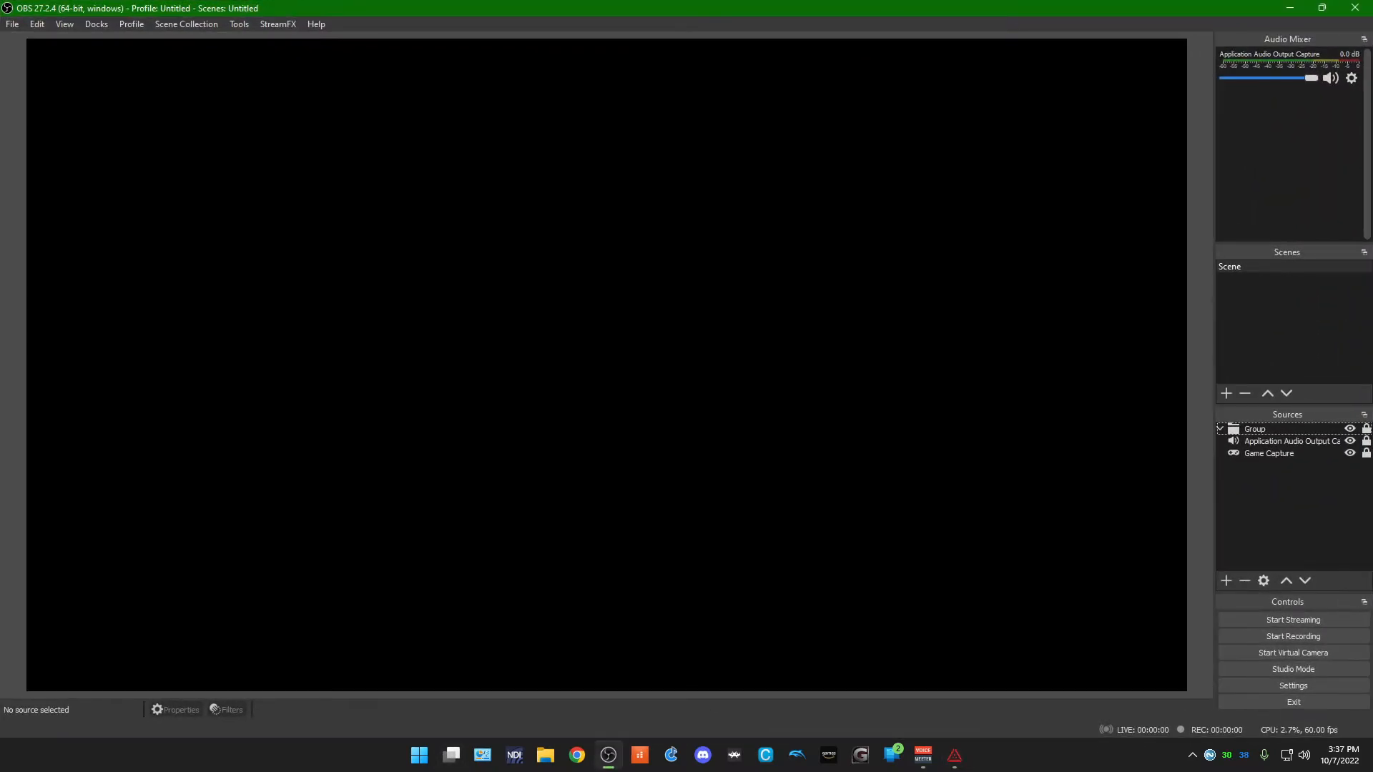
Set the Game Capture source's window to [SpaceFish.exe]: Predator: Hunting Grounds and accept its properties.
{"action": "double_click", "coordinate": [1276, 453]}
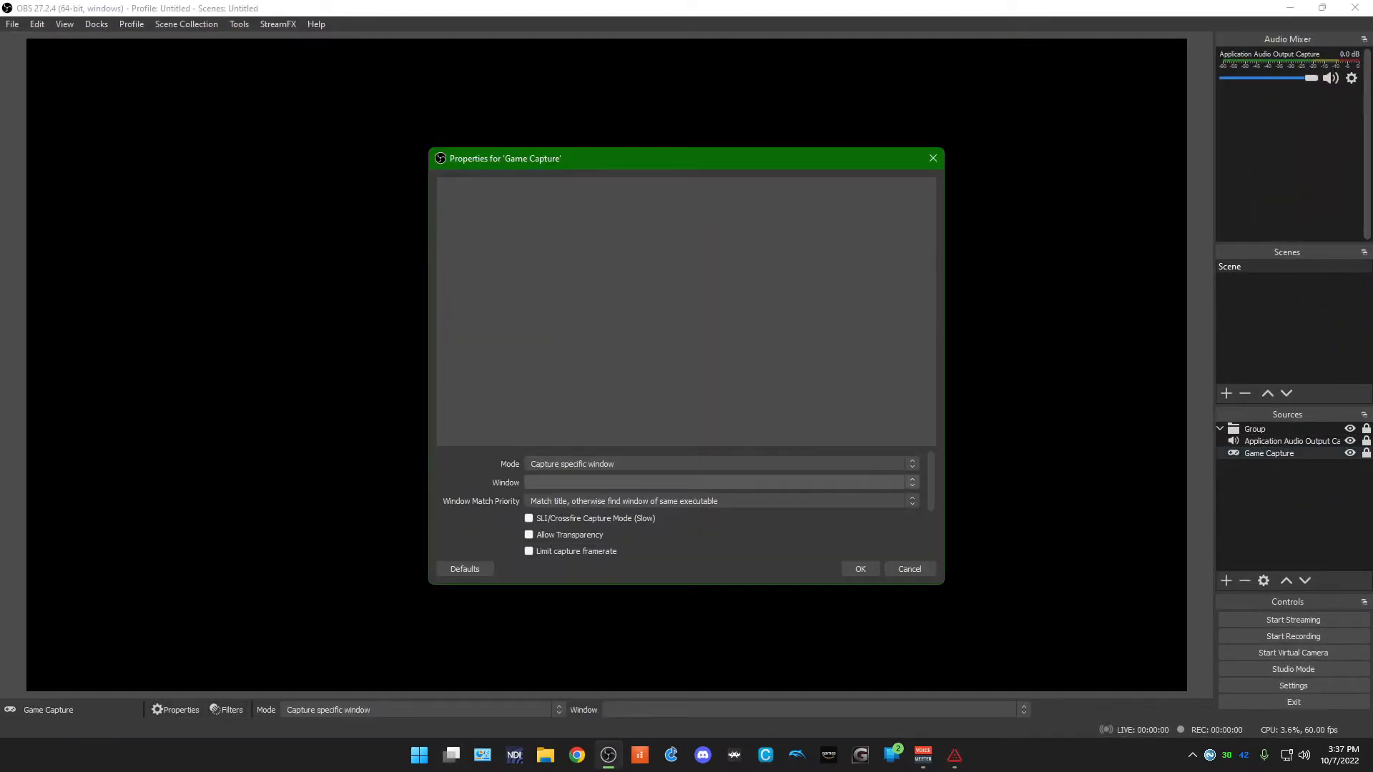
{"action": "left_click", "coordinate": [722, 483]}
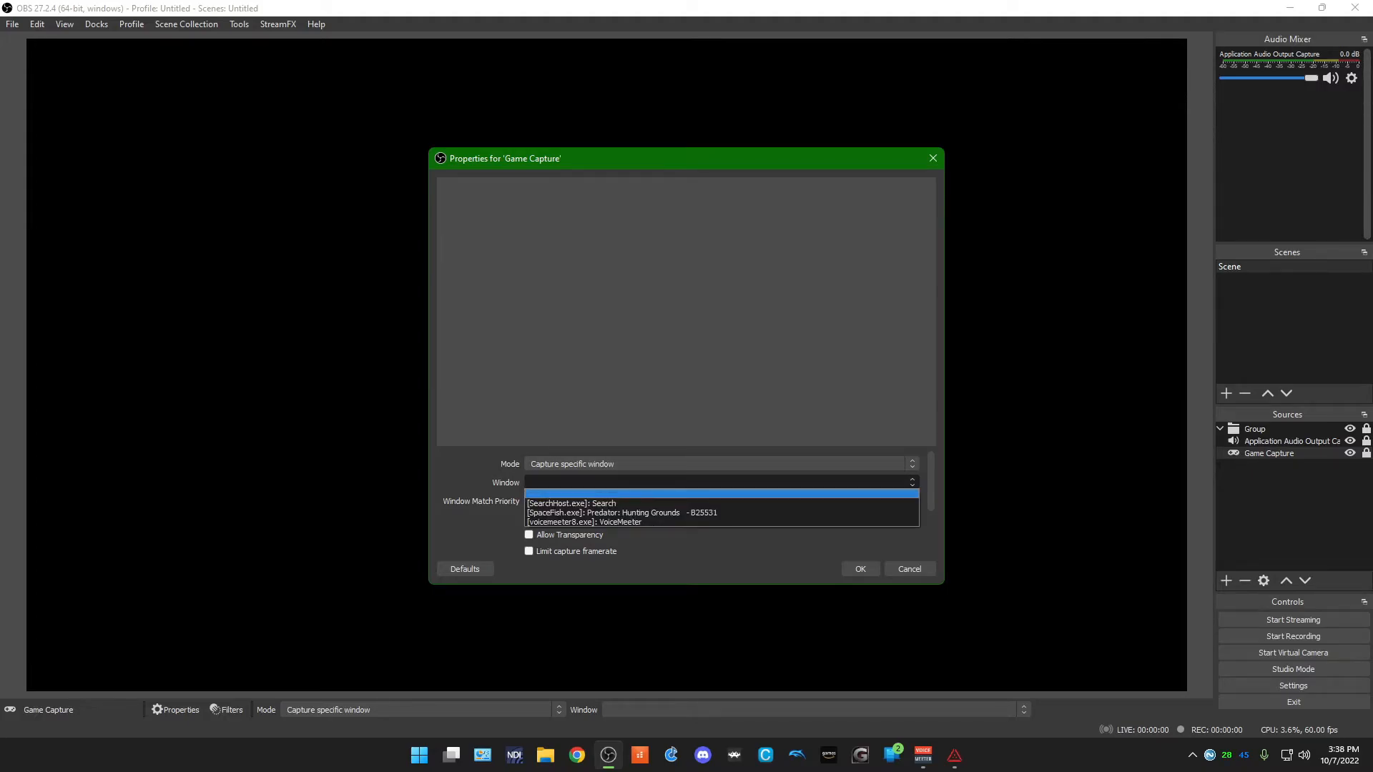
{"action": "left_click", "coordinate": [722, 513]}
{"action": "left_click", "coordinate": [860, 569]}
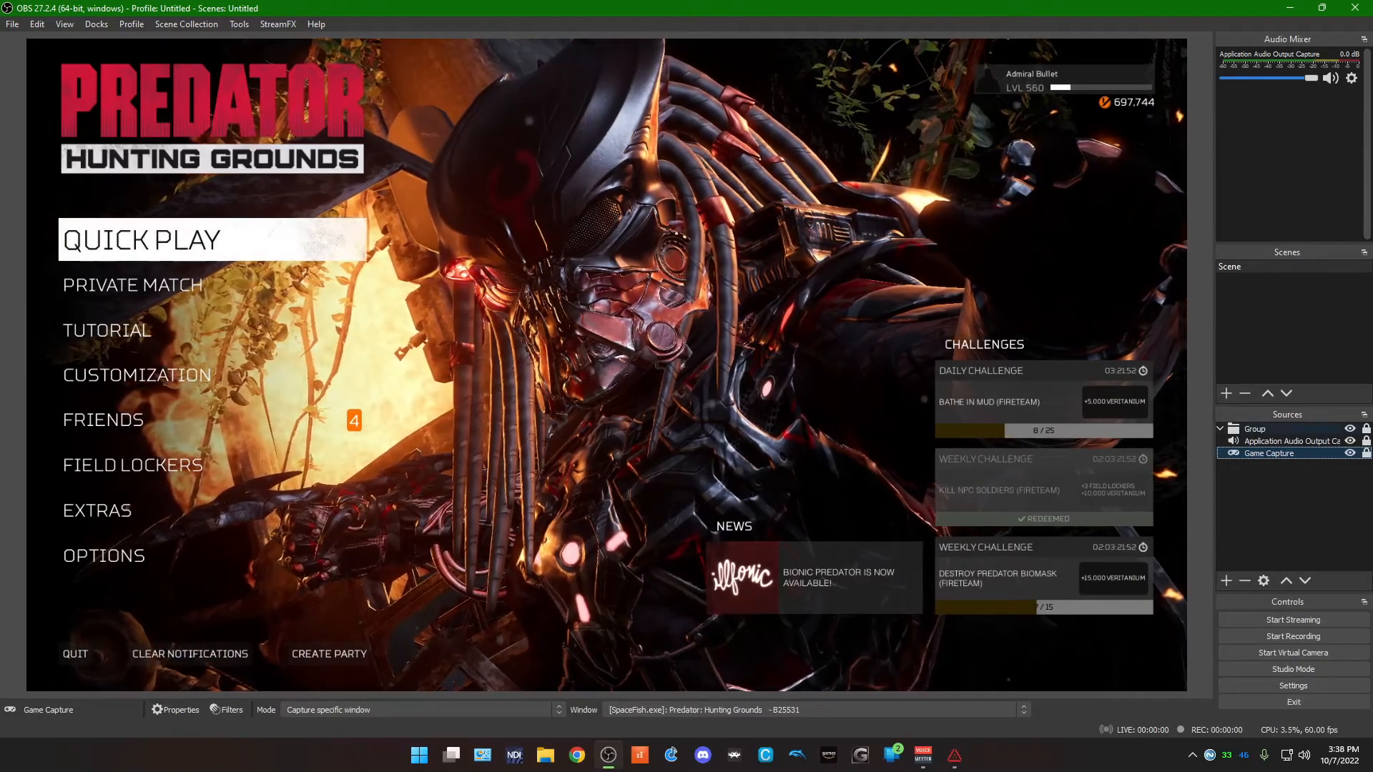
Set the Application Audio Output Capture's window to [SpaceFish.exe]: Predator: Hunting Grounds, close its properties and deselect the source.
{"action": "left_click", "coordinate": [1292, 442]}
{"action": "double_click", "coordinate": [1292, 442]}
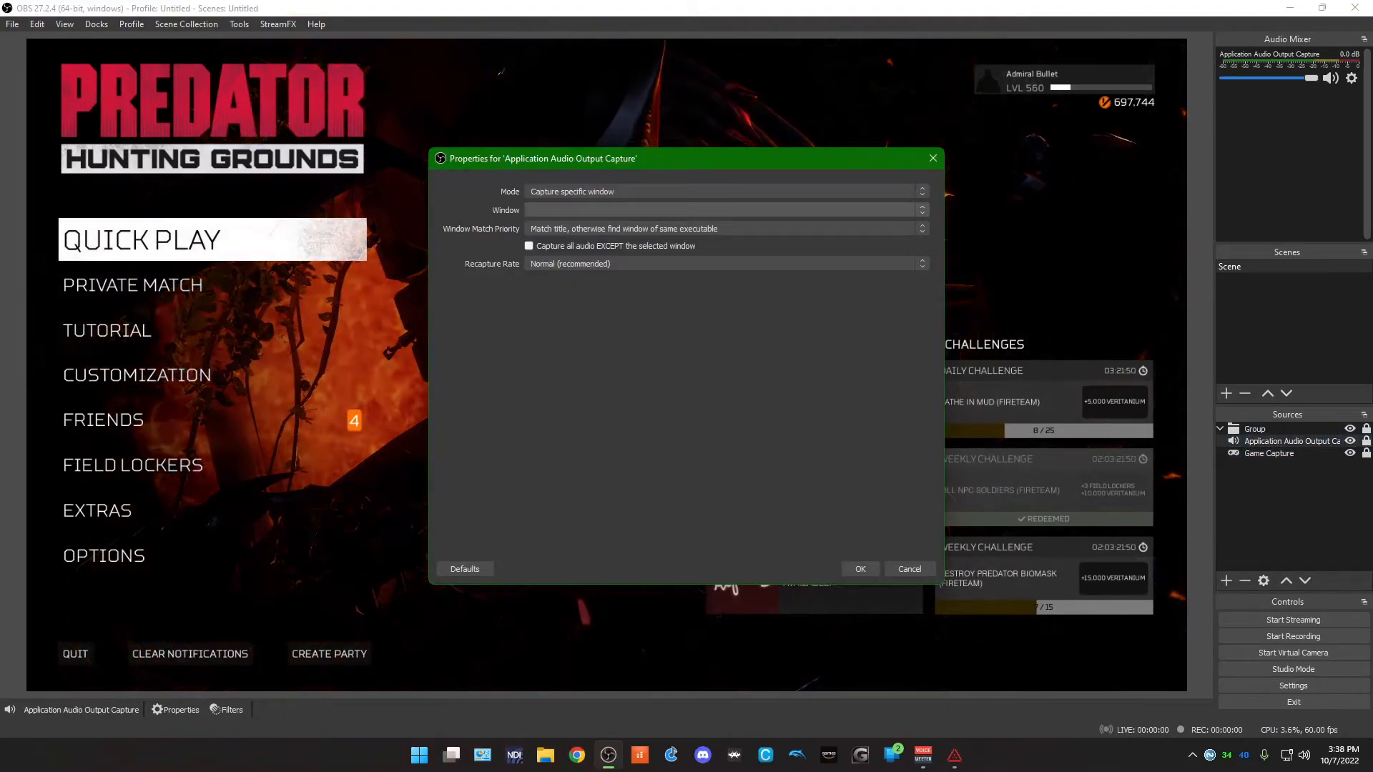
{"action": "left_click", "coordinate": [726, 210]}
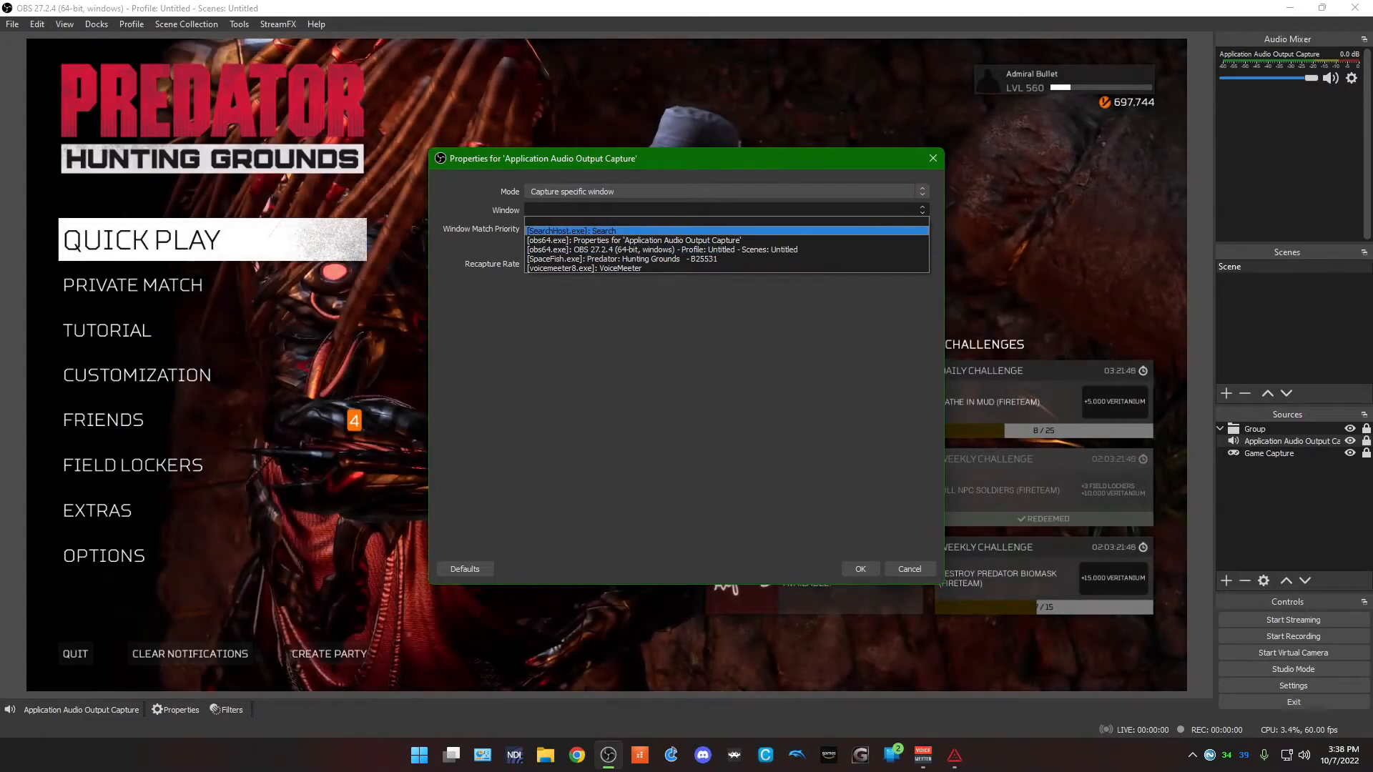
{"action": "left_click", "coordinate": [686, 259]}
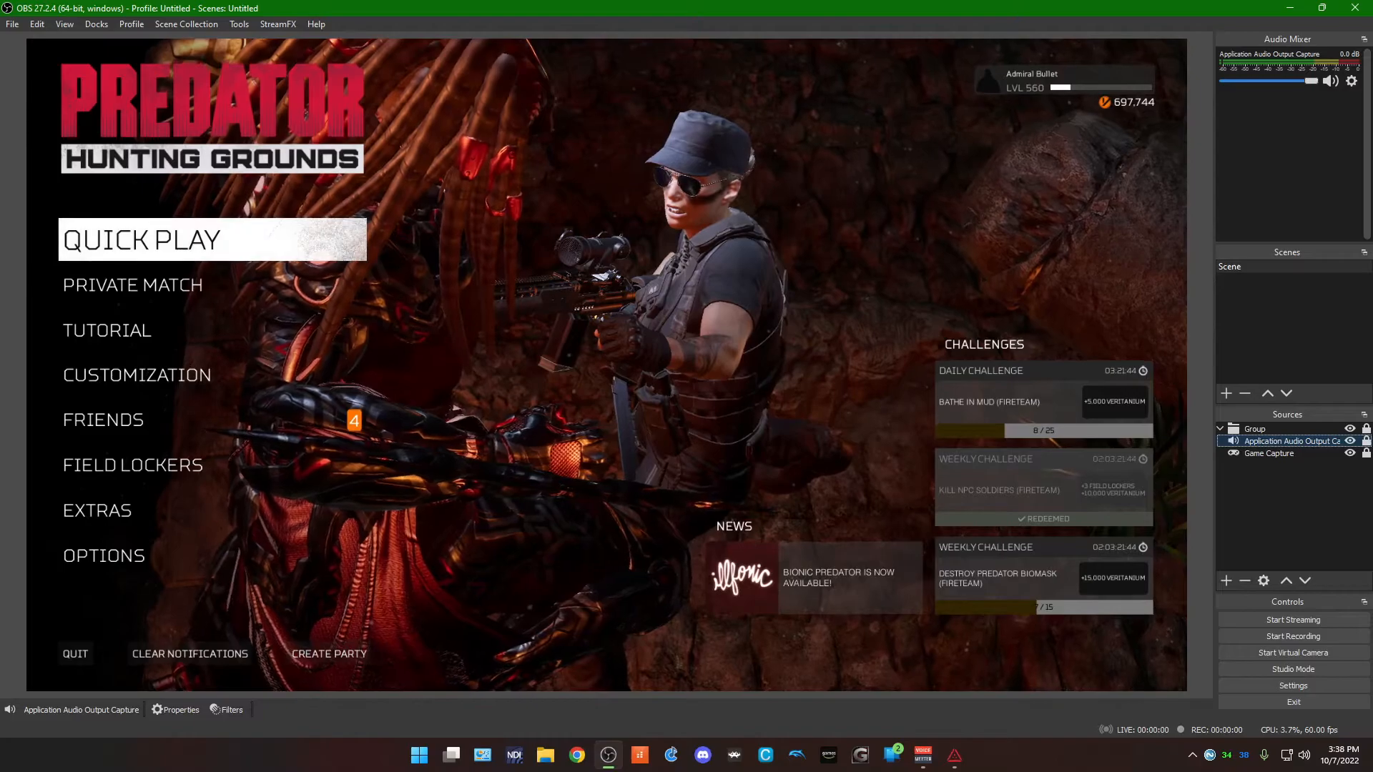
{"action": "left_click", "coordinate": [1293, 511]}
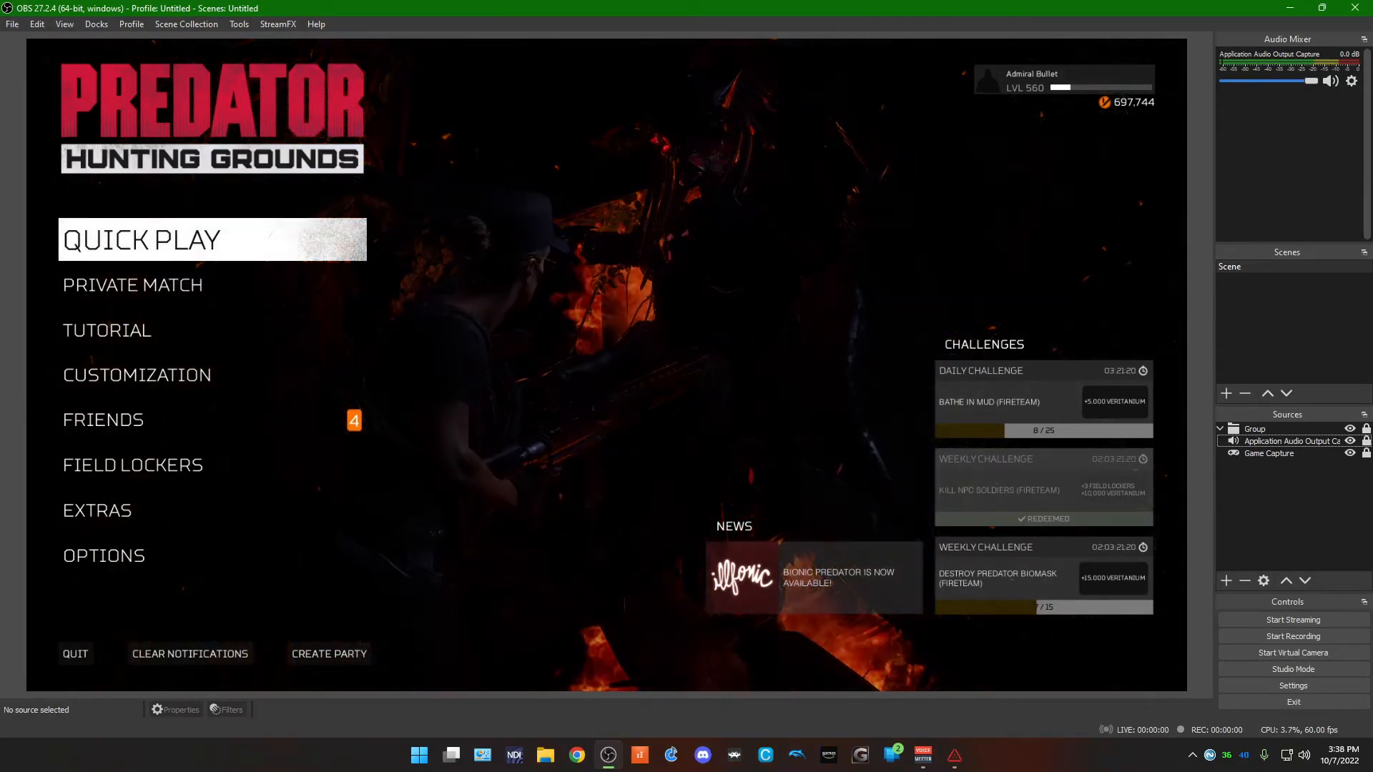
Collapse the group and add a new NDI Source using PICODEGALLO (Jelou-V) as its source name.
{"action": "left_click", "coordinate": [1220, 429]}
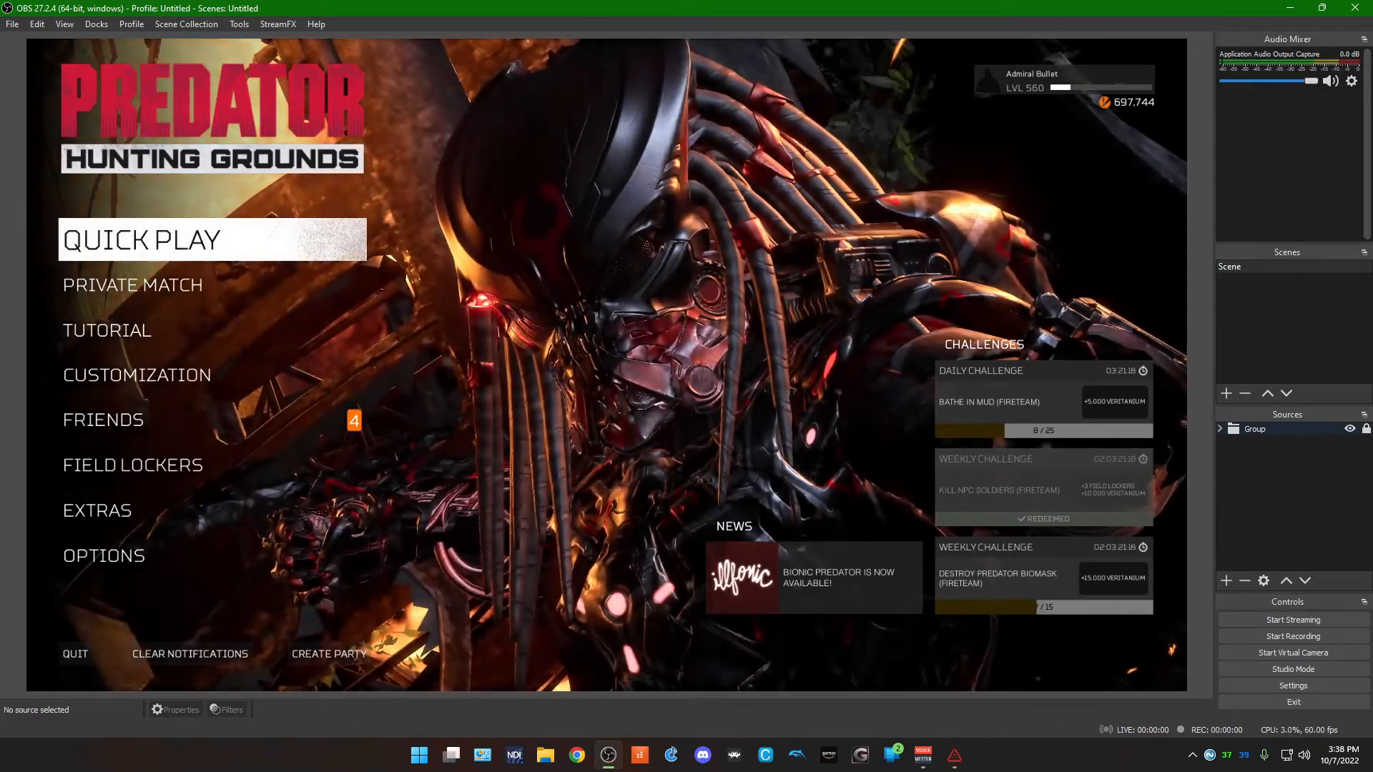
{"action": "right_click", "coordinate": [1231, 494]}
{"action": "mouse_move", "coordinate": [1259, 501]}
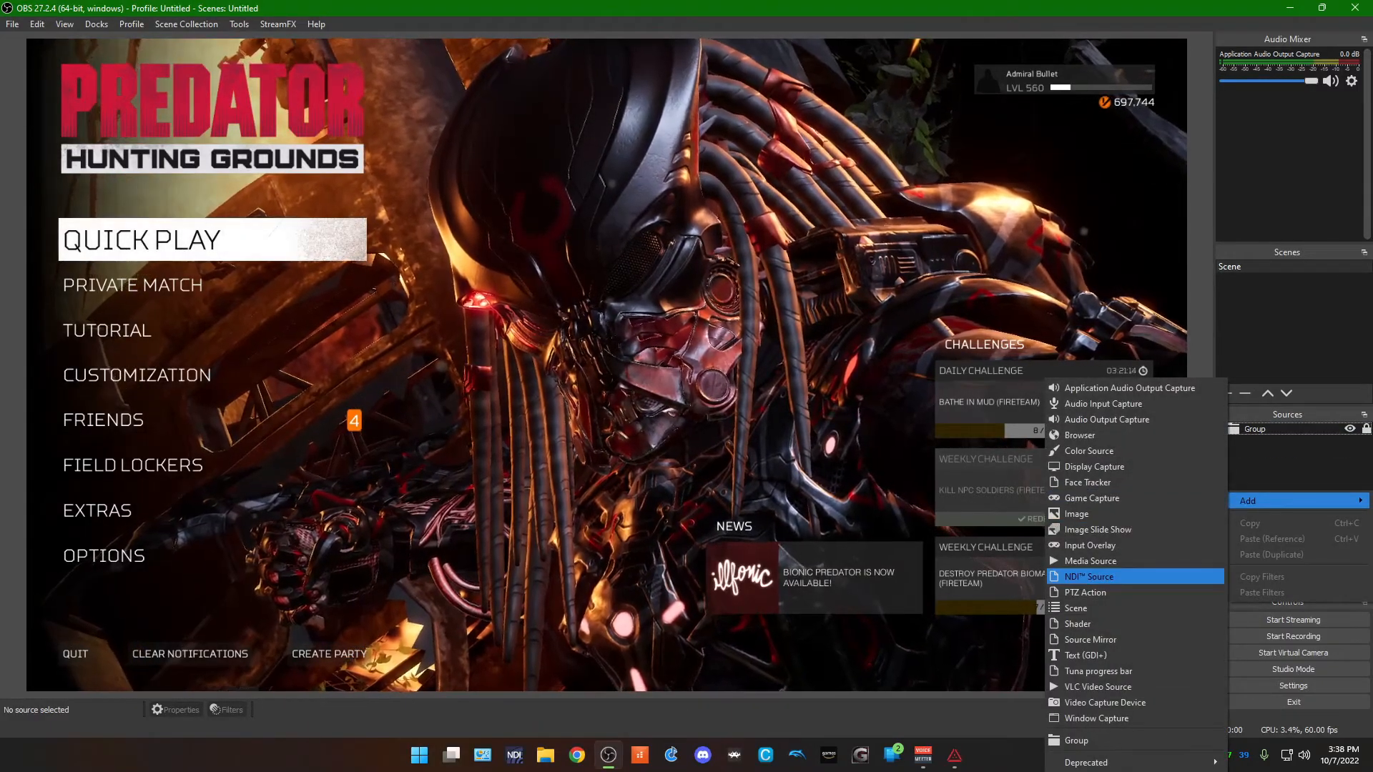
{"action": "left_click", "coordinate": [1089, 576]}
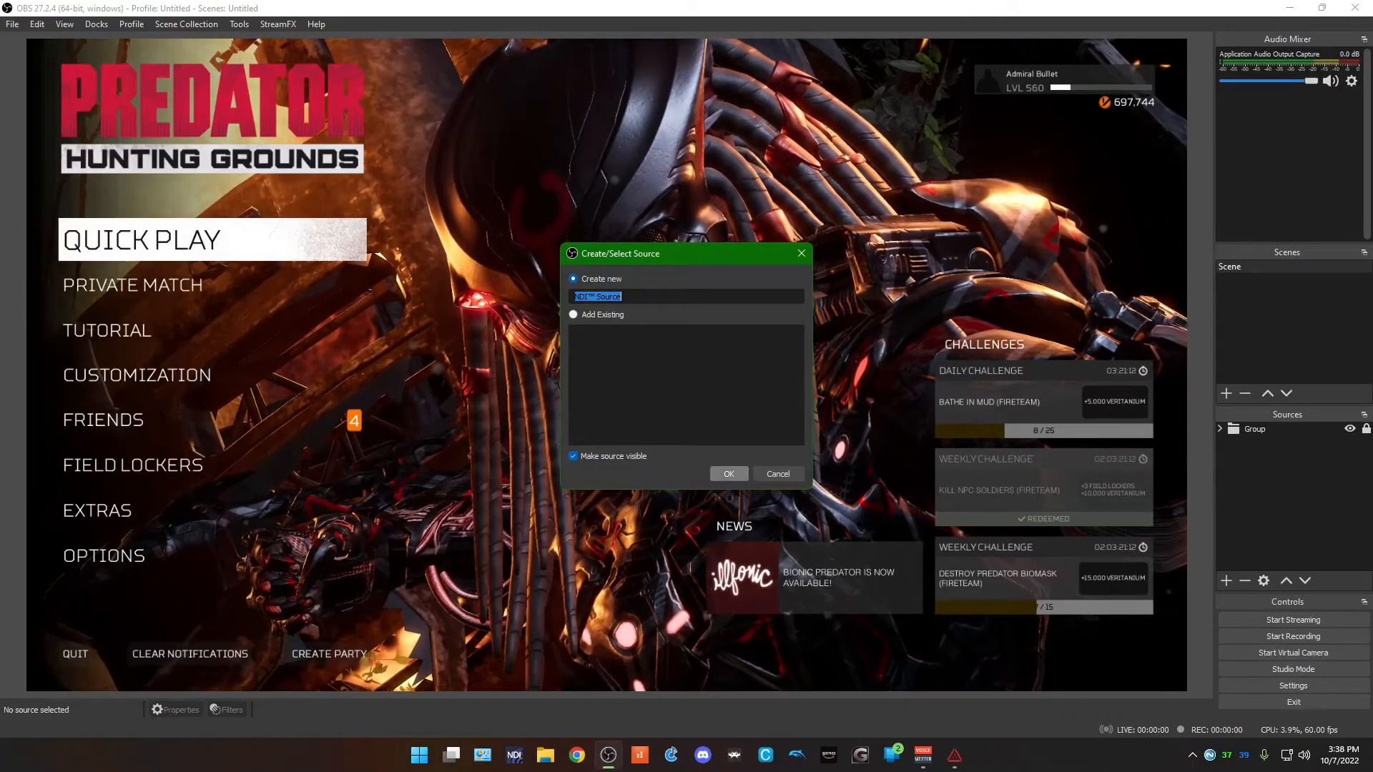
{"action": "key", "text": "Return"}
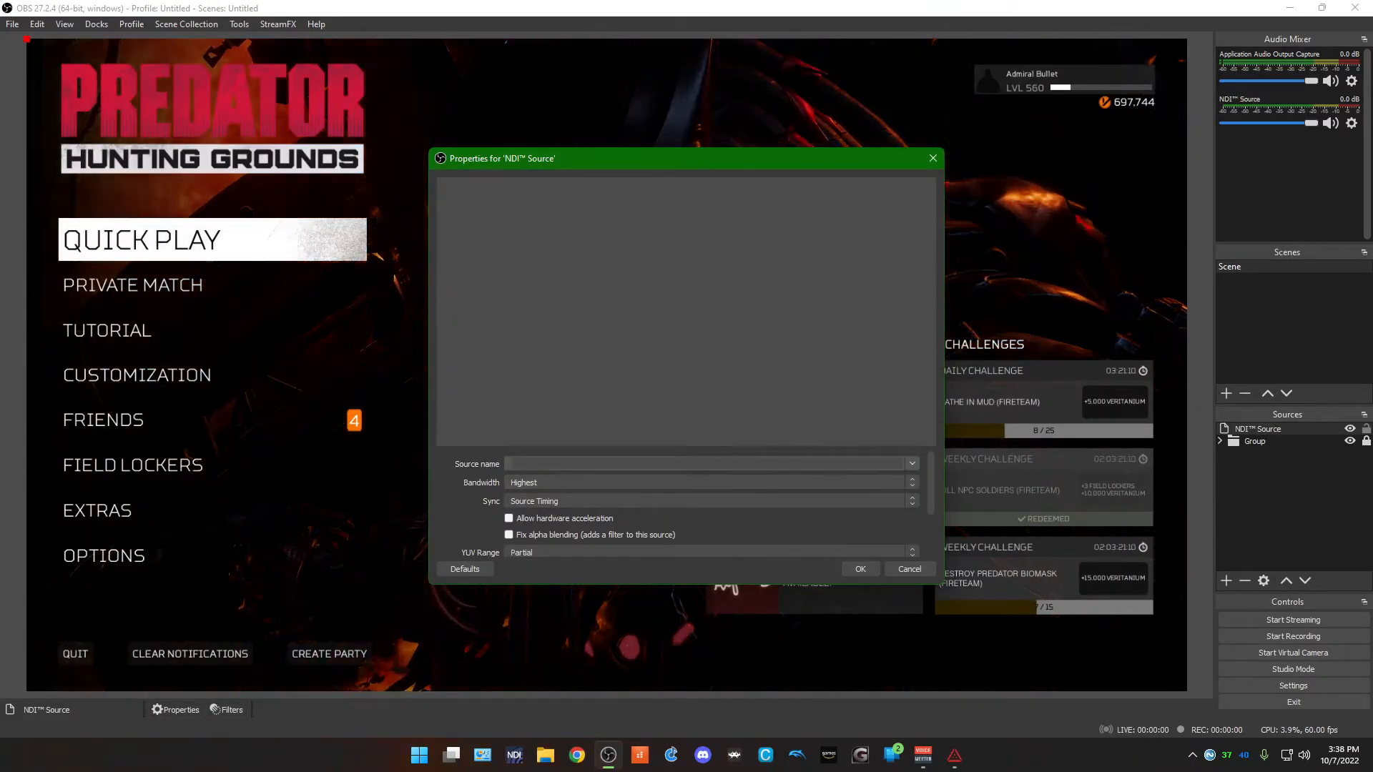
{"action": "left_click", "coordinate": [912, 464]}
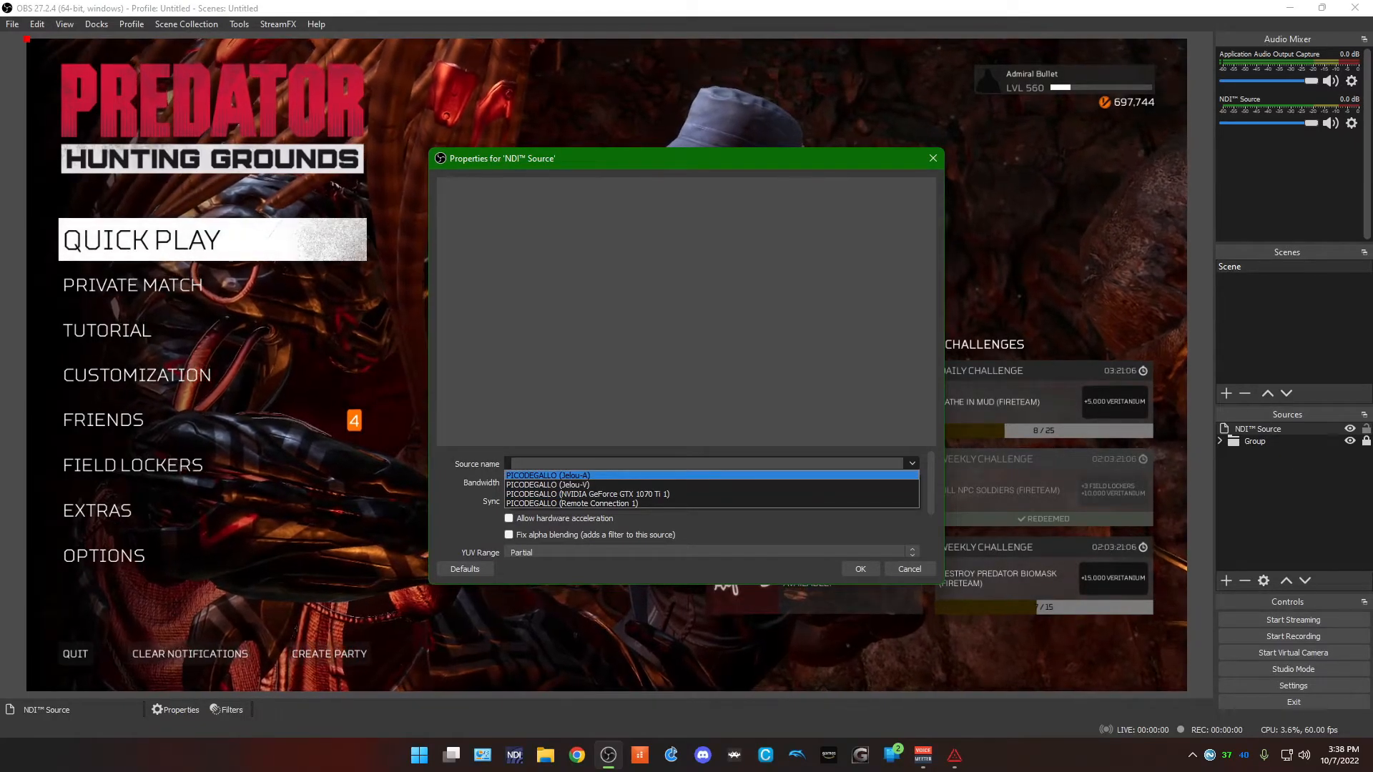
{"action": "key", "text": "Down"}
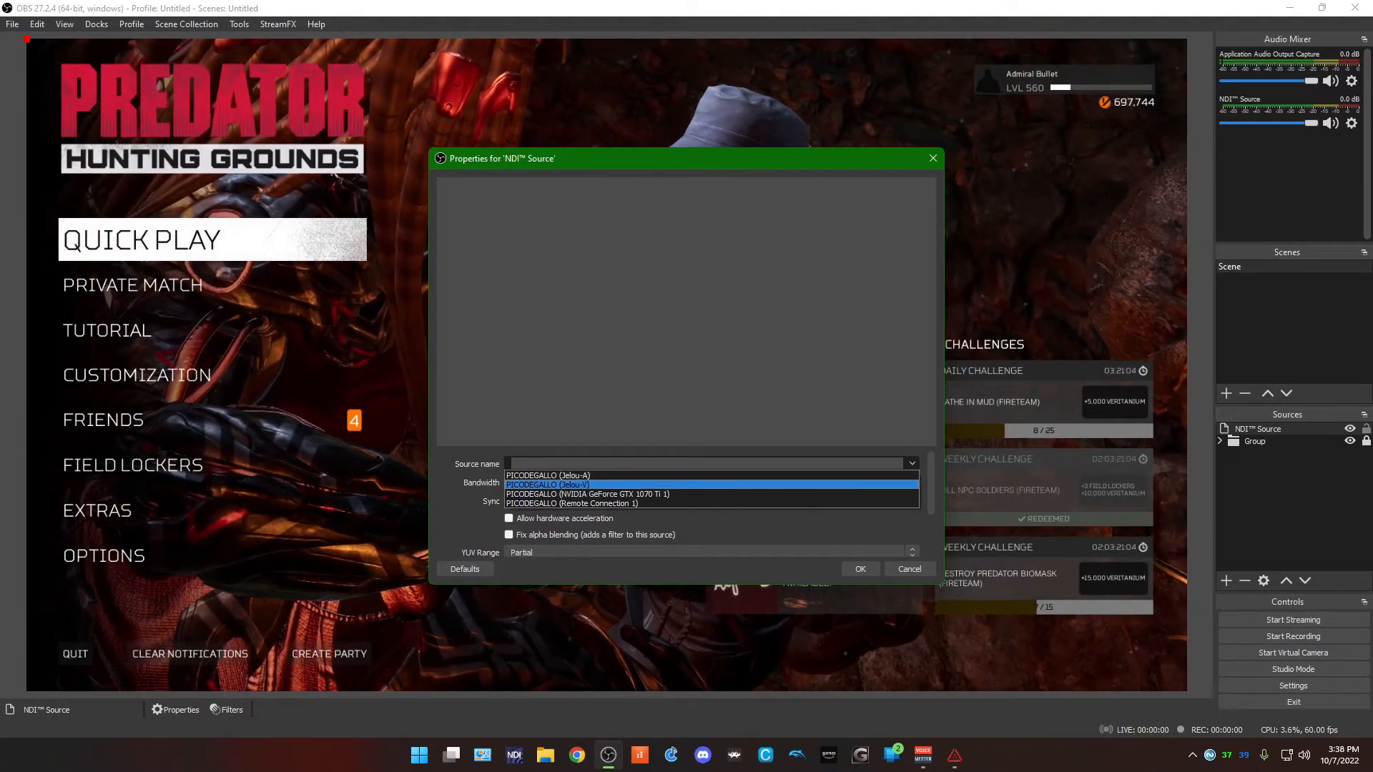
{"action": "key", "text": "Return"}
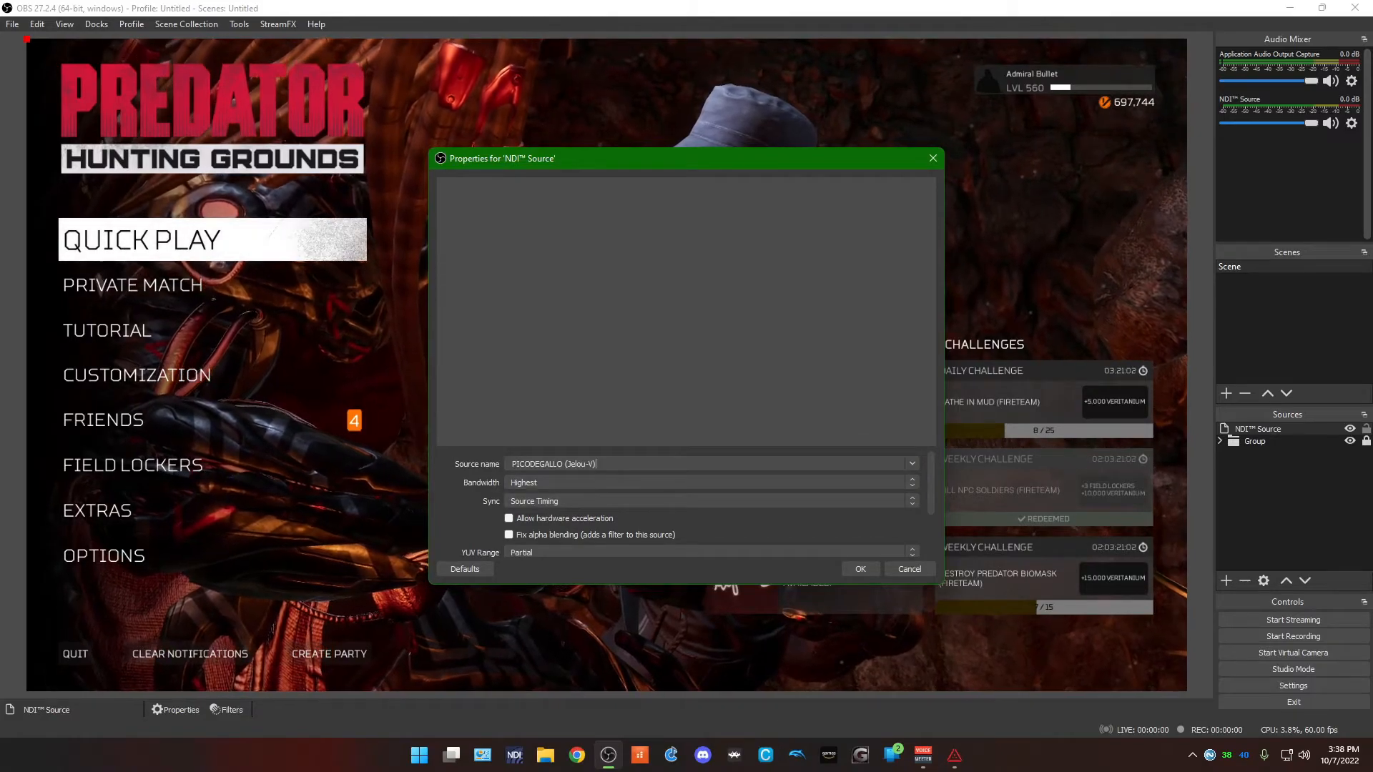
{"action": "key", "text": "Return"}
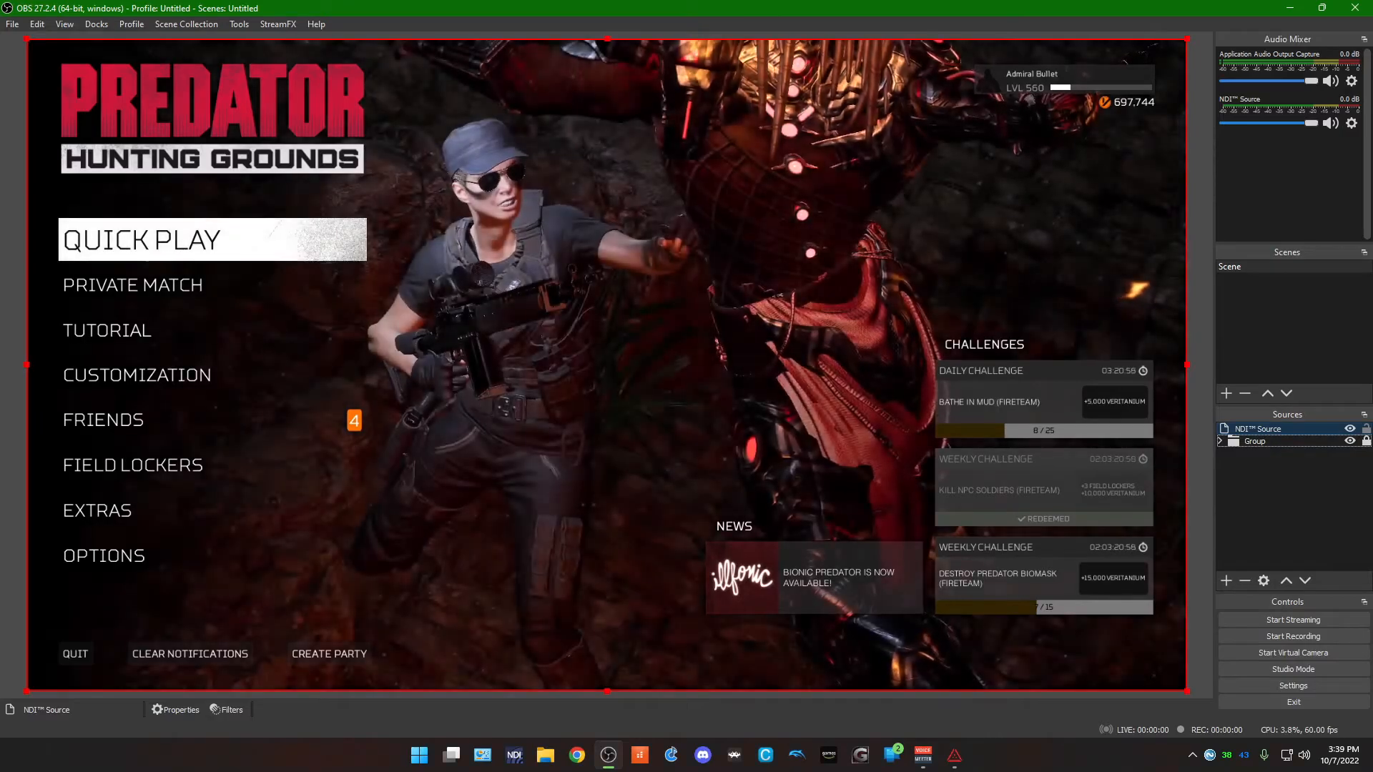
Scale the NDI Source down to under half the canvas width and place it near the canvas centre.
{"action": "left_click_drag", "start_coordinate": [1187, 691], "coordinate": [470, 288]}
{"action": "left_click_drag", "start_coordinate": [322, 200], "coordinate": [597, 373]}
{"action": "left_click_drag", "start_coordinate": [523, 336], "coordinate": [591, 300]}
Expand and unlock the group, shift it diagonally across the canvas and move it back to fill the canvas.
{"action": "left_click", "coordinate": [1252, 441]}
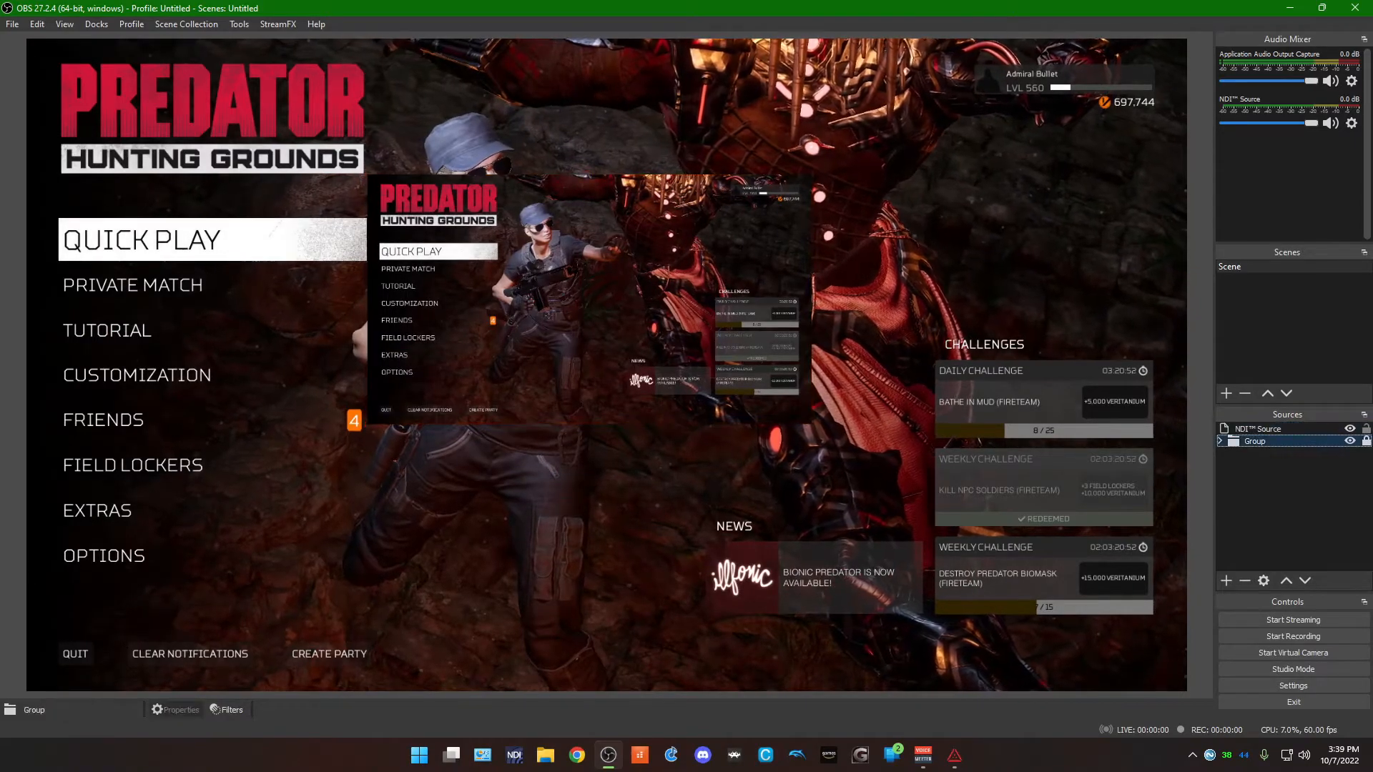
{"action": "left_click", "coordinate": [1220, 441]}
{"action": "left_click", "coordinate": [1367, 441]}
{"action": "left_click_drag", "start_coordinate": [644, 357], "coordinate": [720, 429]}
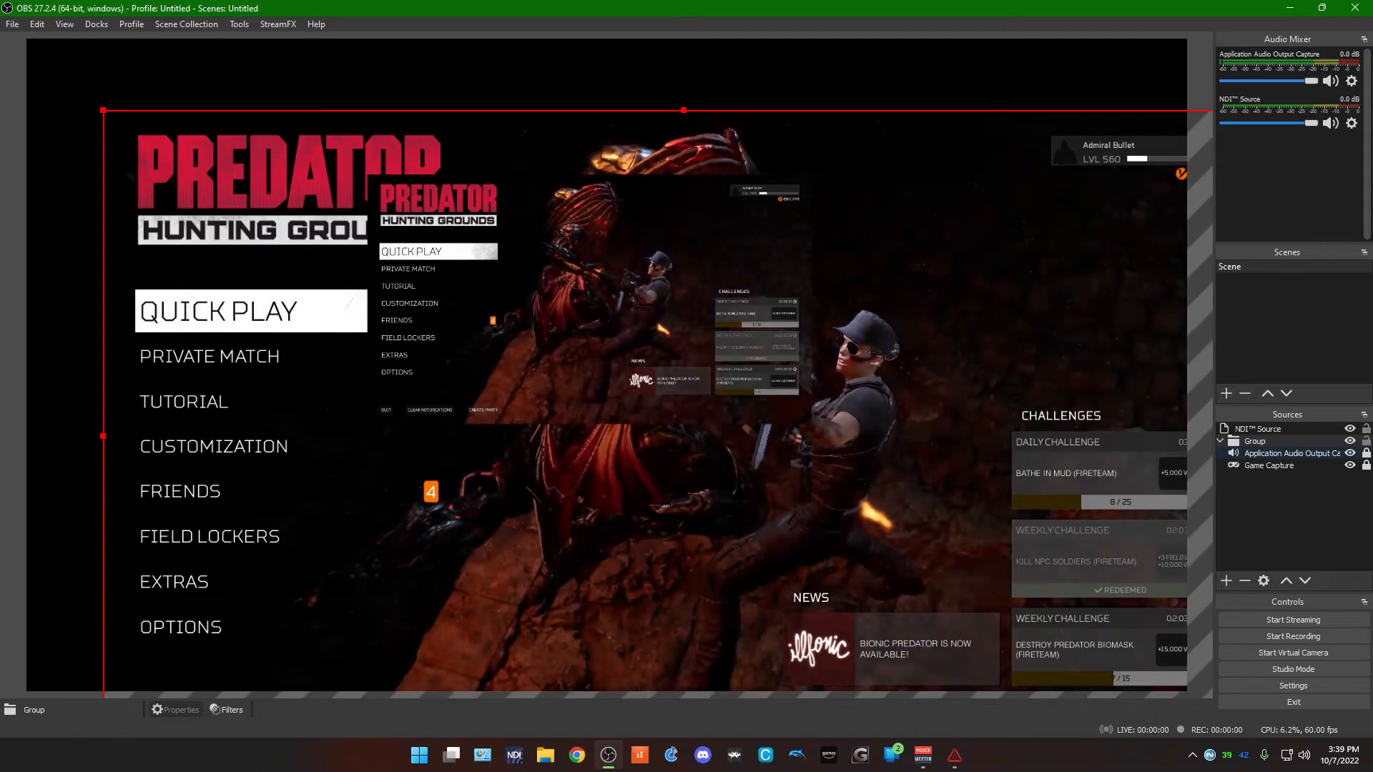
{"action": "left_click_drag", "start_coordinate": [684, 487], "coordinate": [607, 415]}
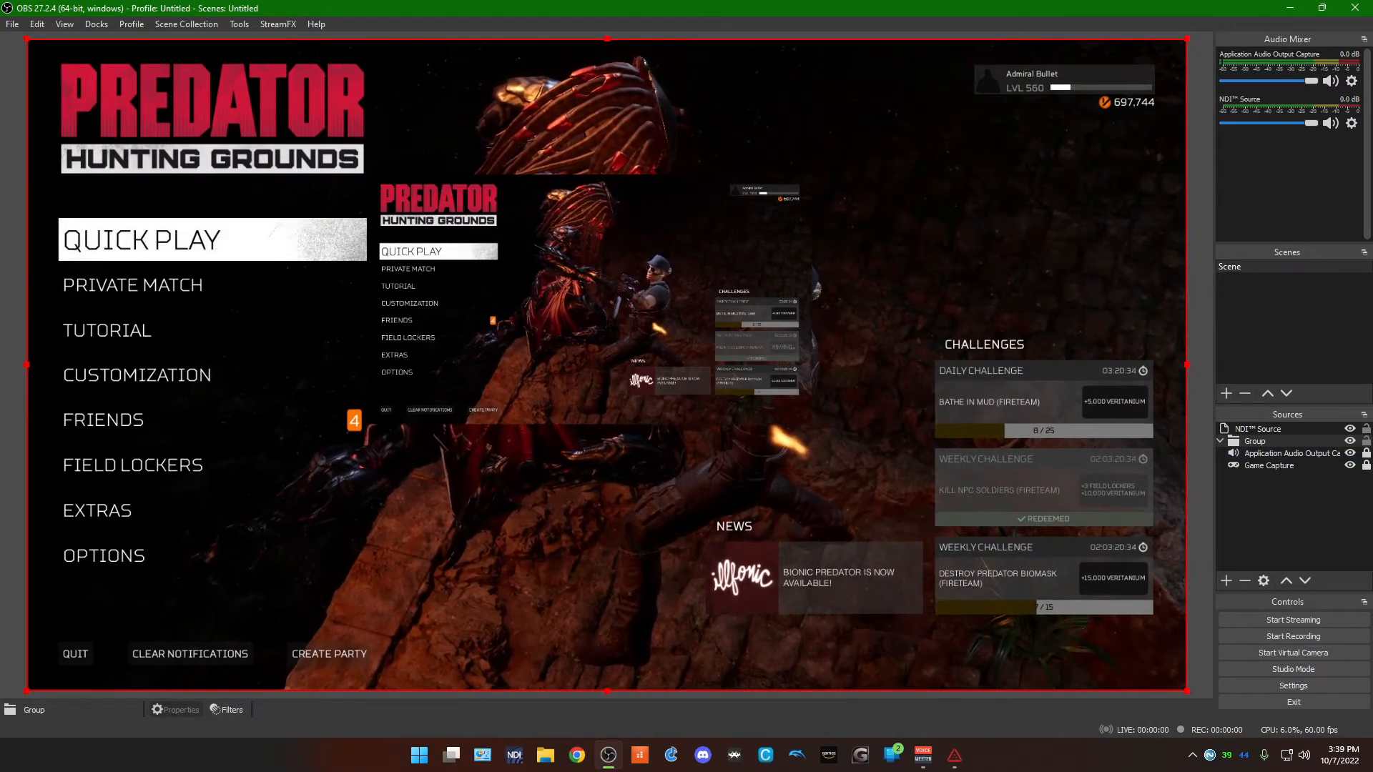
Move the scaled-down NDI Source diagonally across the canvas, then remove it from the scene.
{"action": "left_click", "coordinate": [810, 293]}
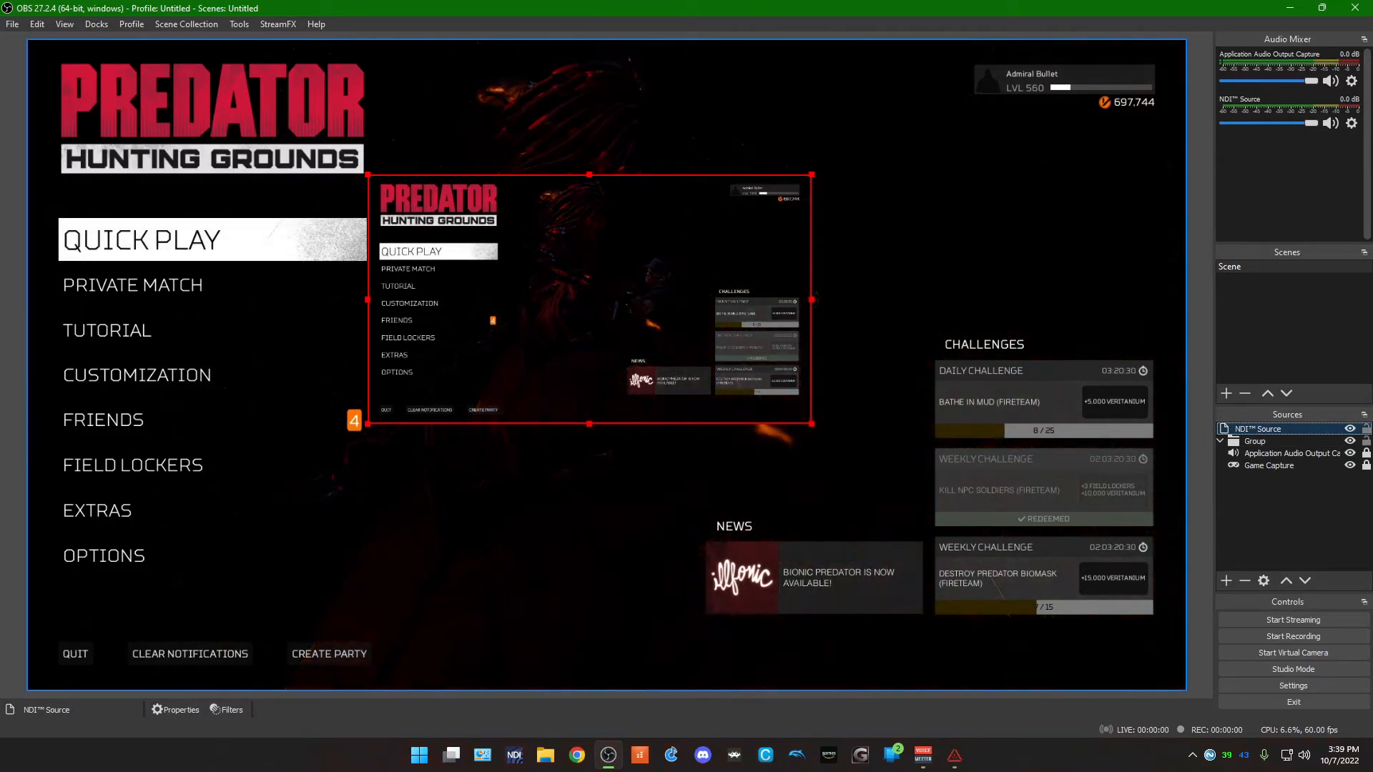
{"action": "left_click_drag", "start_coordinate": [589, 299], "coordinate": [666, 351]}
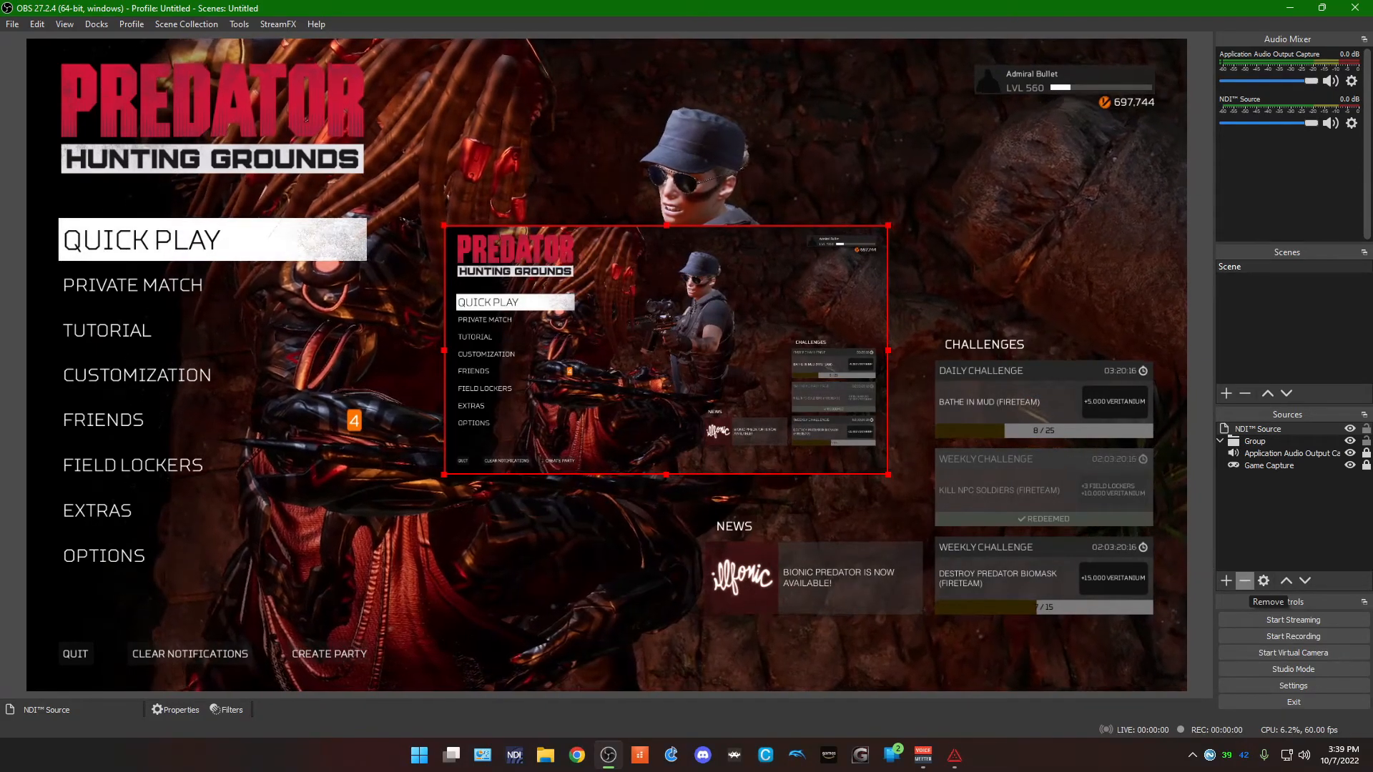
{"action": "left_click", "coordinate": [1245, 581]}
{"action": "key", "text": "Return"}
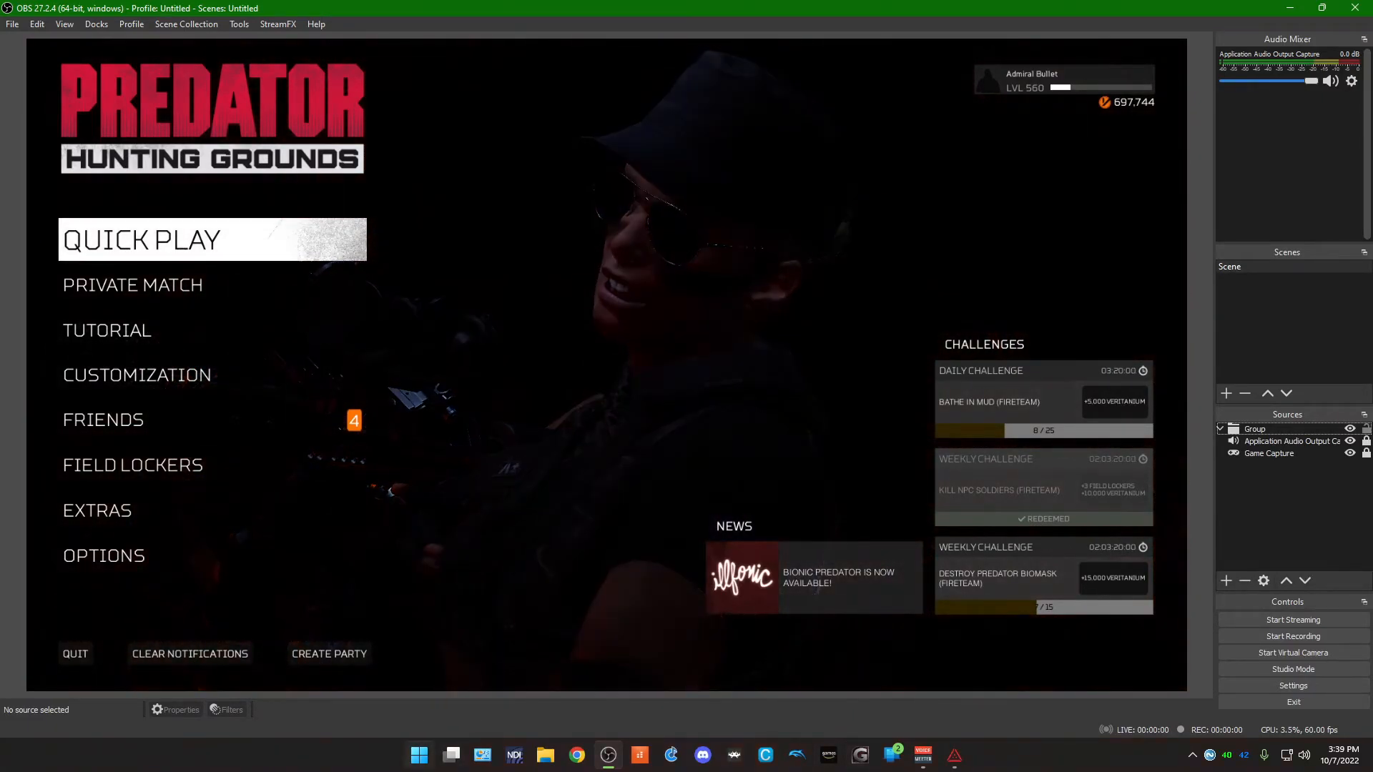
Launch the NDI Bridge app and reposition its window over the OBS canvas.
{"action": "left_click", "coordinate": [420, 755]}
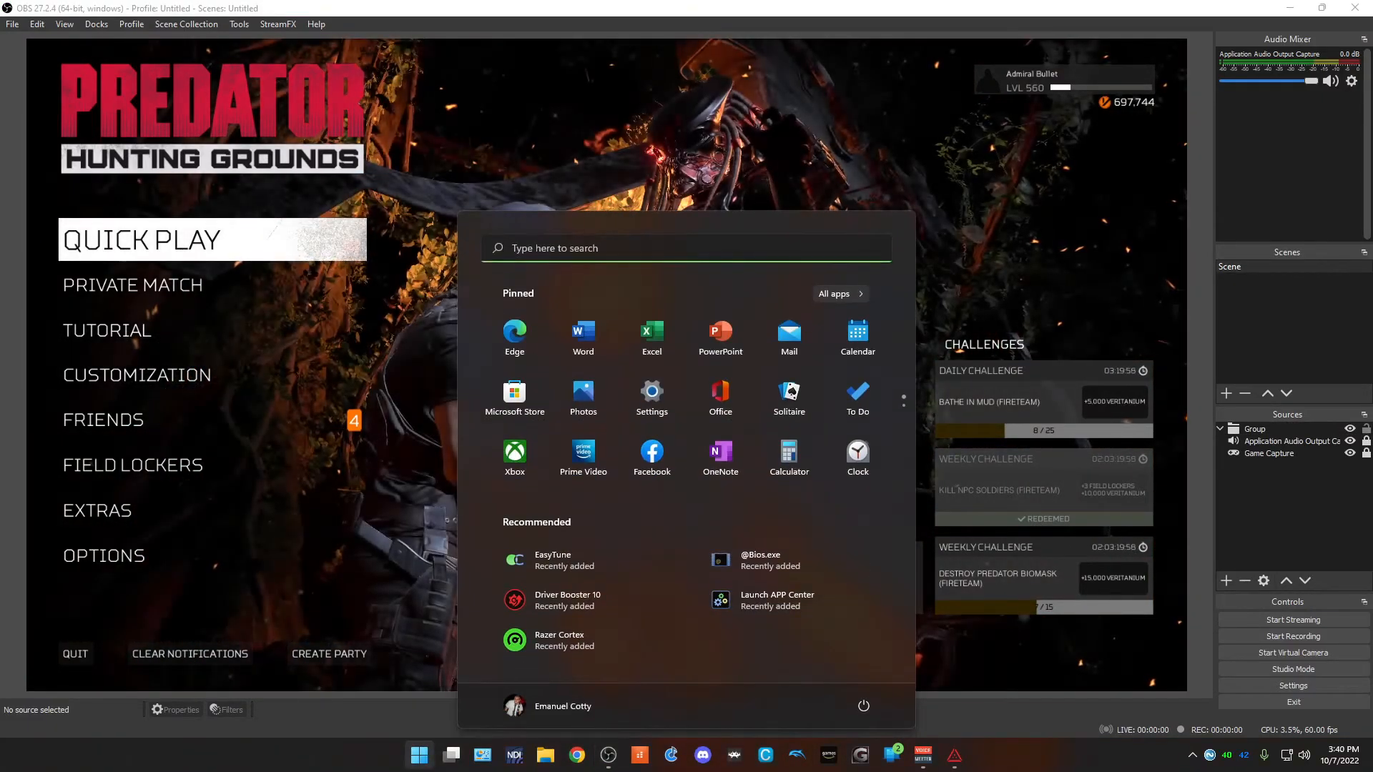
{"action": "type", "text": "bri"}
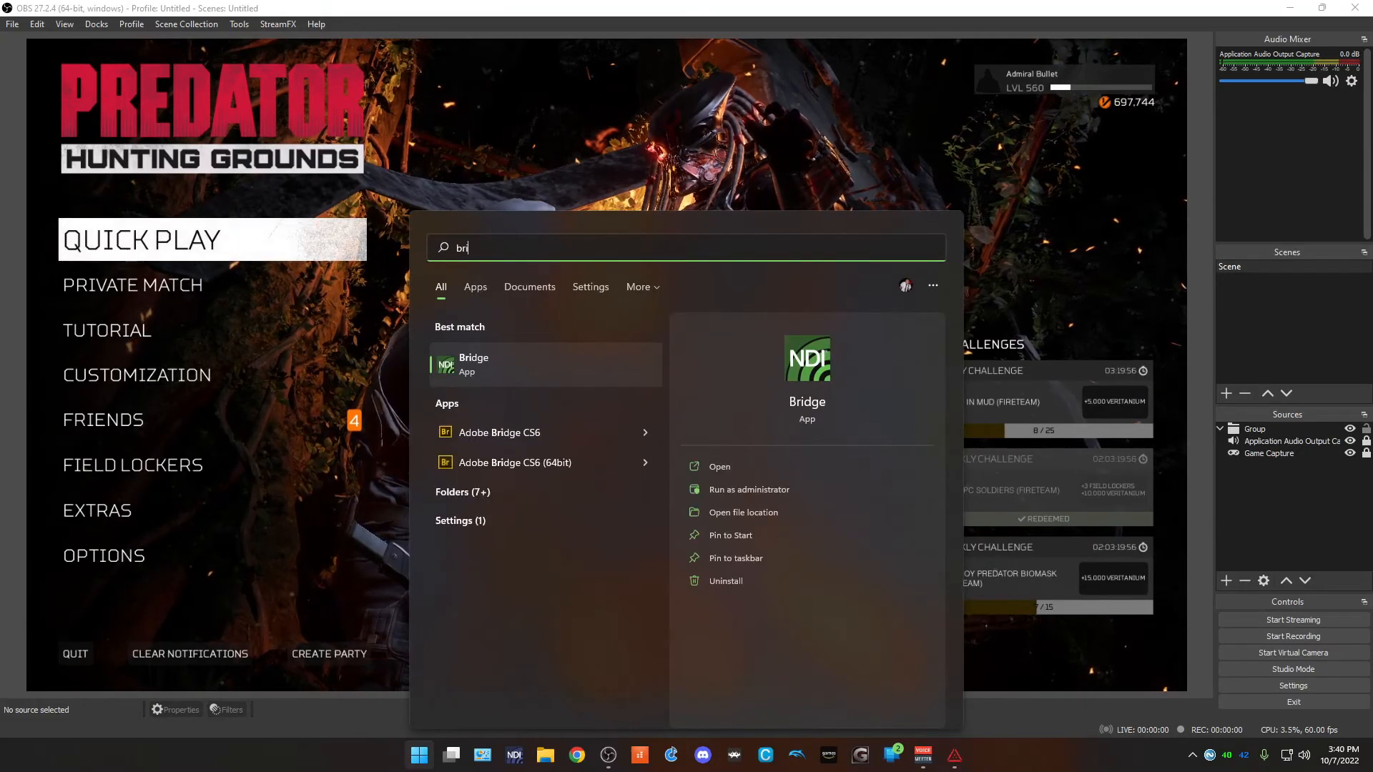
{"action": "key", "text": "Return"}
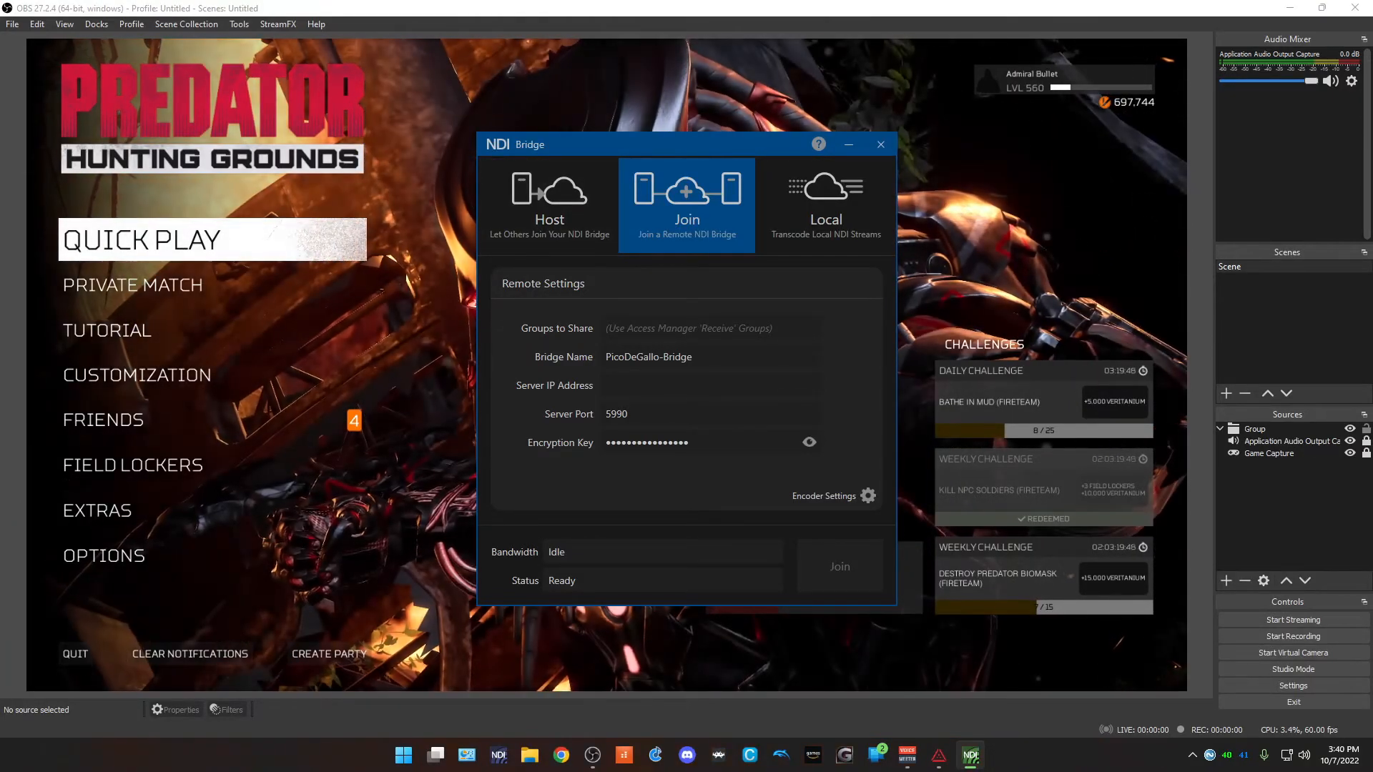
{"action": "left_click_drag", "start_coordinate": [707, 146], "coordinate": [644, 135]}
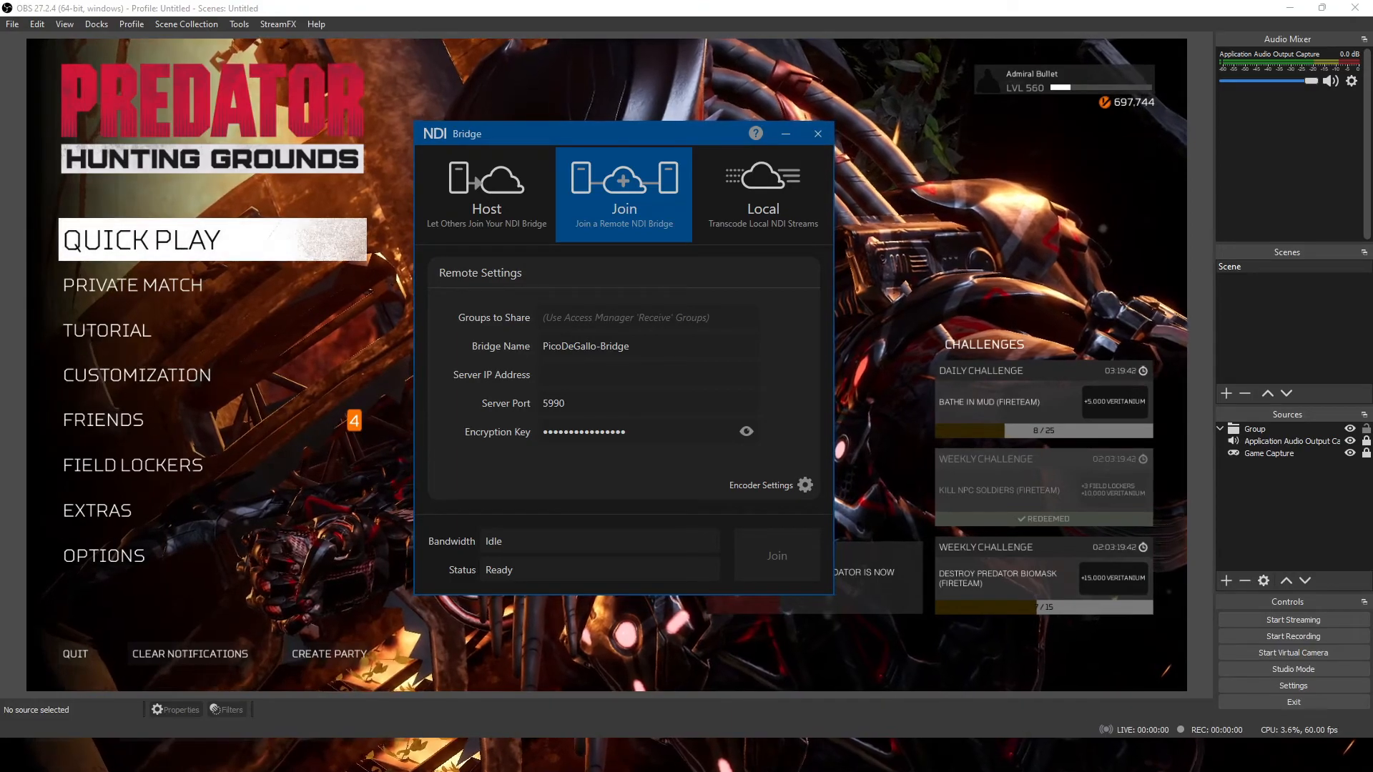
{"action": "left_click_drag", "start_coordinate": [634, 137], "coordinate": [614, 163]}
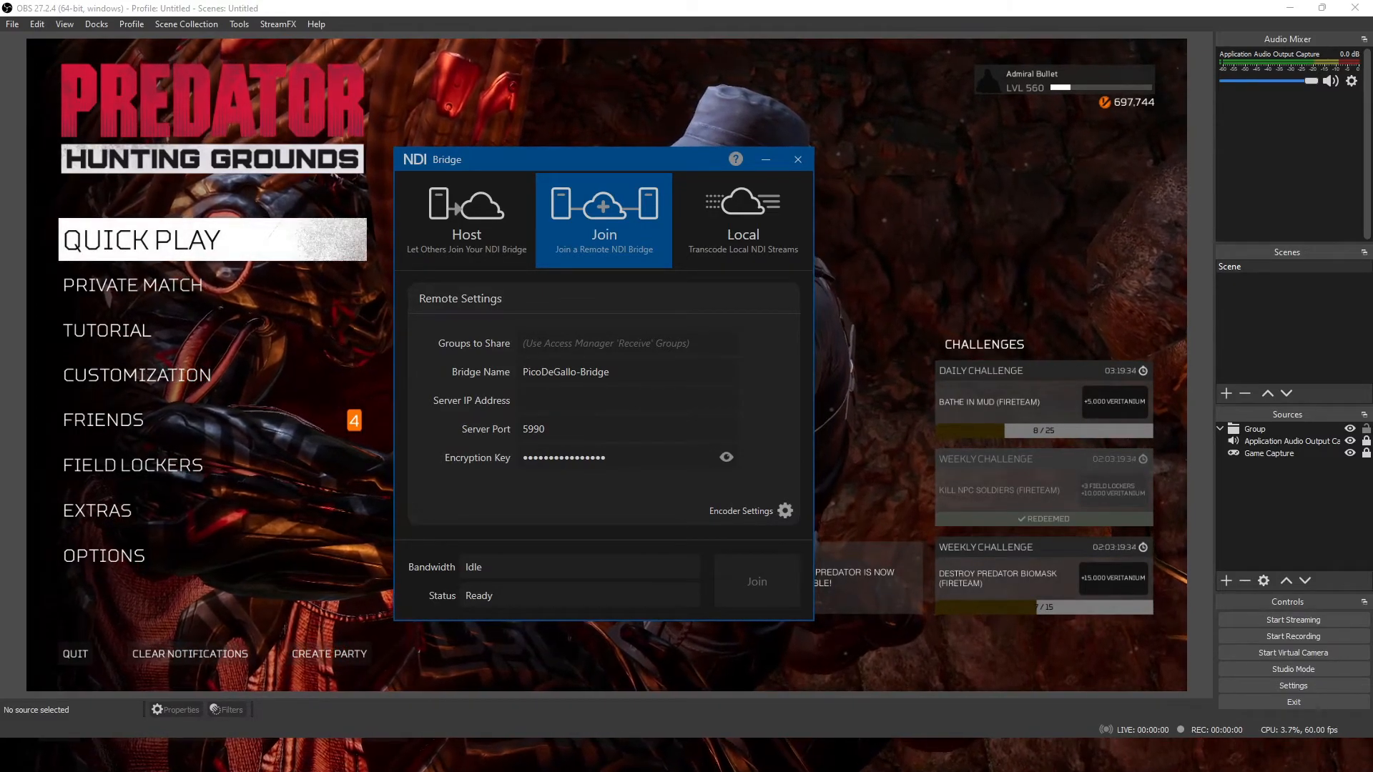
Configure the Join encoder with NDI | HX output, H.264, NDI 4 Compatibility Mode enabled and Low quality, then select the Server IP Address field.
{"action": "left_click", "coordinate": [785, 511]}
{"action": "left_click", "coordinate": [950, 578]}
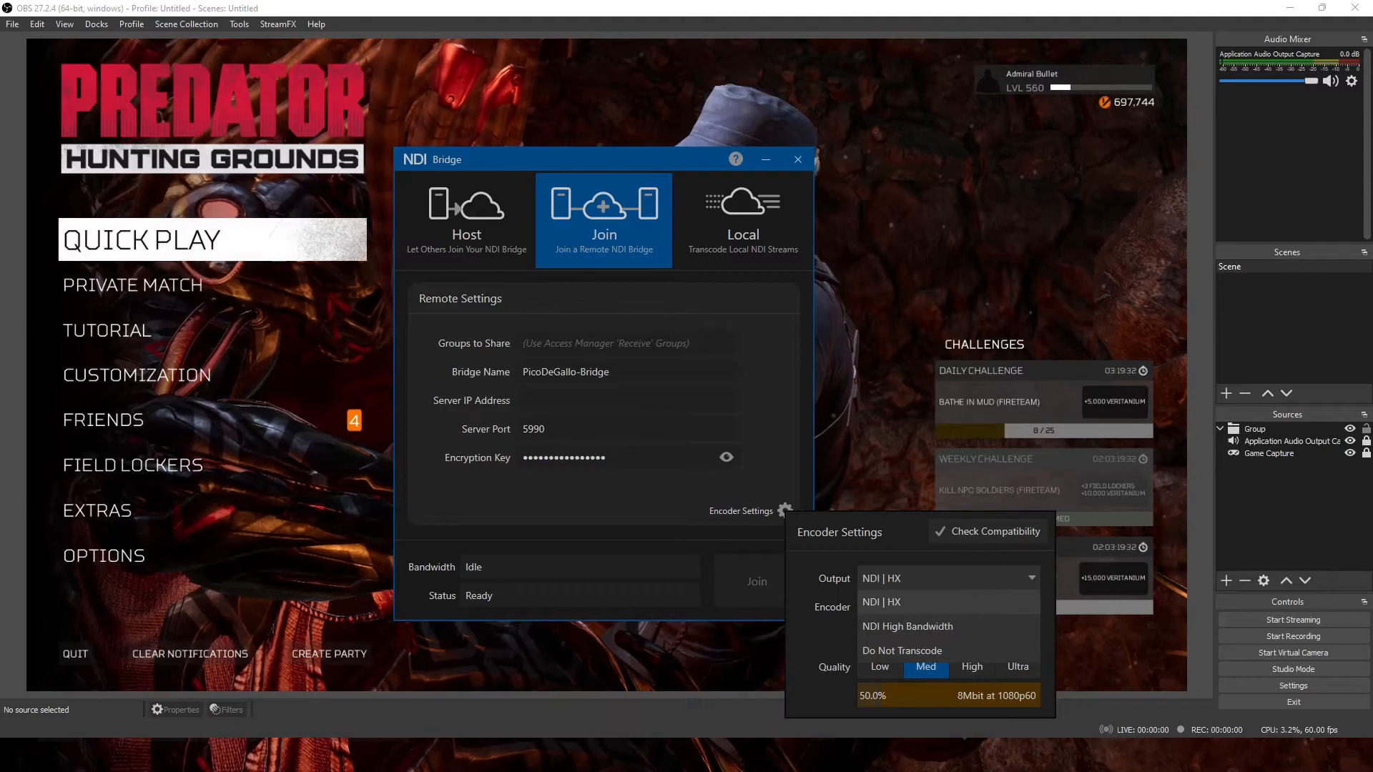
{"action": "left_click", "coordinate": [950, 602]}
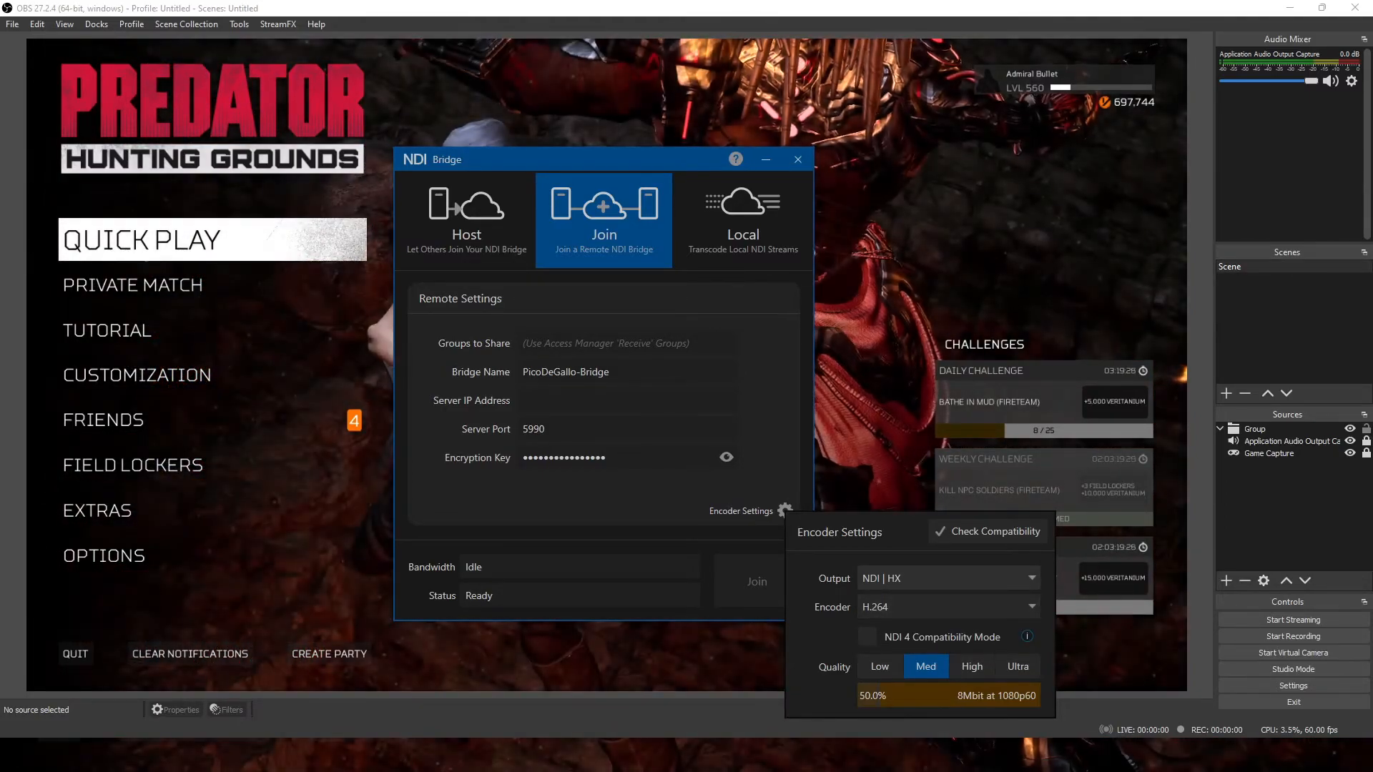
{"action": "left_click", "coordinate": [950, 607]}
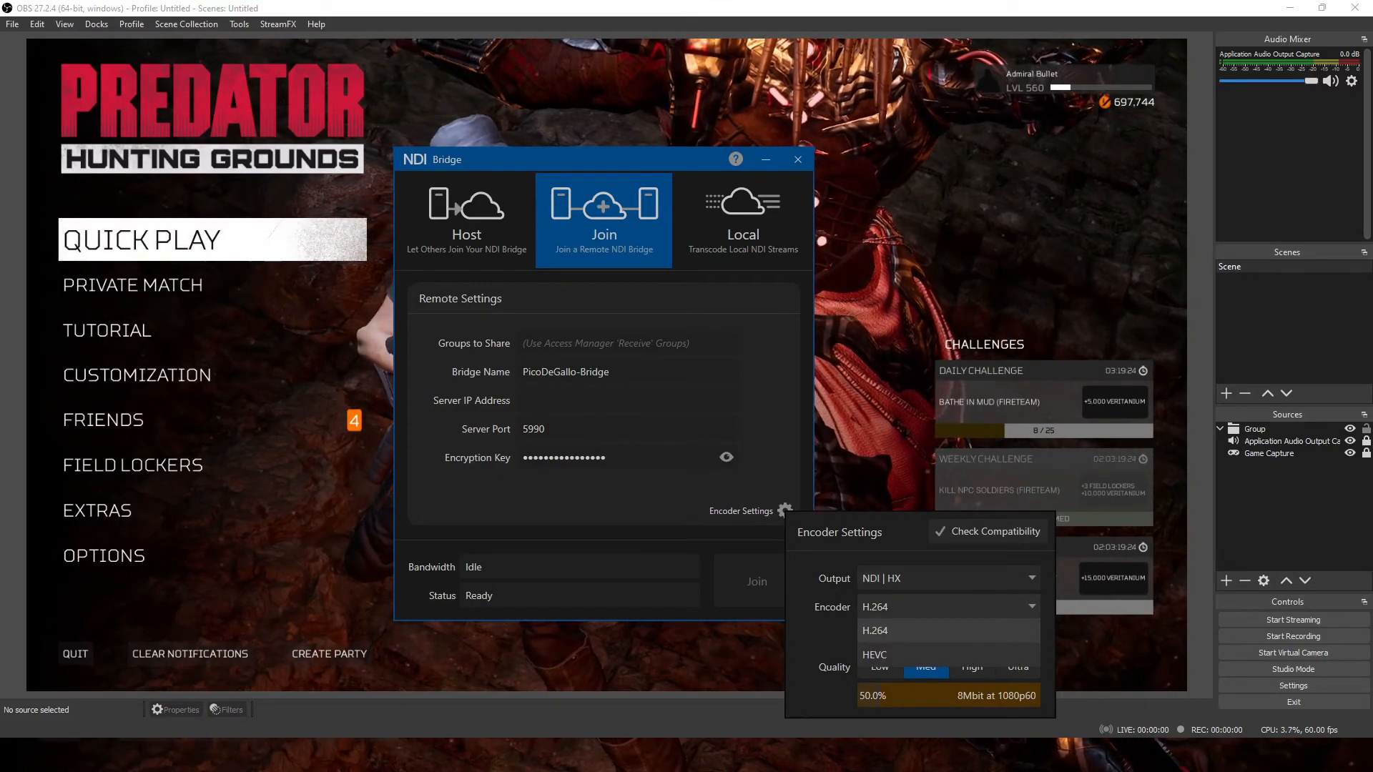
{"action": "left_click", "coordinate": [950, 631]}
{"action": "left_click", "coordinate": [950, 607]}
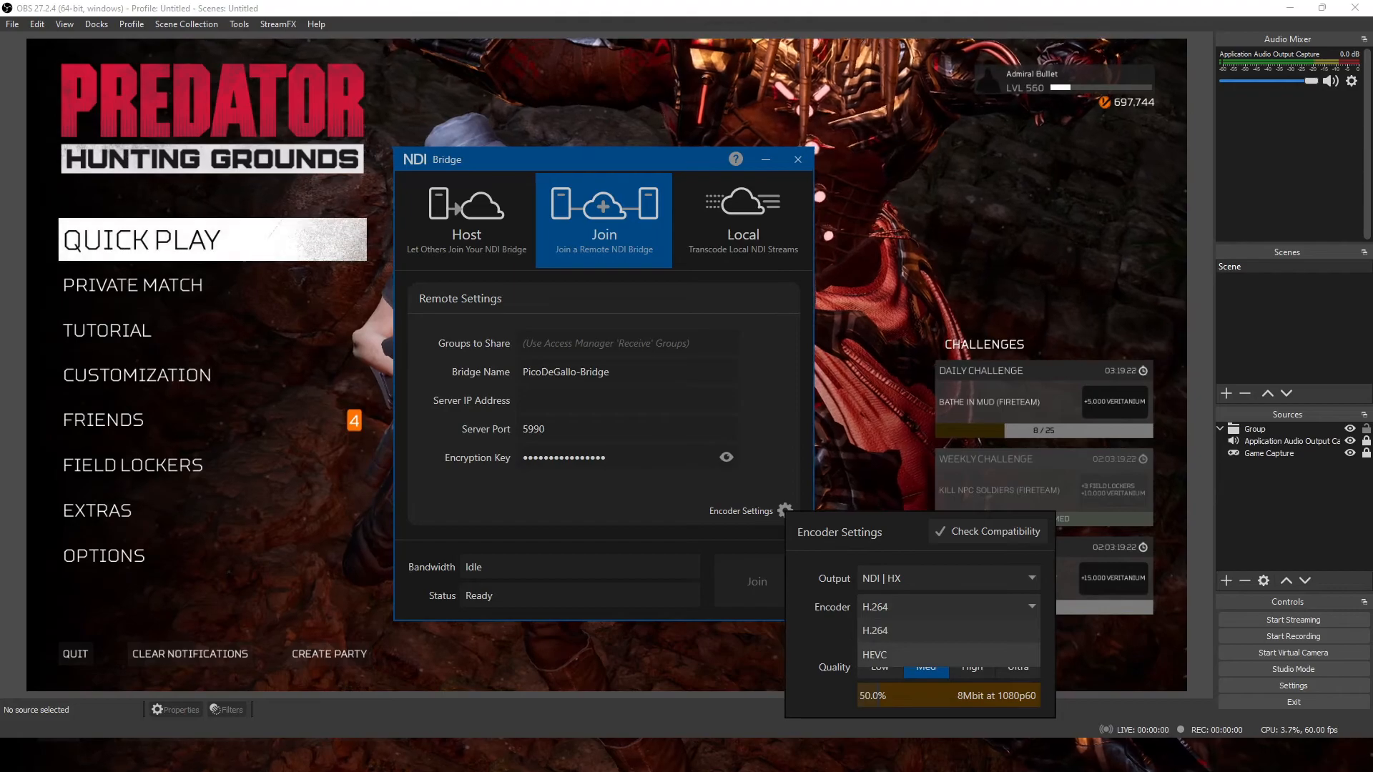
{"action": "key", "text": "Return"}
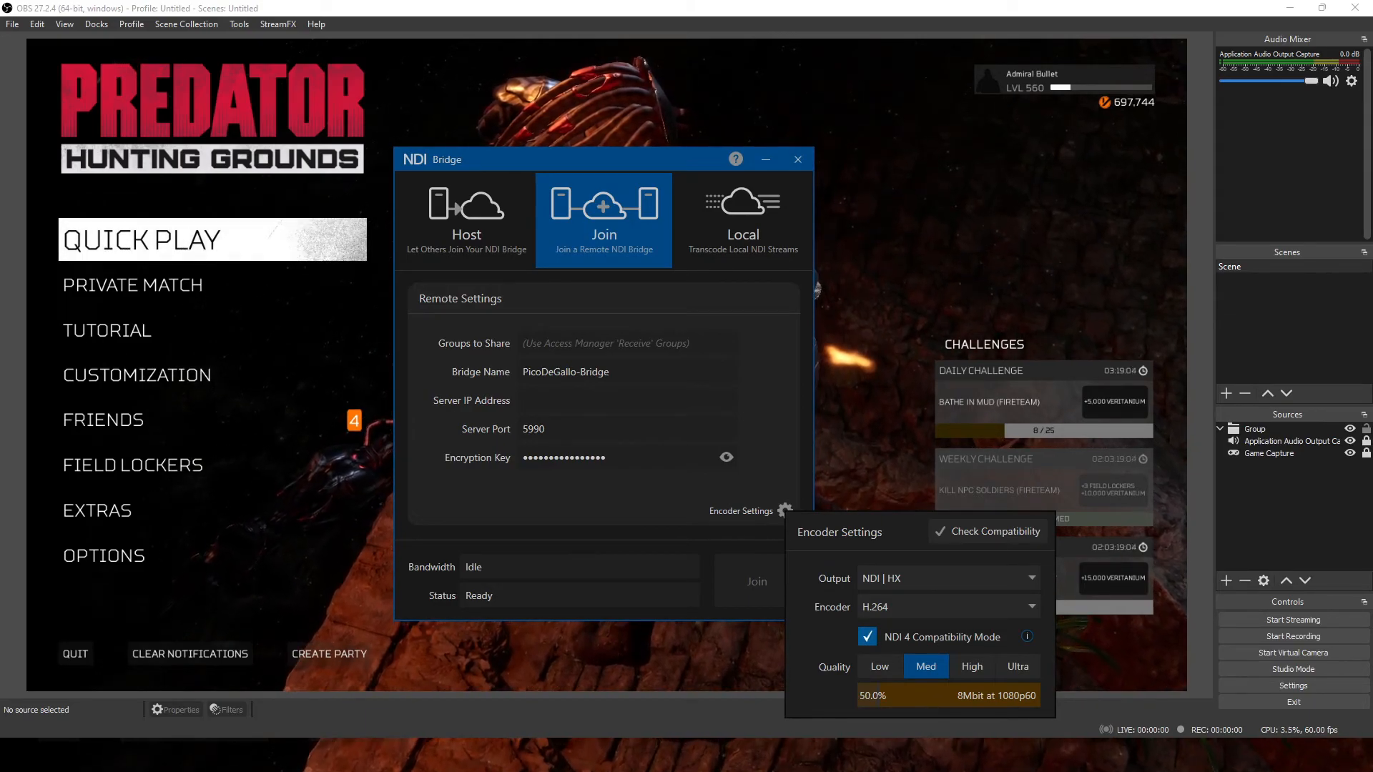
{"action": "left_click", "coordinate": [879, 666]}
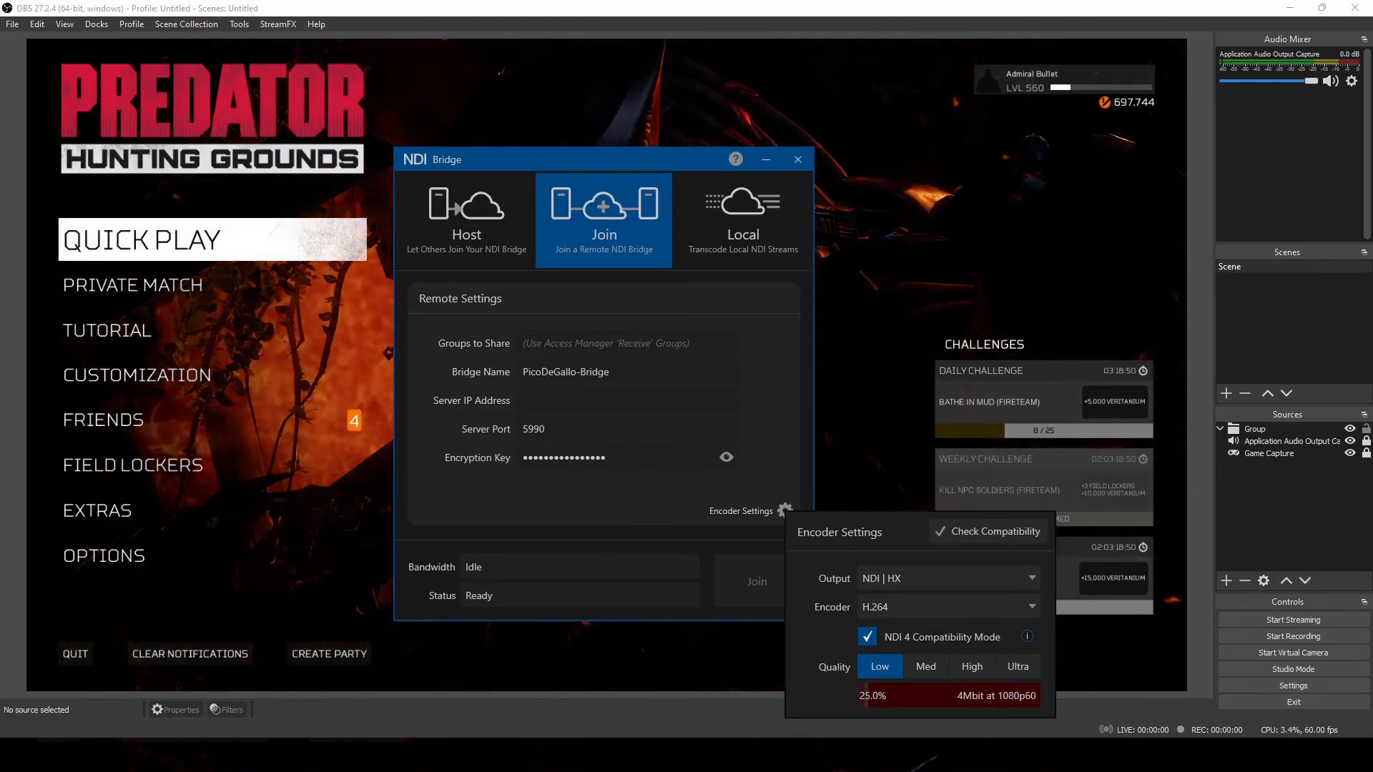
{"action": "key", "text": "Escape"}
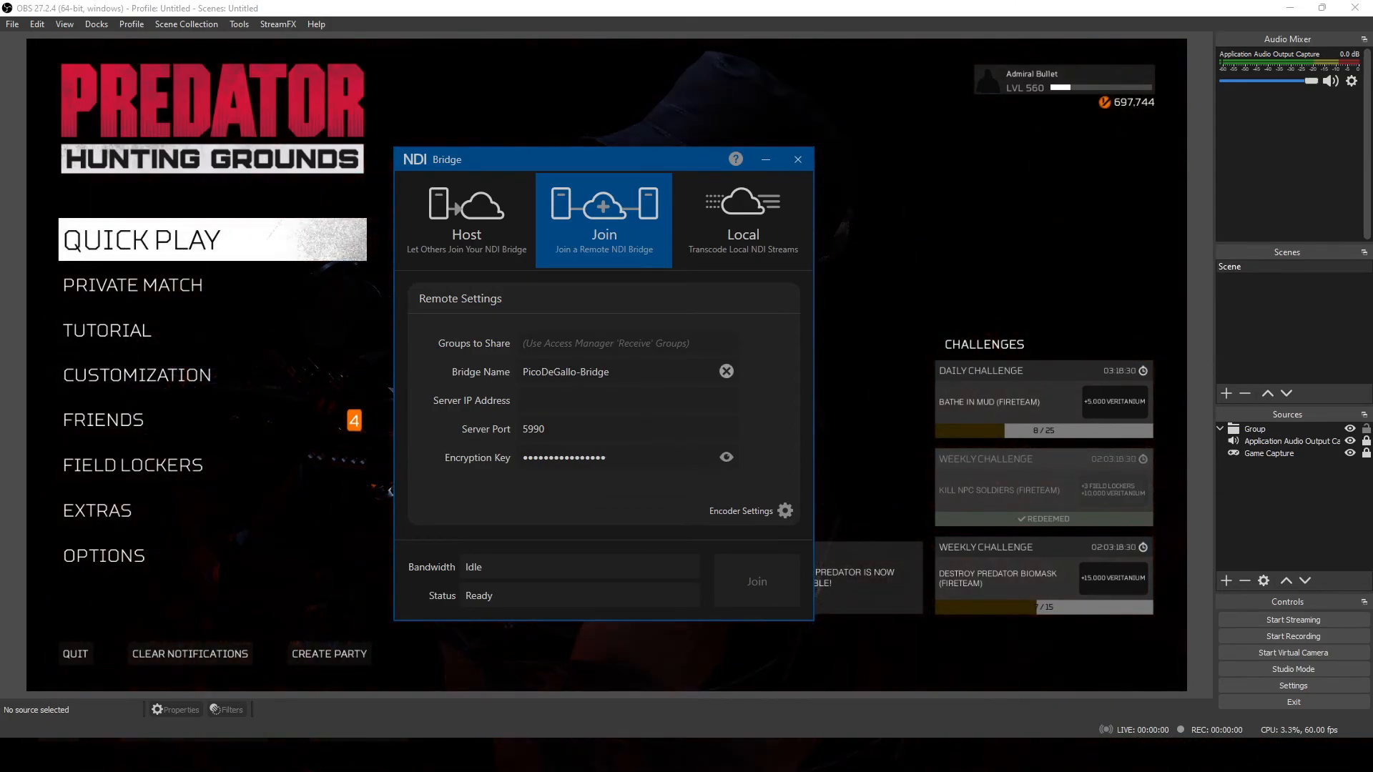
{"action": "left_click", "coordinate": [572, 400]}
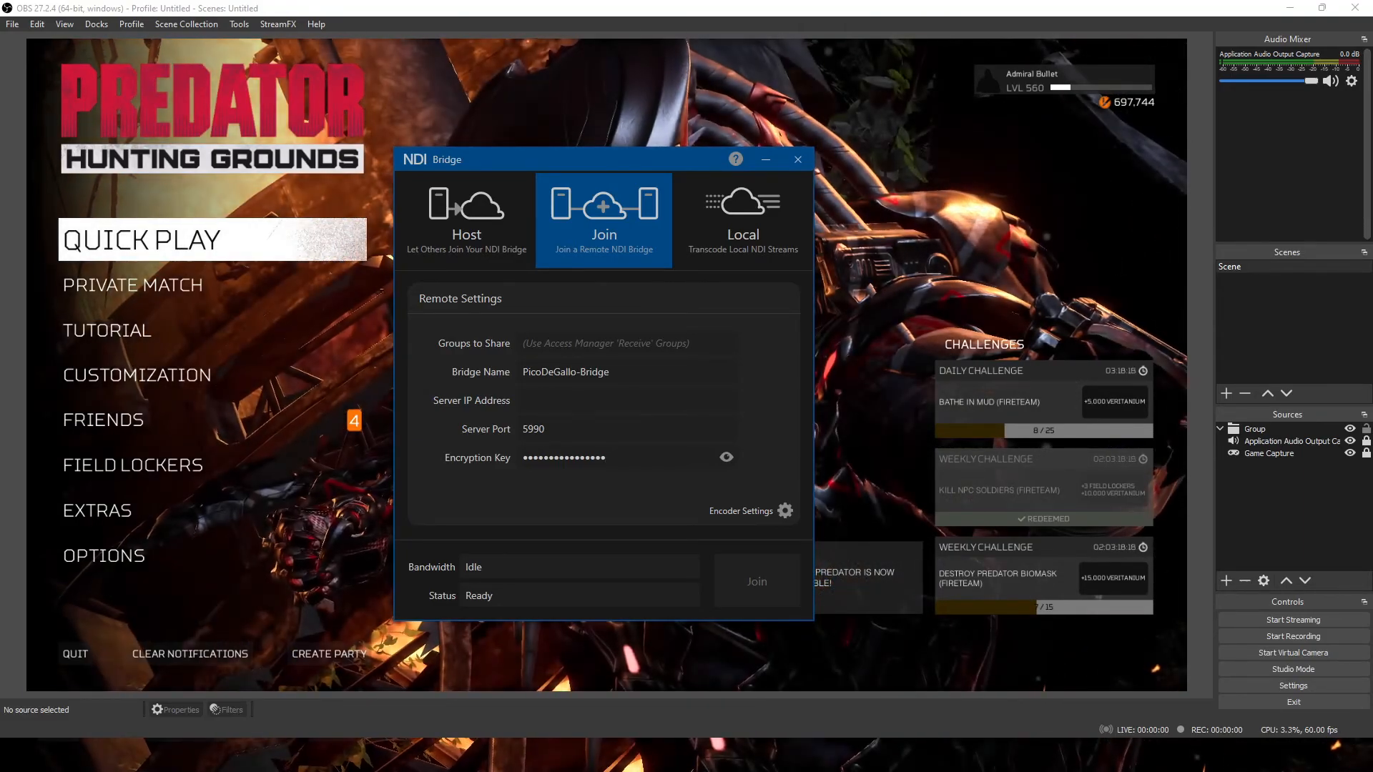
Switch back to OBS, add a new NDI Source and view the NDI source names it offers.
{"action": "key", "text": "alt+Tab"}
{"action": "right_click", "coordinate": [1231, 506]}
{"action": "mouse_move", "coordinate": [1280, 516]}
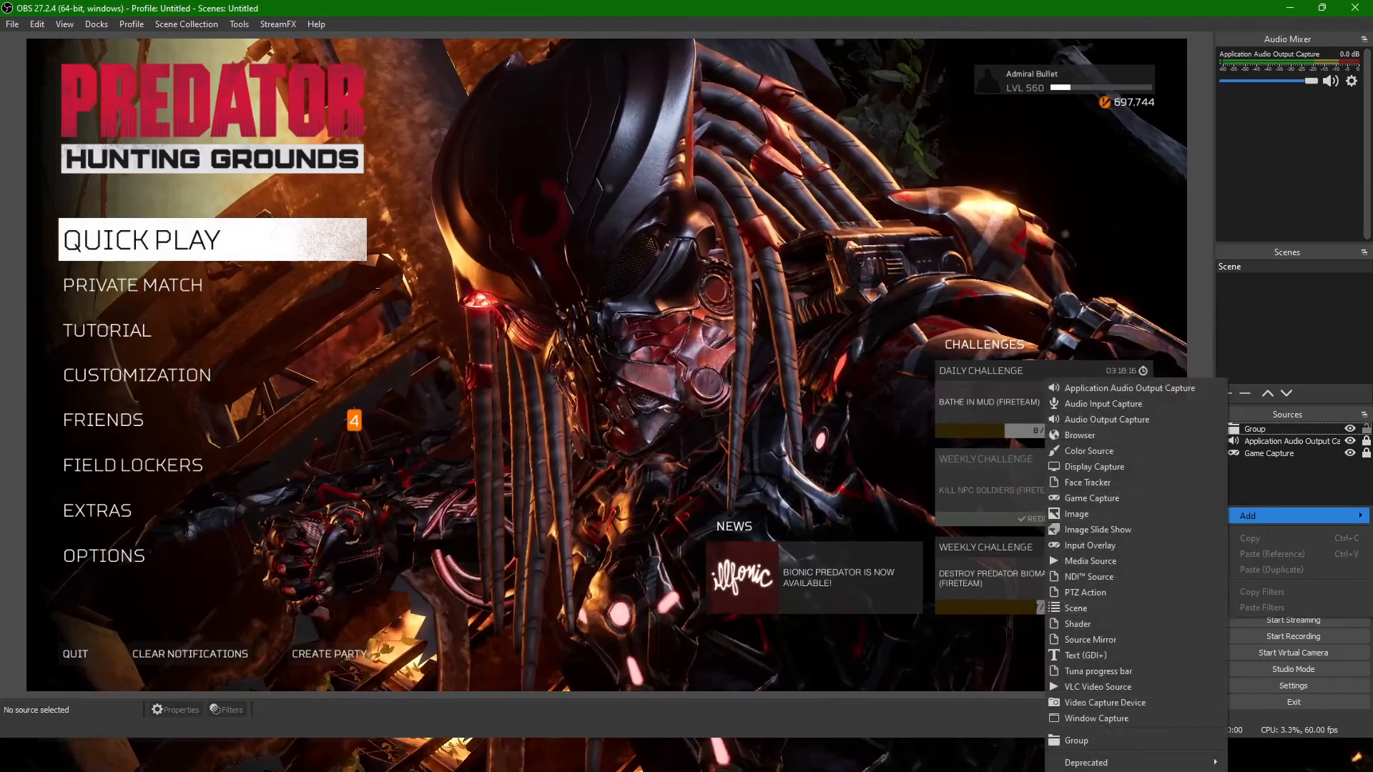
{"action": "left_click", "coordinate": [1088, 577]}
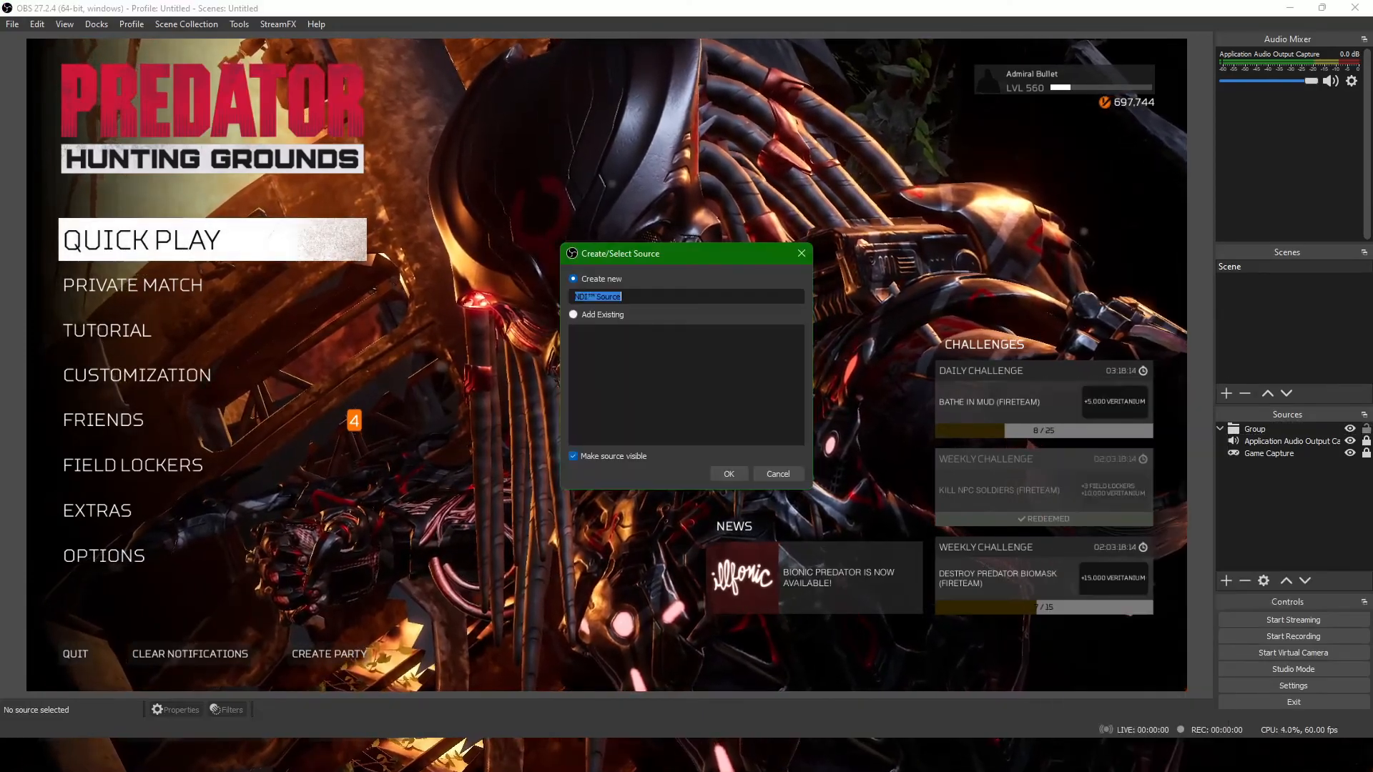
{"action": "key", "text": "Return"}
{"action": "left_click", "coordinate": [912, 464]}
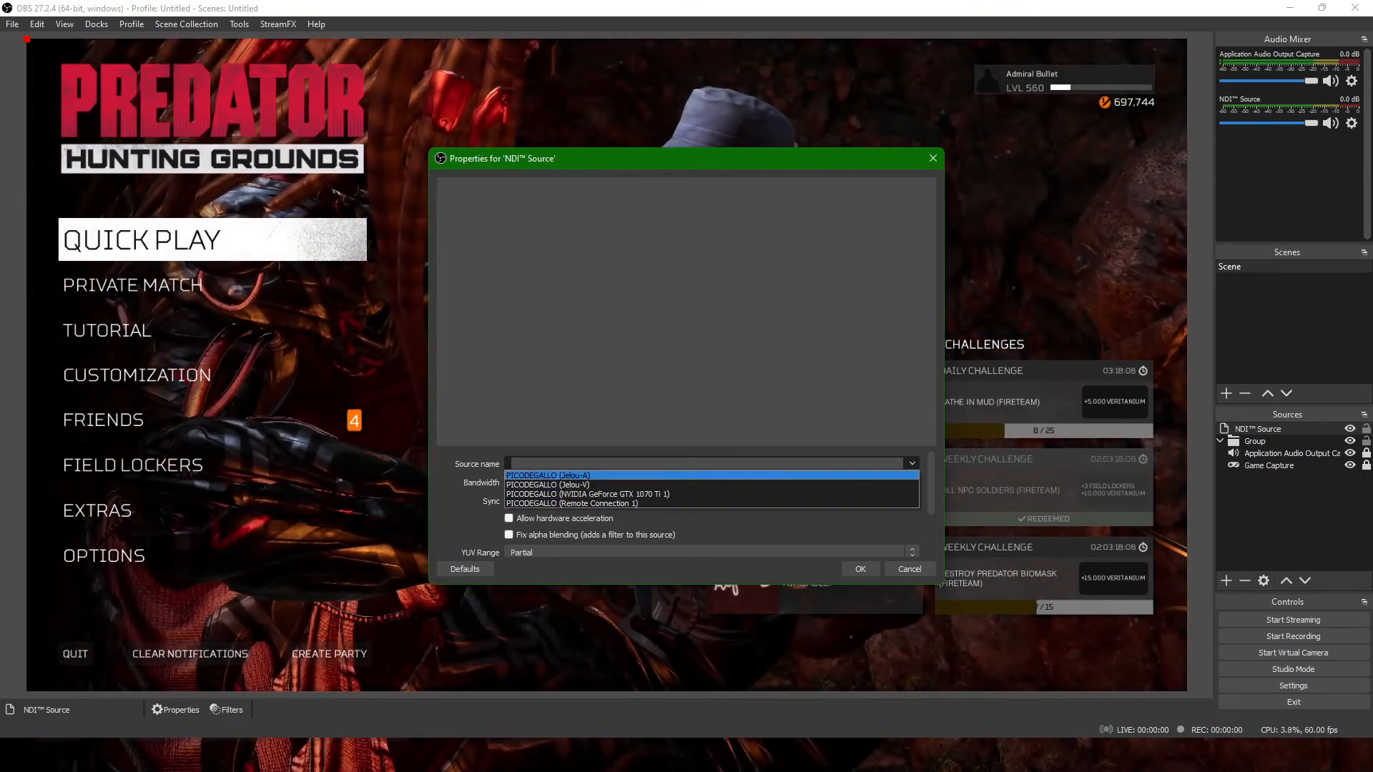
{"action": "key", "text": "Escape"}
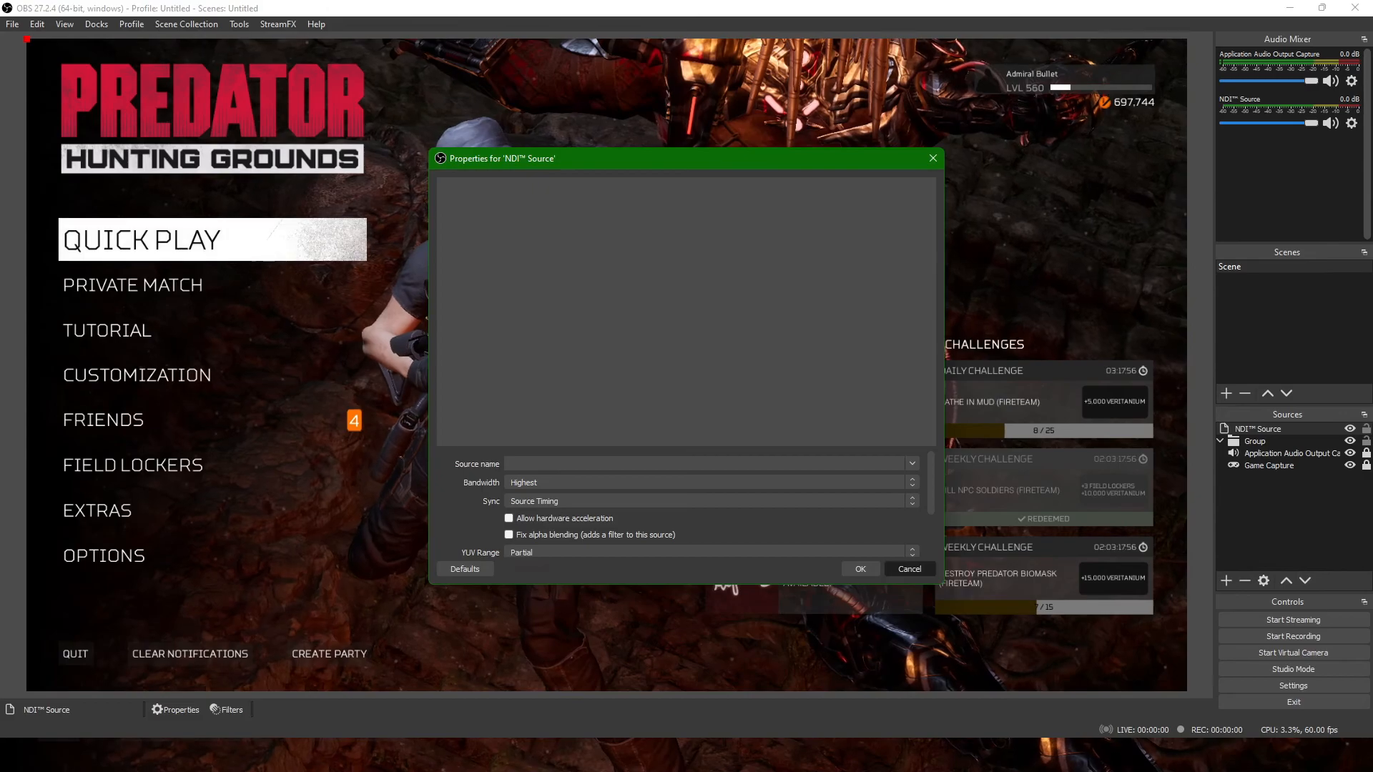
Cancel the new NDI Source's properties and remove the source from the scene.
{"action": "left_click", "coordinate": [909, 569]}
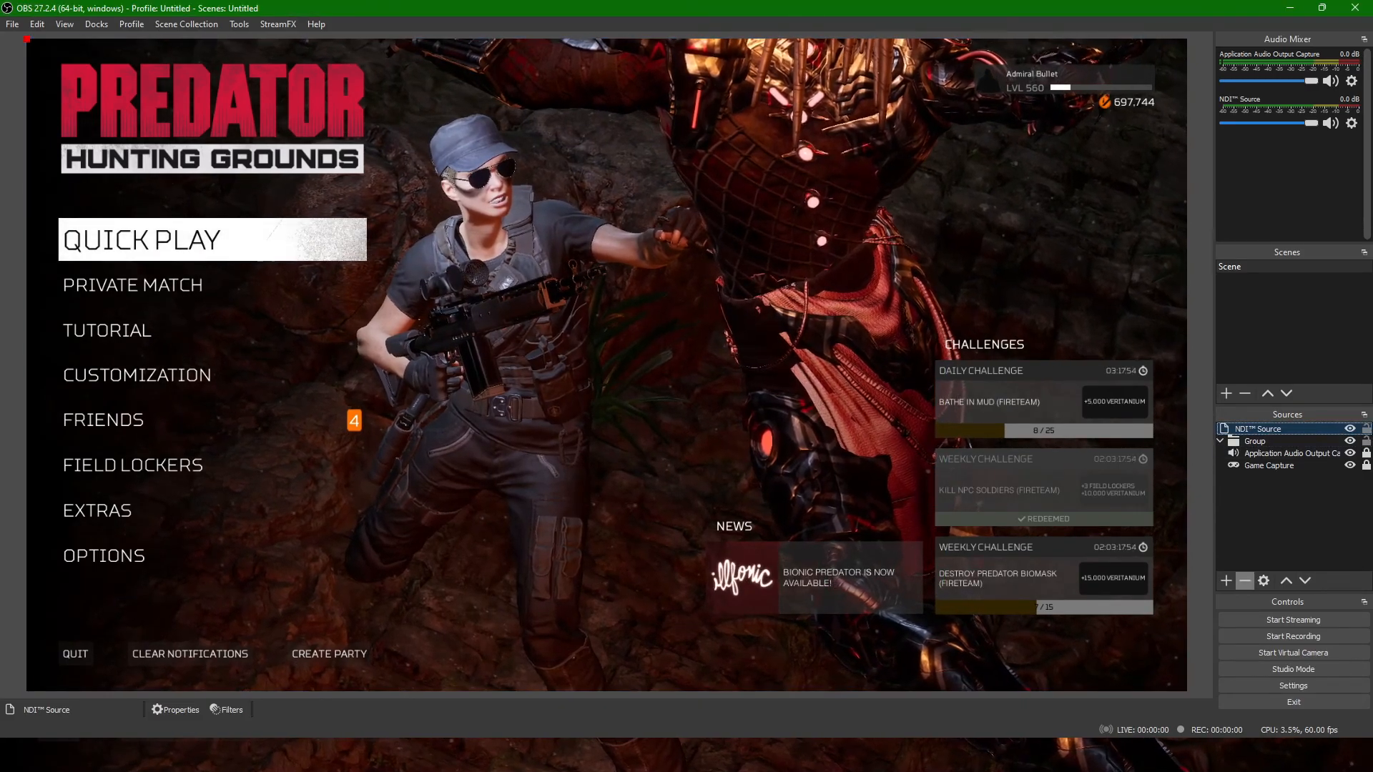
{"action": "key", "text": "Delete"}
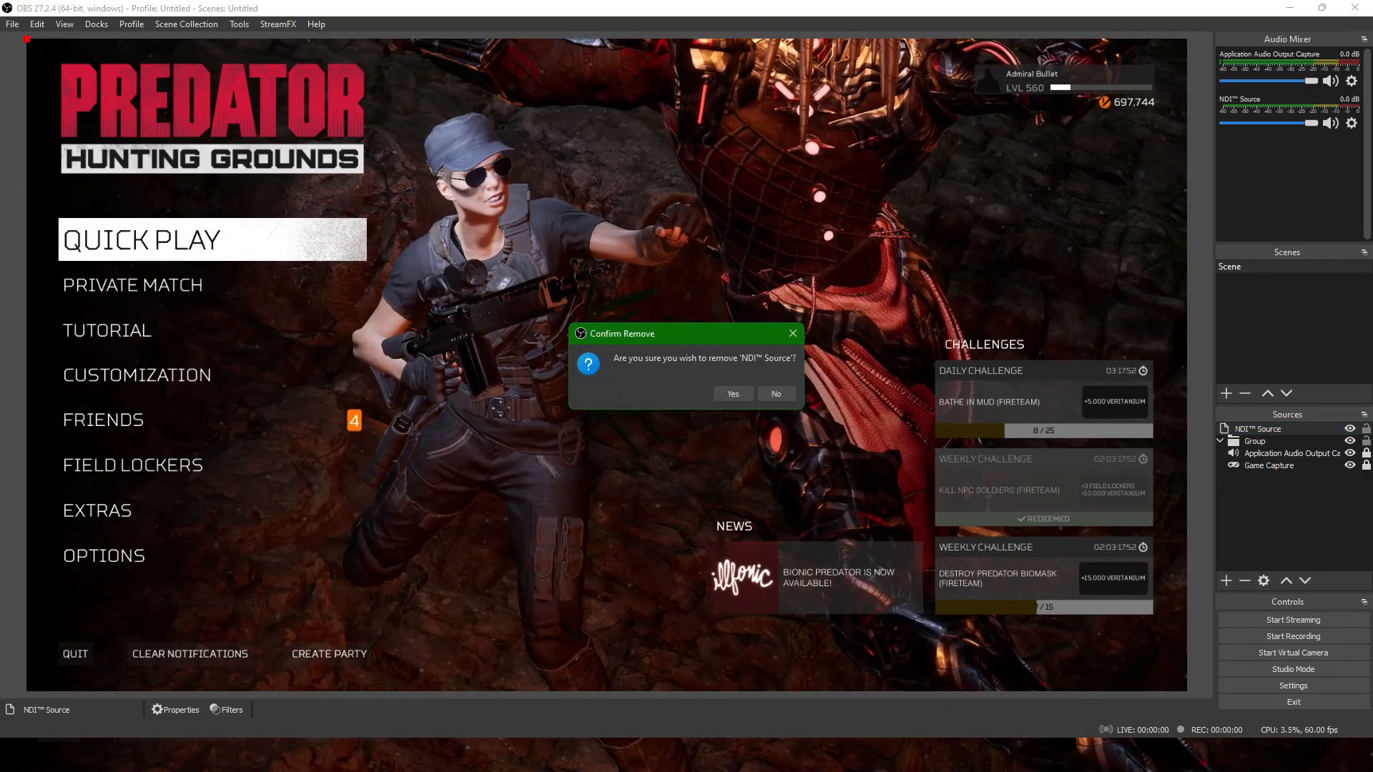
{"action": "key", "text": "Return"}
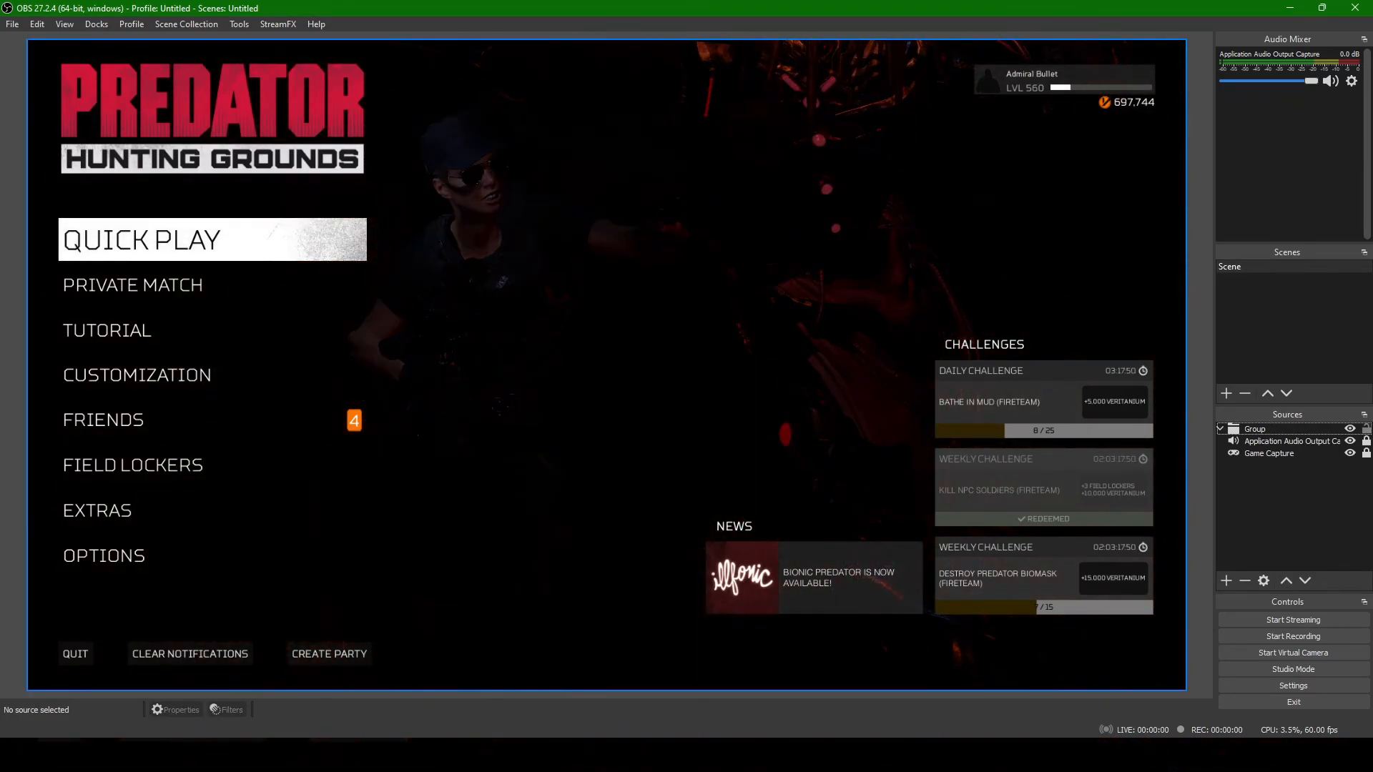